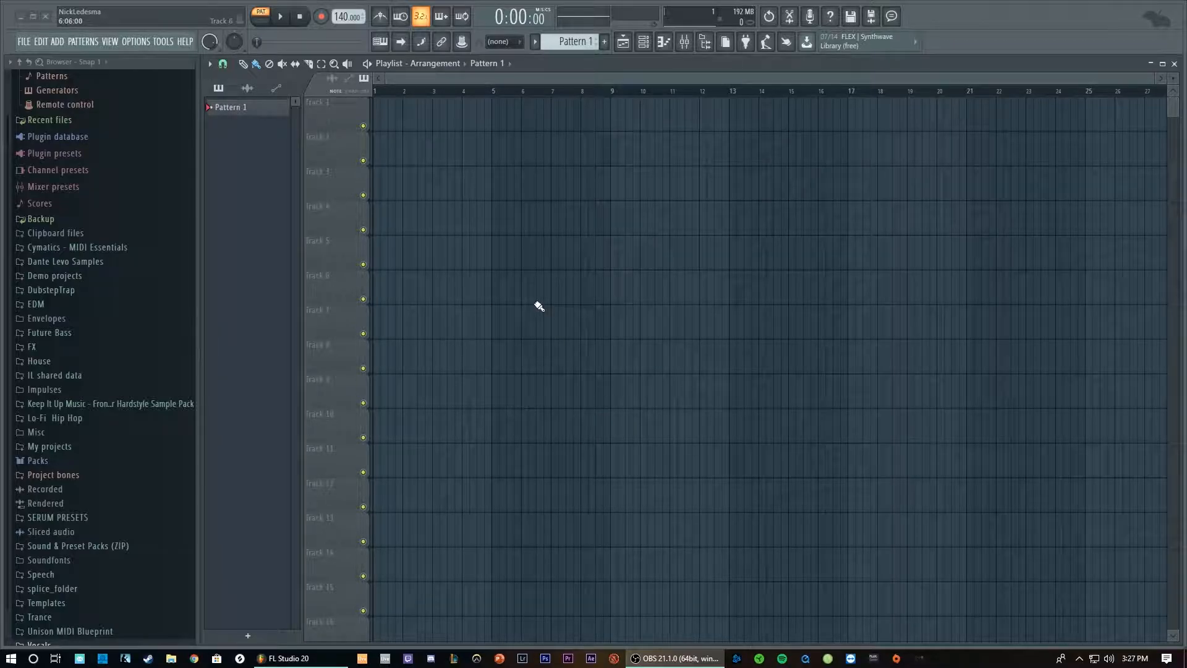
Rename the first playlist track as "Reference Track".
right_click(343, 114)
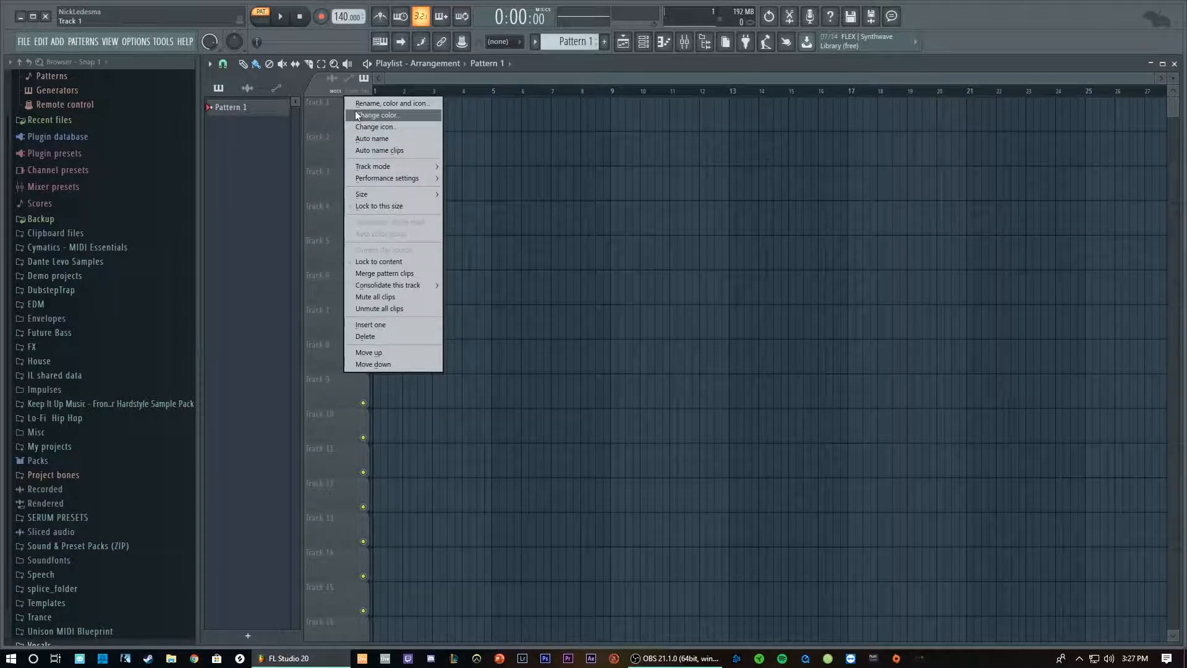
click(369, 103)
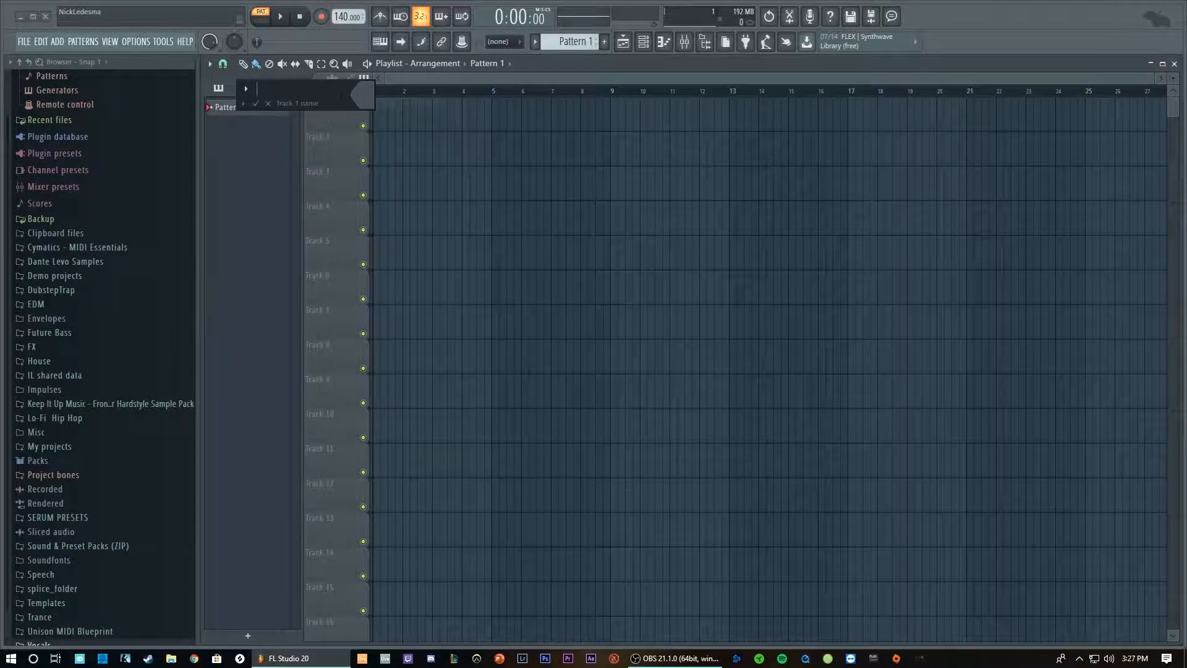
text(Reference Track)
key(Return)
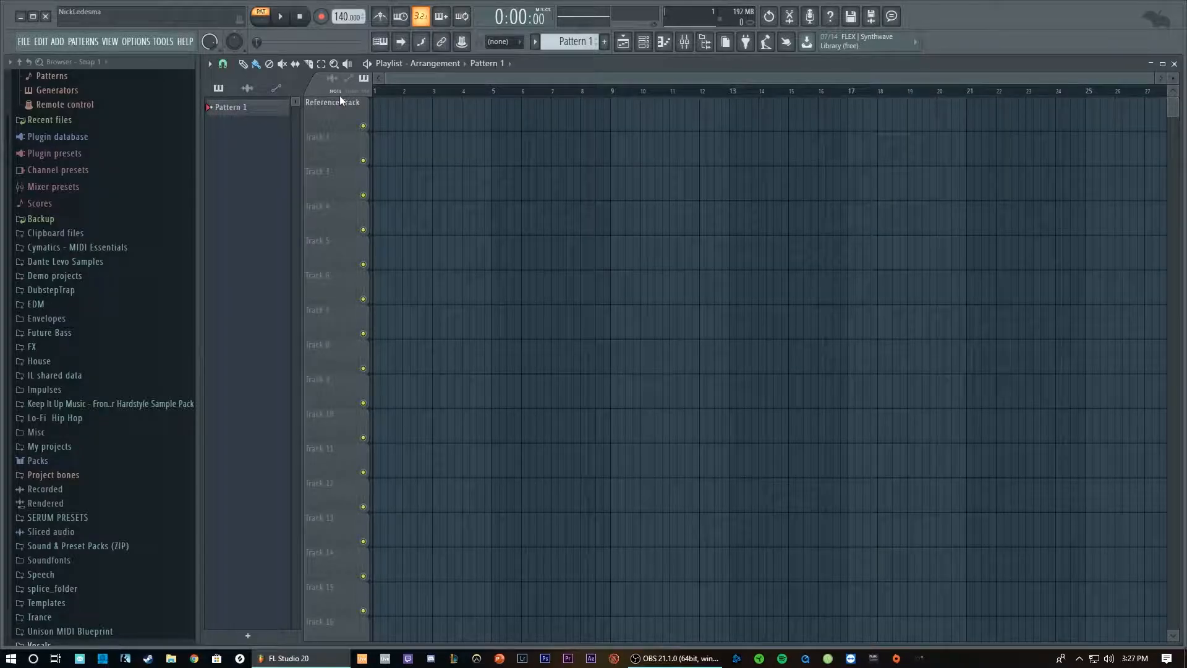
Rename Track 2 as "Sidechain" and give it a green color.
right_click(347, 150)
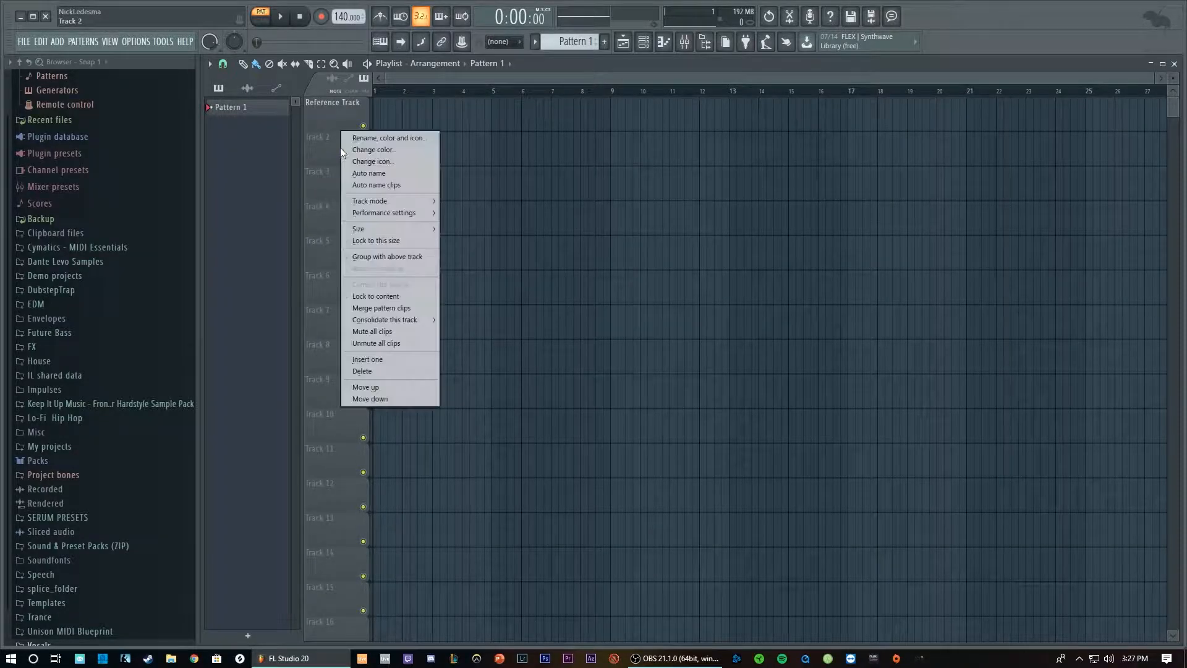
click(371, 140)
text(S)
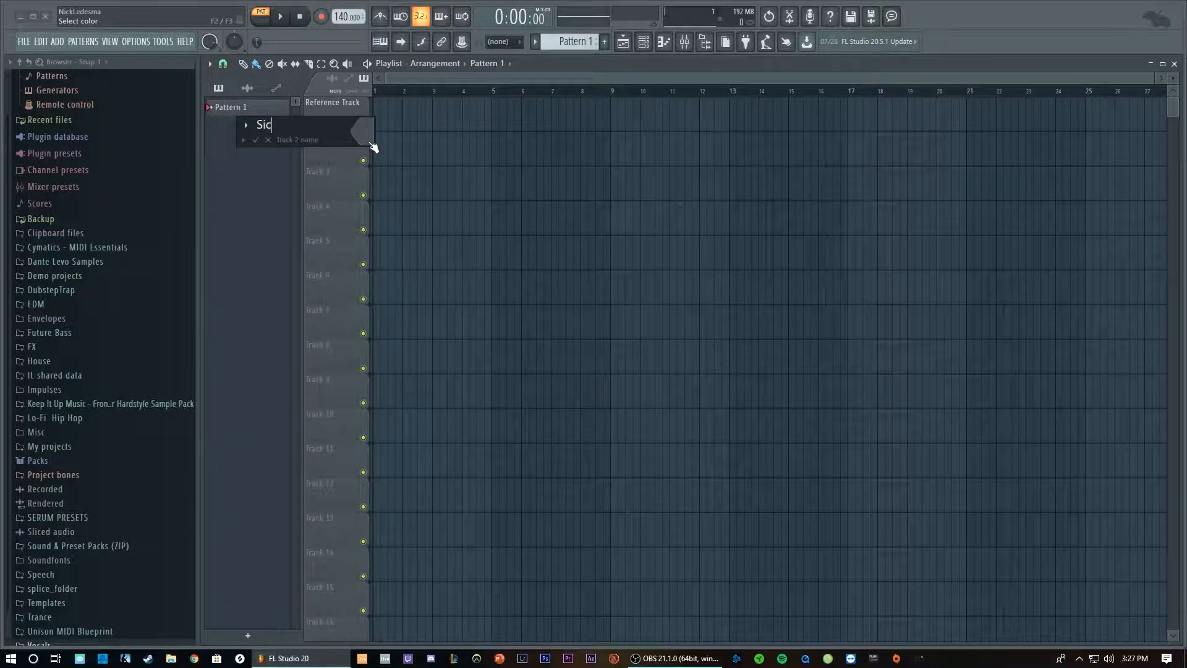
text(idechain)
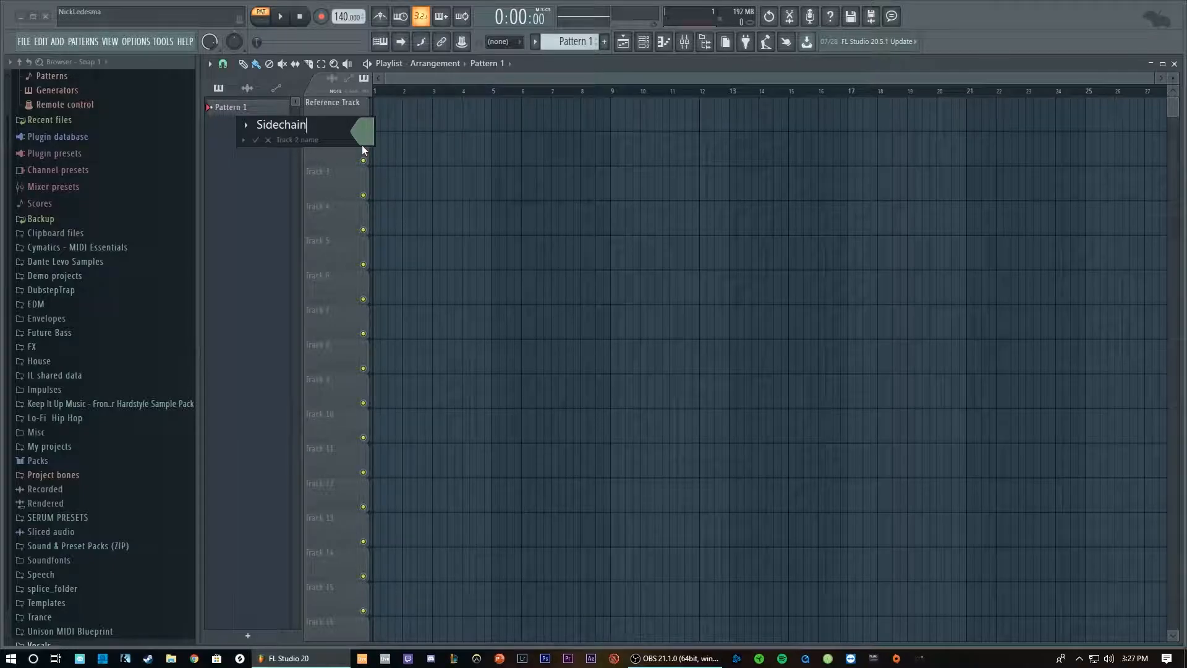
click(366, 142)
click(397, 126)
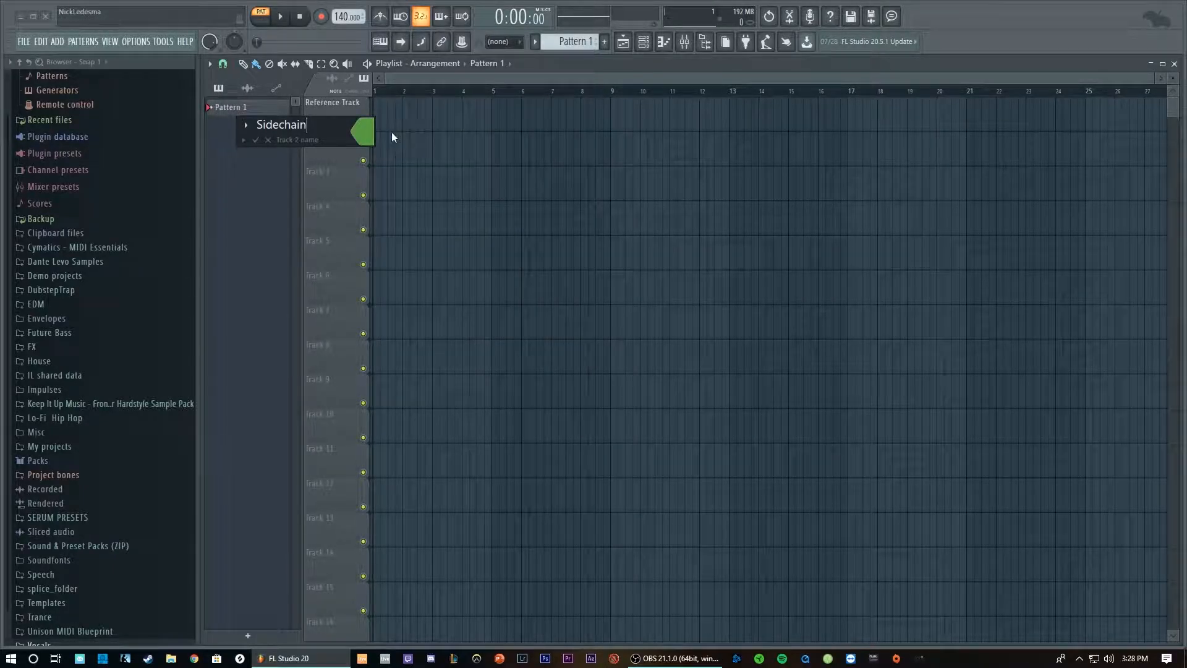
key(Return)
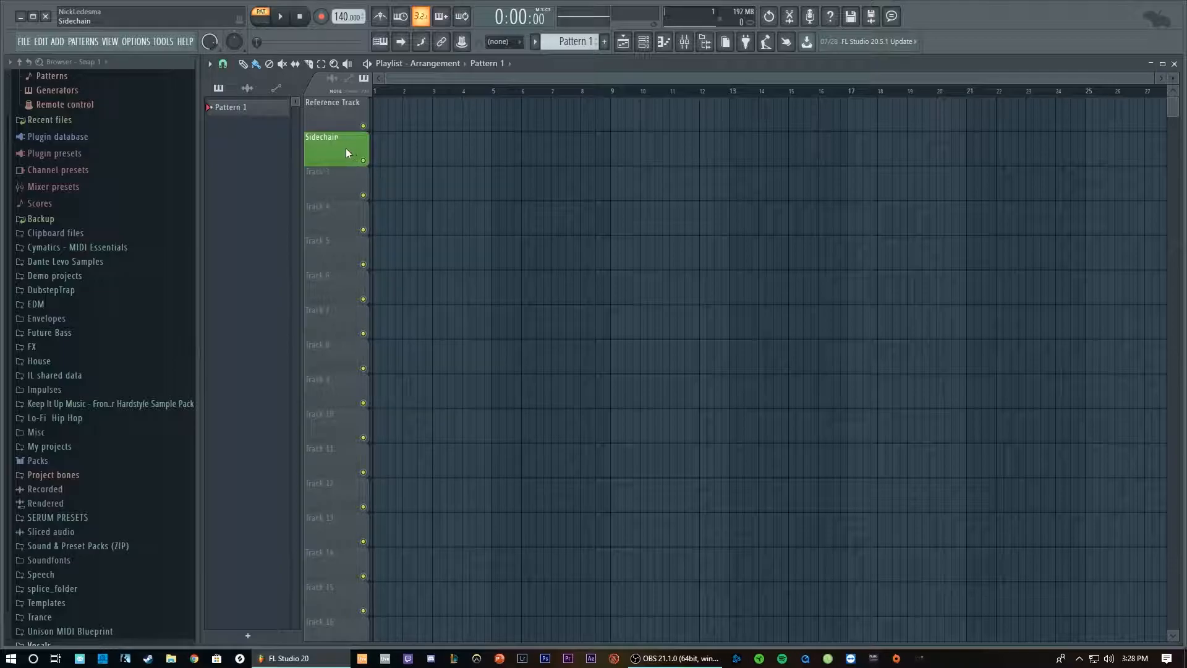
Rename Track 3 as "Drums" and give it a red color.
right_click(331, 195)
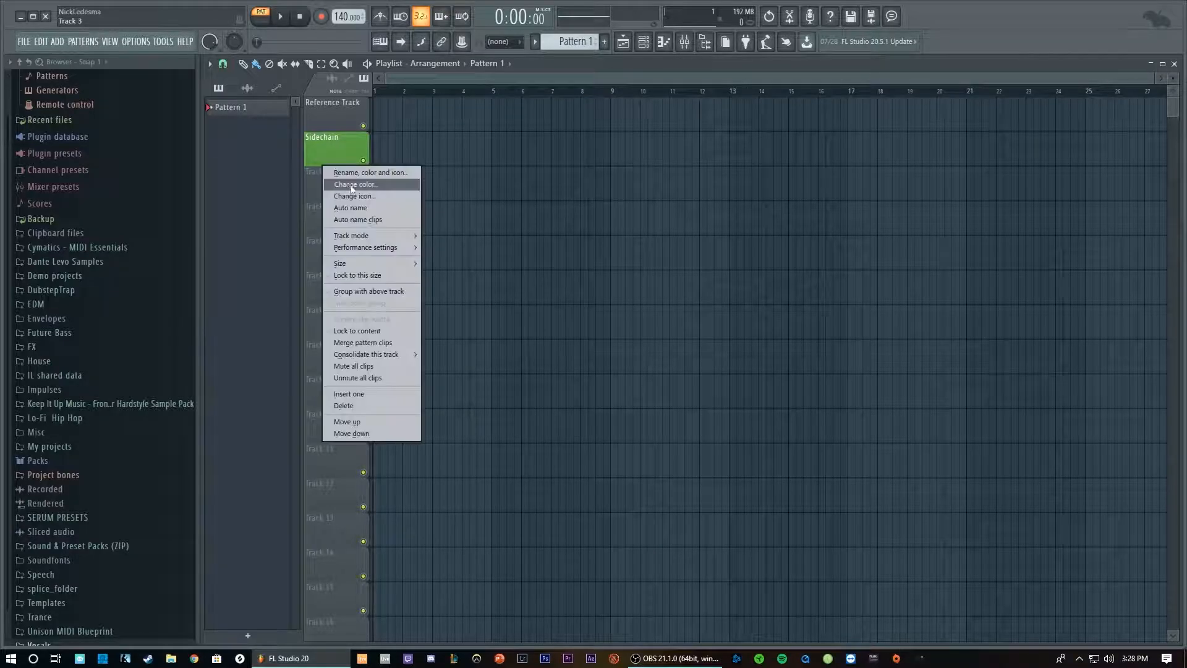
click(390, 173)
text(Drums)
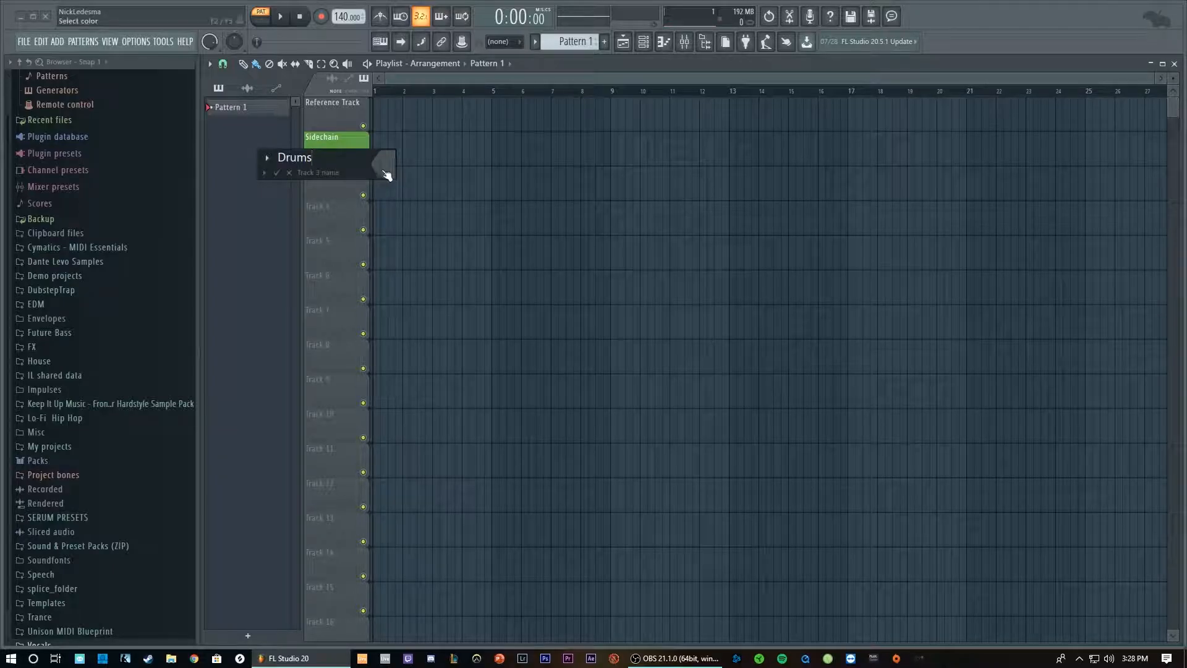
click(372, 165)
click(553, 156)
key(Return)
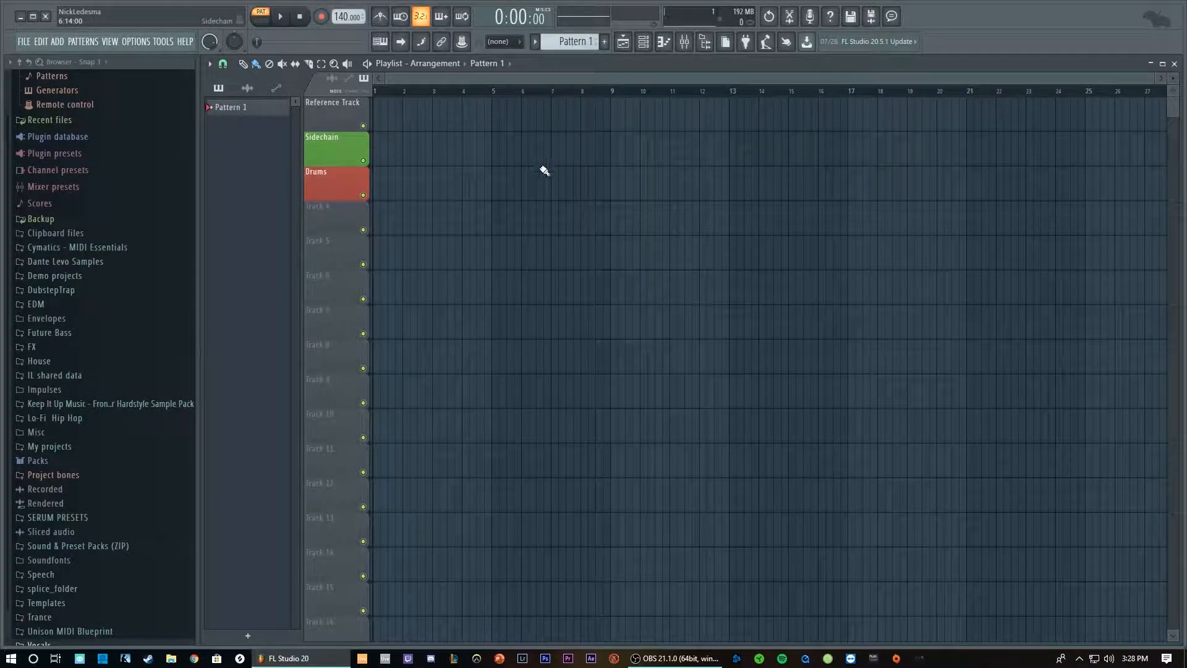
Group Tracks 4 through 11 under the Drums track, each with the track above it.
right_click(336, 214)
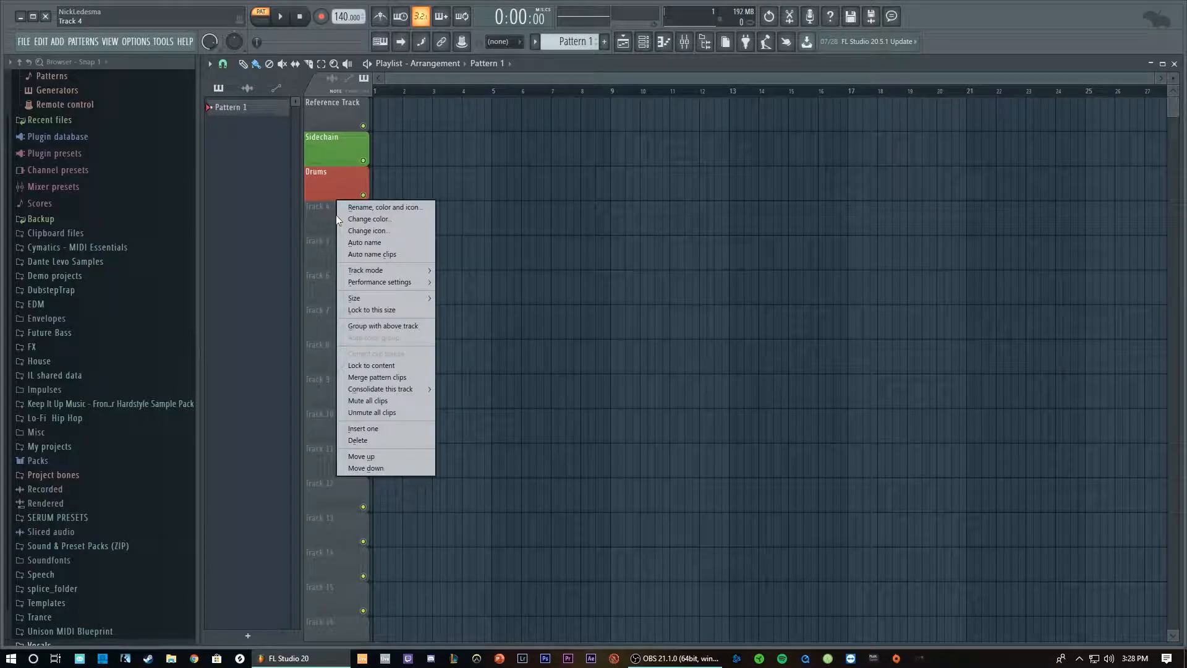
click(370, 328)
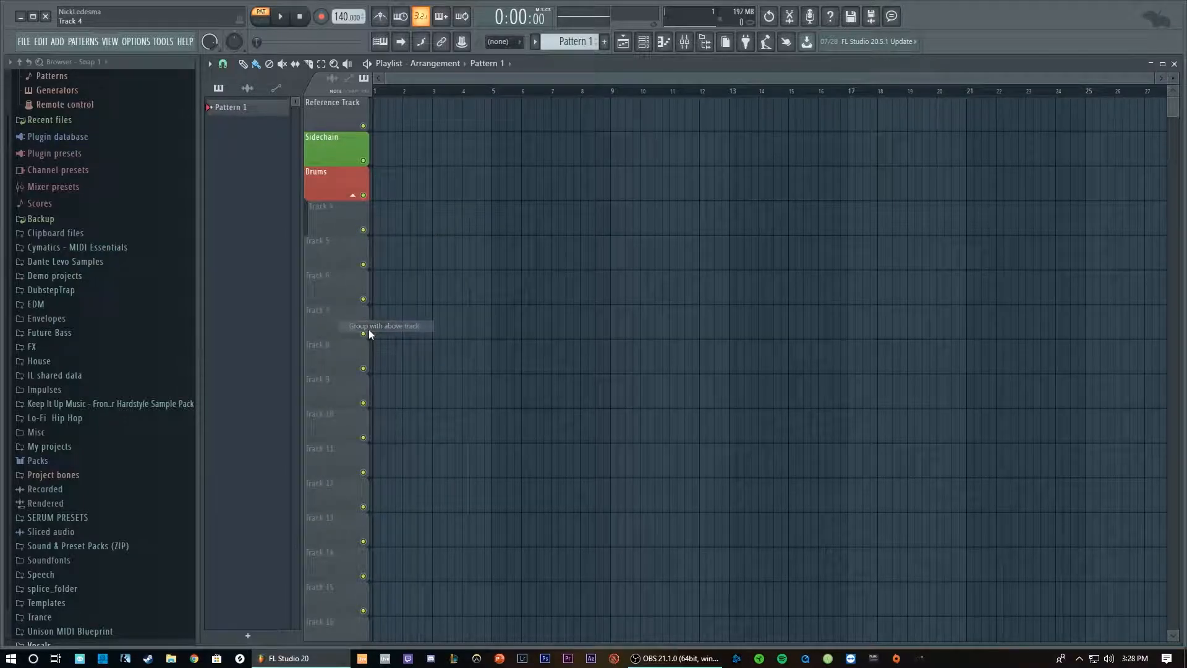
right_click(337, 250)
click(384, 360)
right_click(338, 285)
click(384, 395)
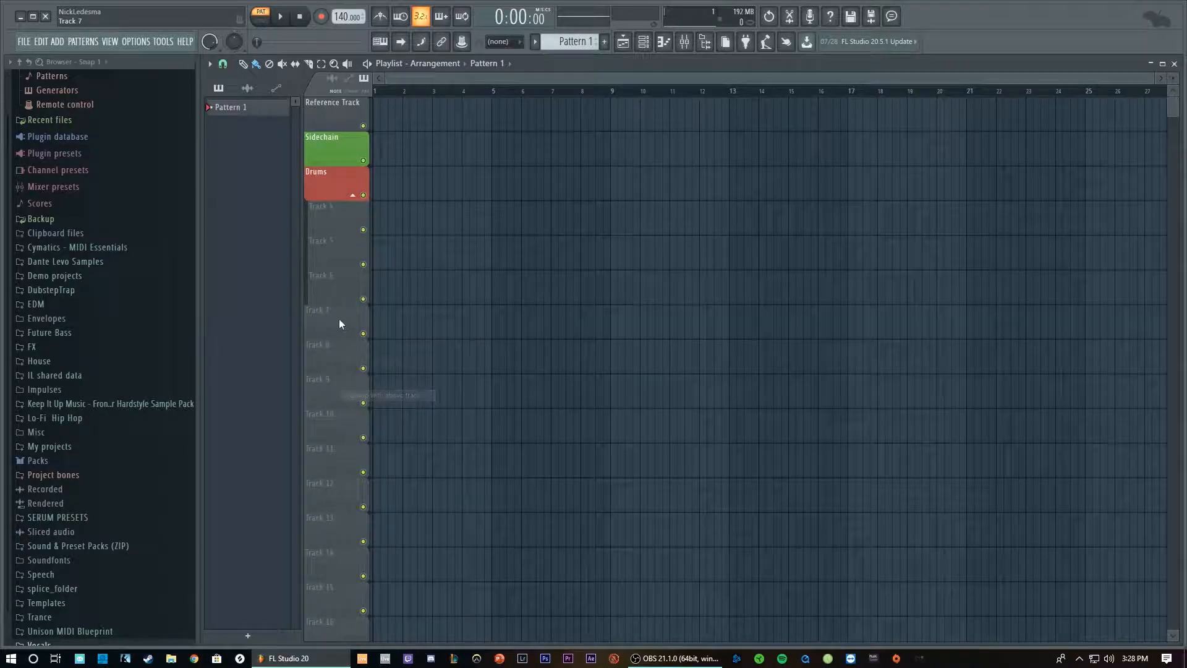
right_click(339, 318)
click(383, 429)
right_click(338, 354)
click(384, 464)
right_click(332, 385)
click(377, 495)
right_click(332, 419)
click(377, 530)
right_click(332, 466)
click(377, 488)
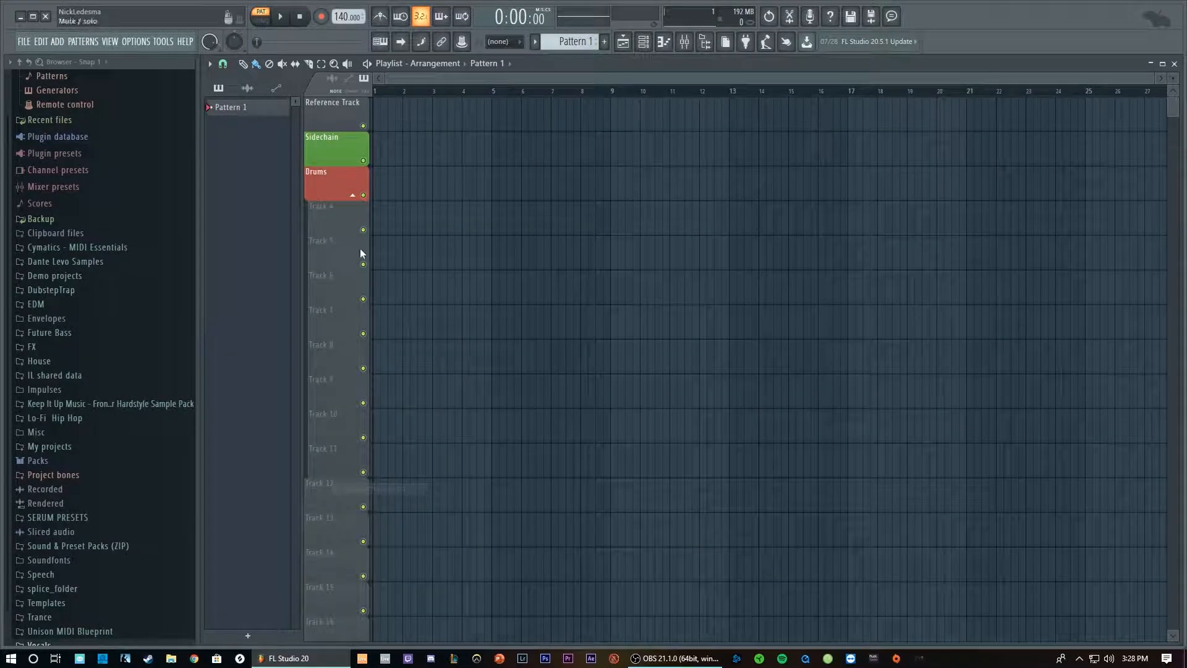
Auto color the Drums group to match its parent track and collapse the group.
right_click(337, 179)
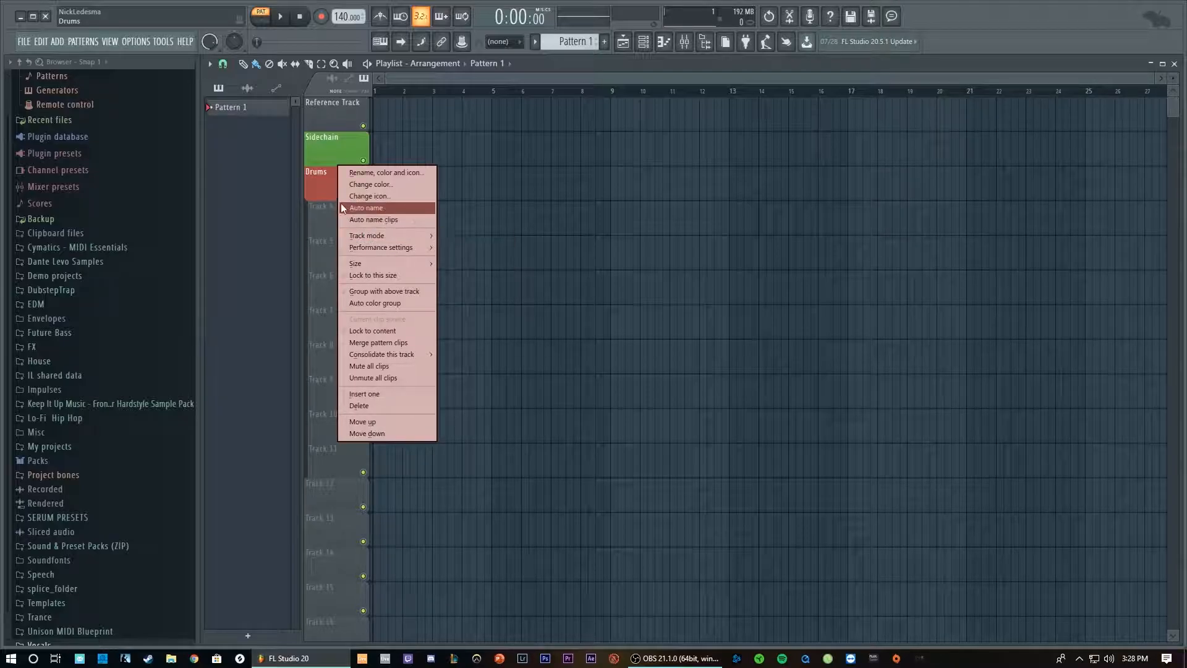
click(376, 304)
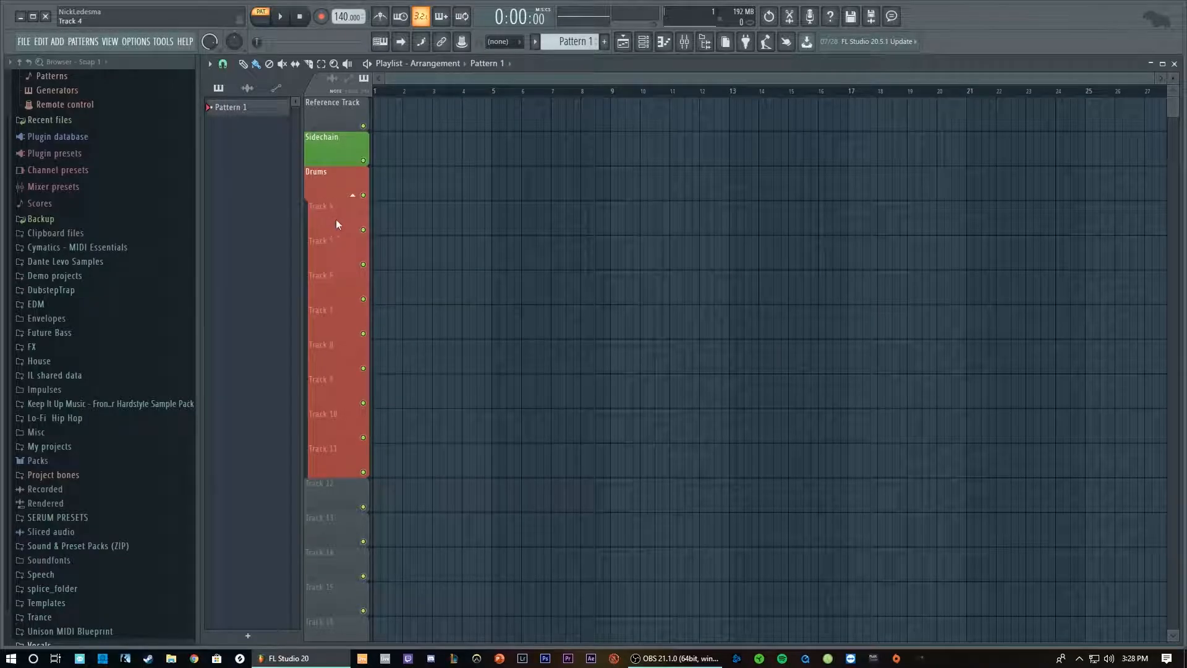
click(354, 196)
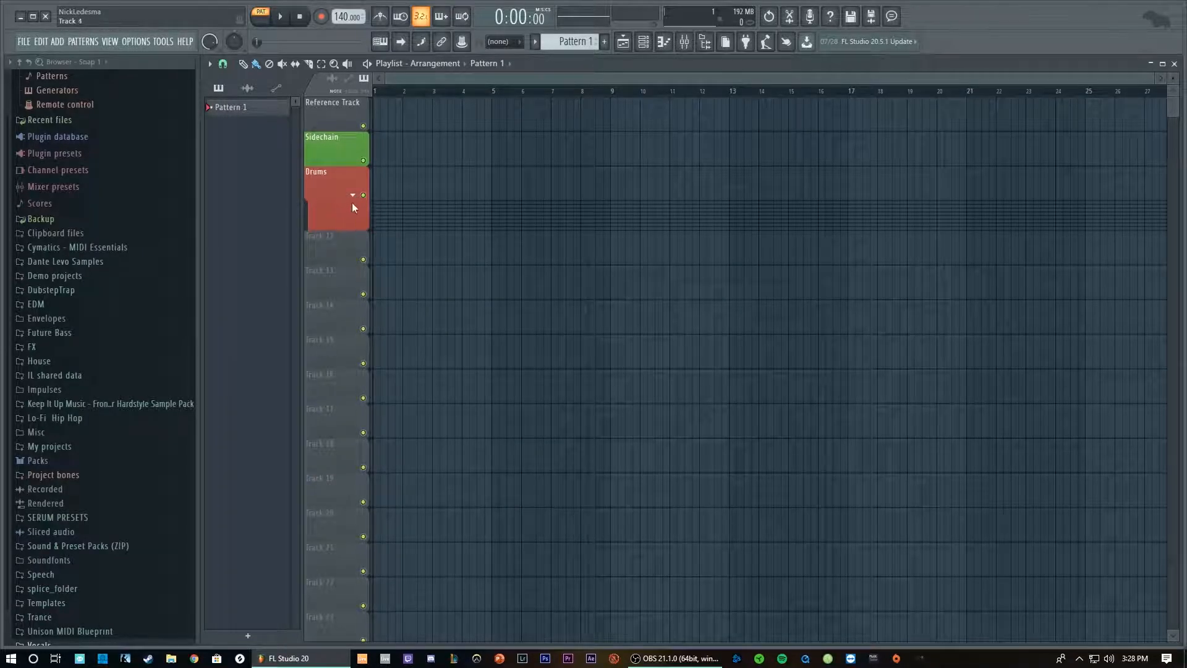
click(355, 197)
click(355, 197)
click(355, 196)
click(355, 197)
click(355, 196)
click(355, 196)
Rename Track 12, just below the Drums group, as "Instruments" and give it a teal color.
right_click(339, 232)
click(401, 240)
text(Ins)
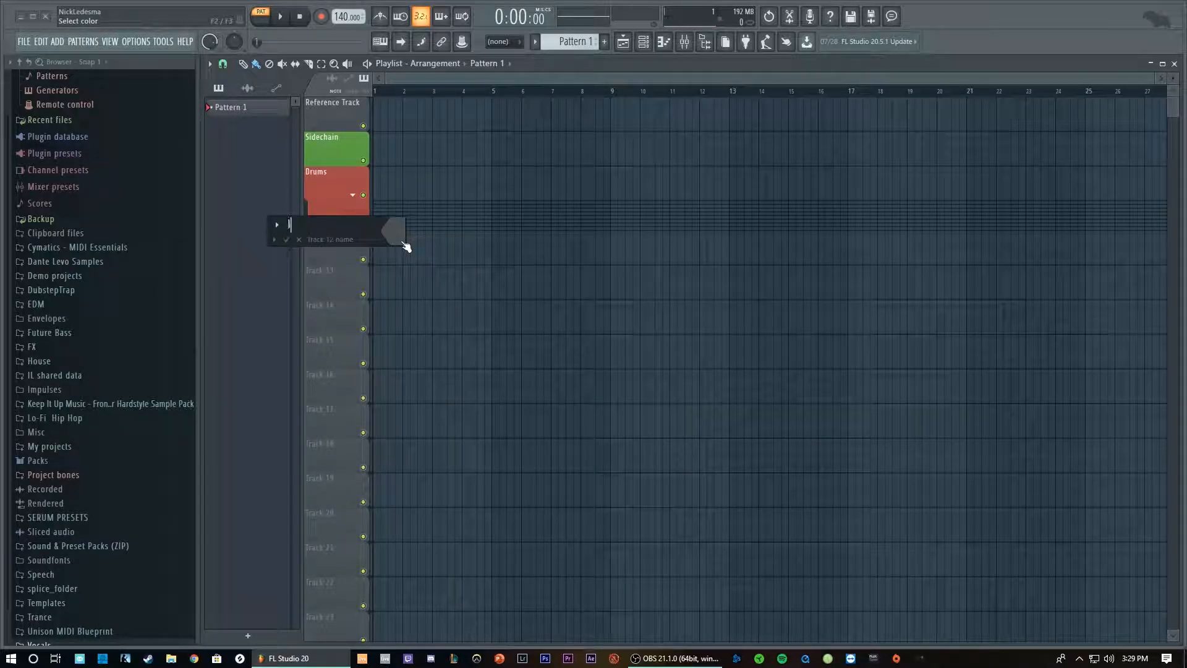
text(truments)
click(393, 231)
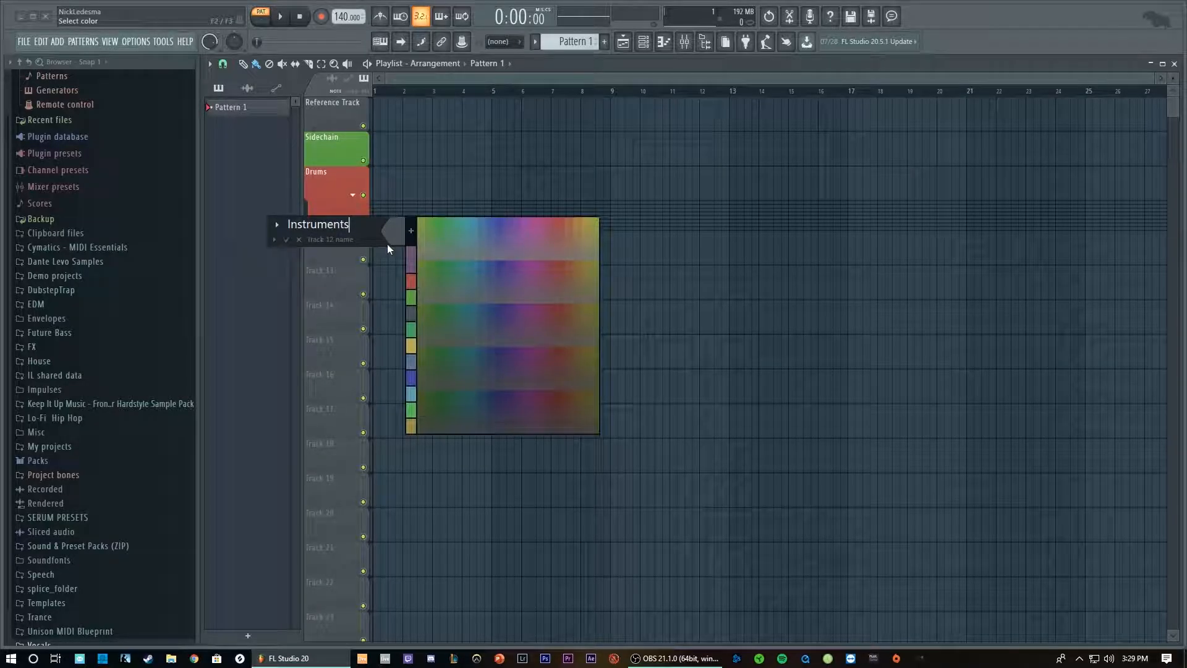
click(475, 221)
click(468, 219)
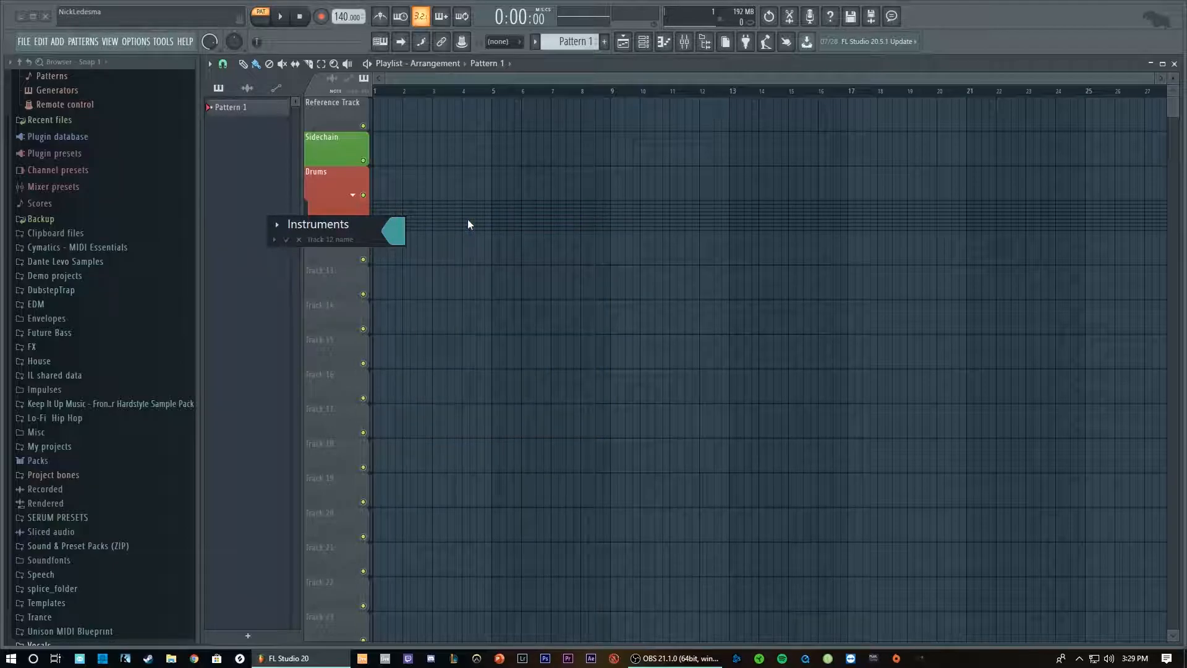
key(Return)
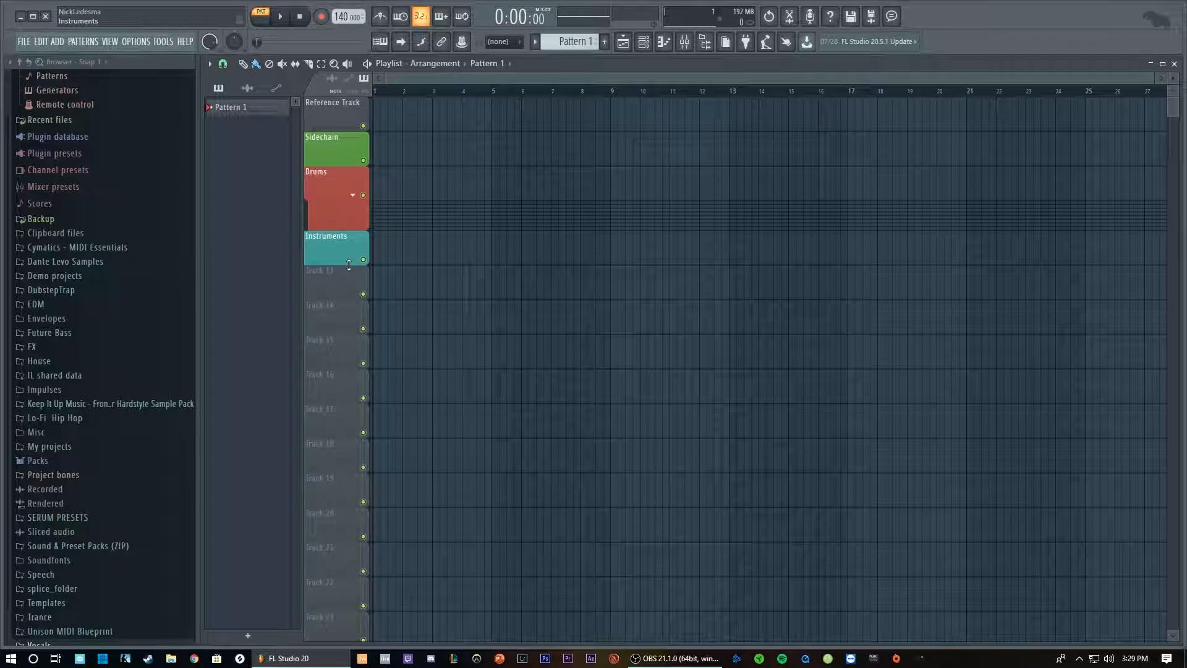
Group Tracks 13 through 22 under the Instruments track, each with the track above it.
right_click(338, 288)
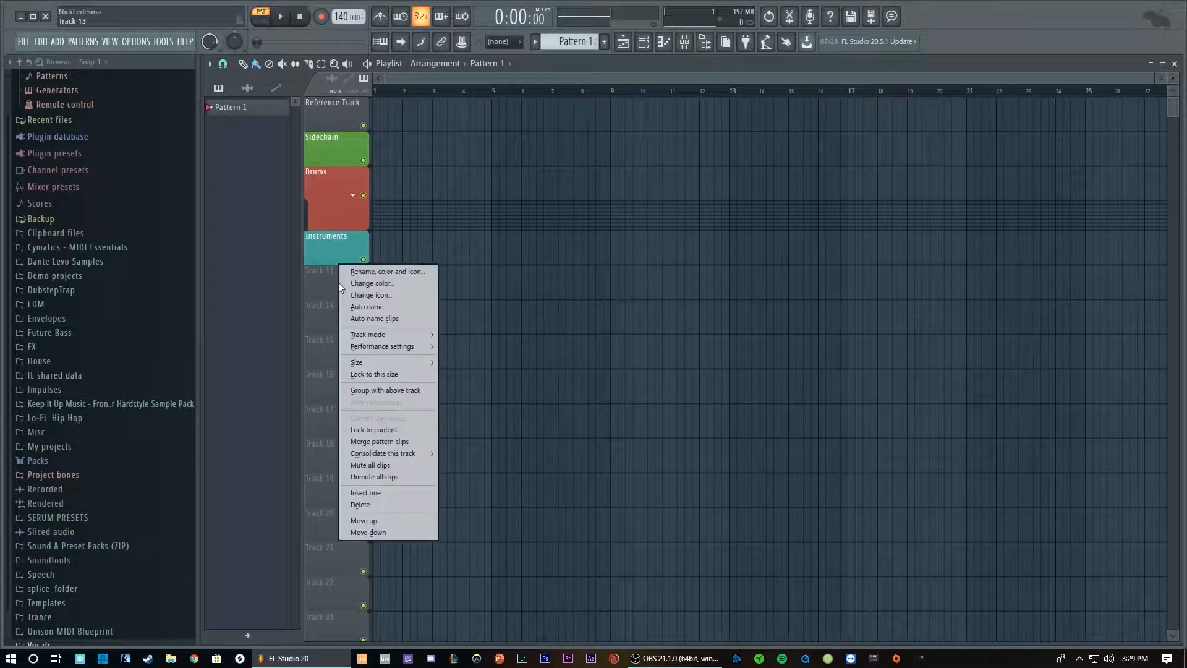
click(326, 316)
right_click(328, 324)
key(g)
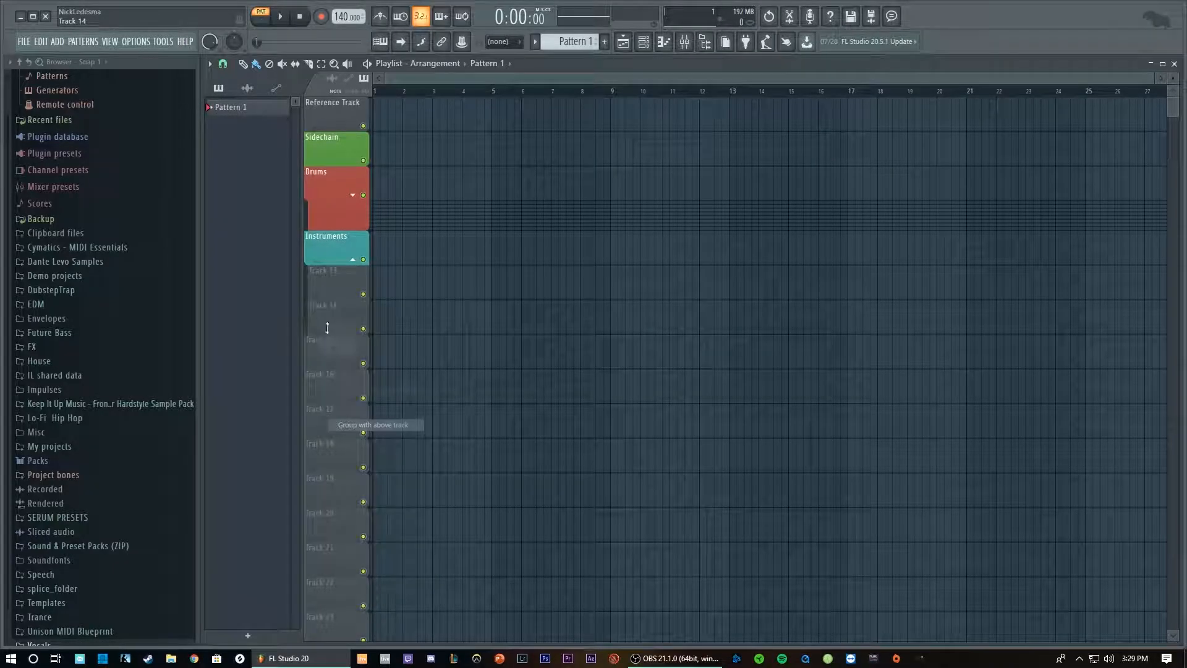
right_click(330, 358)
key(g)
right_click(330, 391)
key(g)
right_click(330, 417)
key(g)
right_click(328, 454)
key(g)
right_click(328, 487)
key(g)
right_click(326, 520)
key(g)
right_click(328, 559)
key(g)
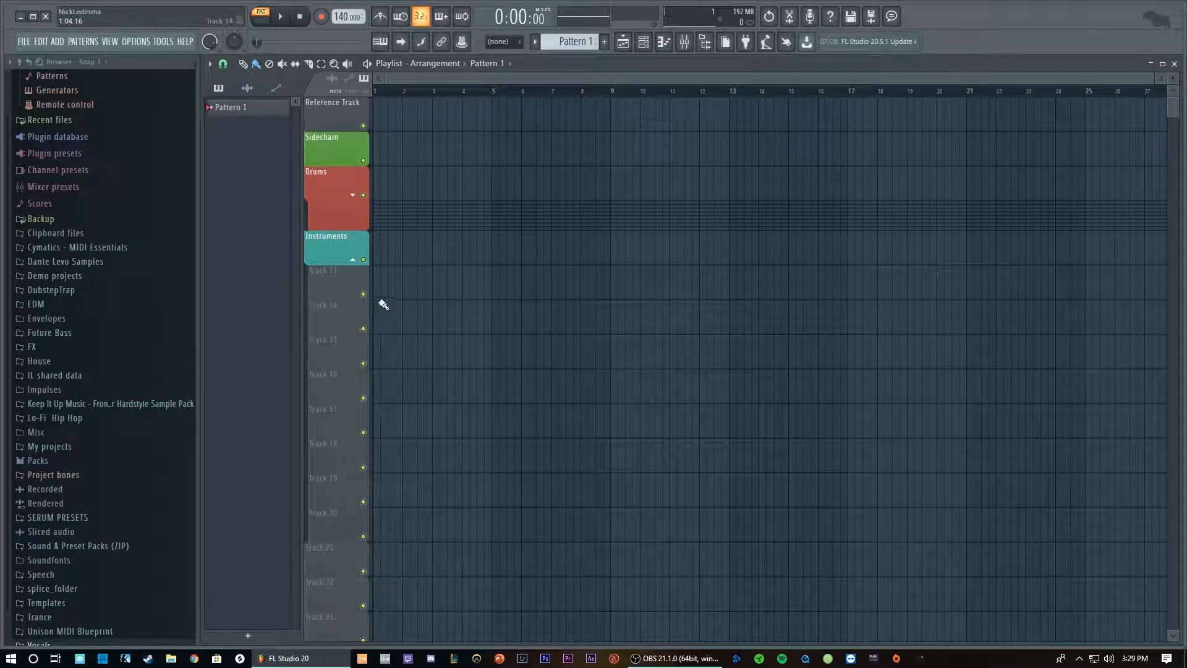
right_click(339, 561)
key(g)
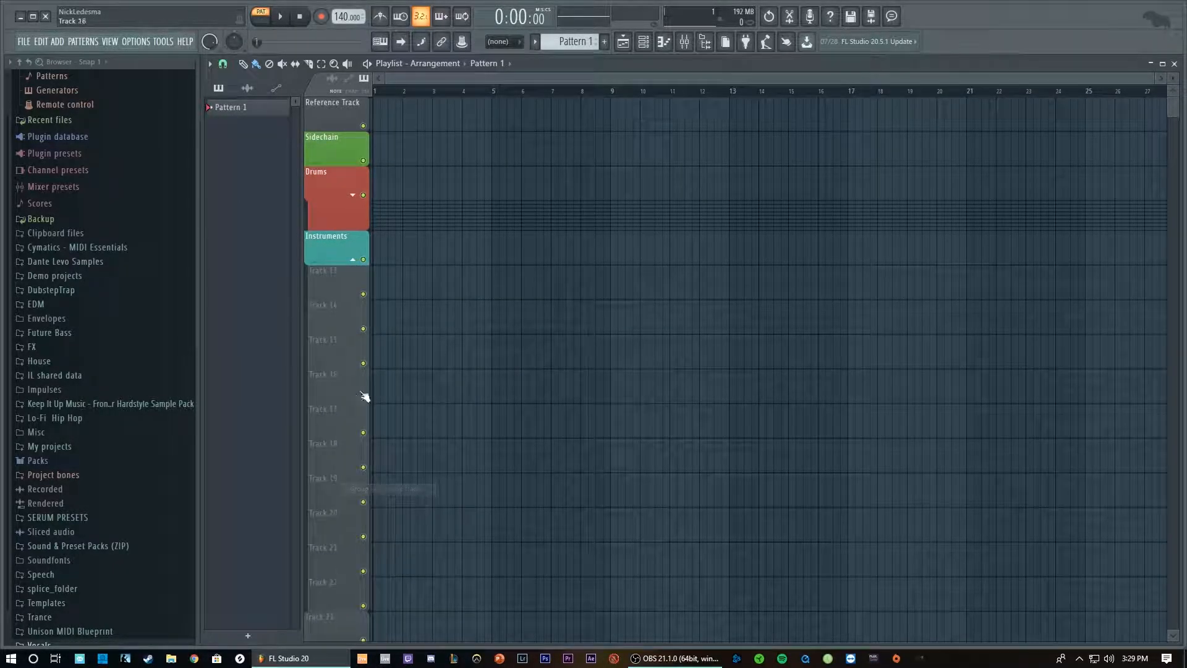
Auto color the Instruments group to match its parent track and collapse the group.
right_click(332, 244)
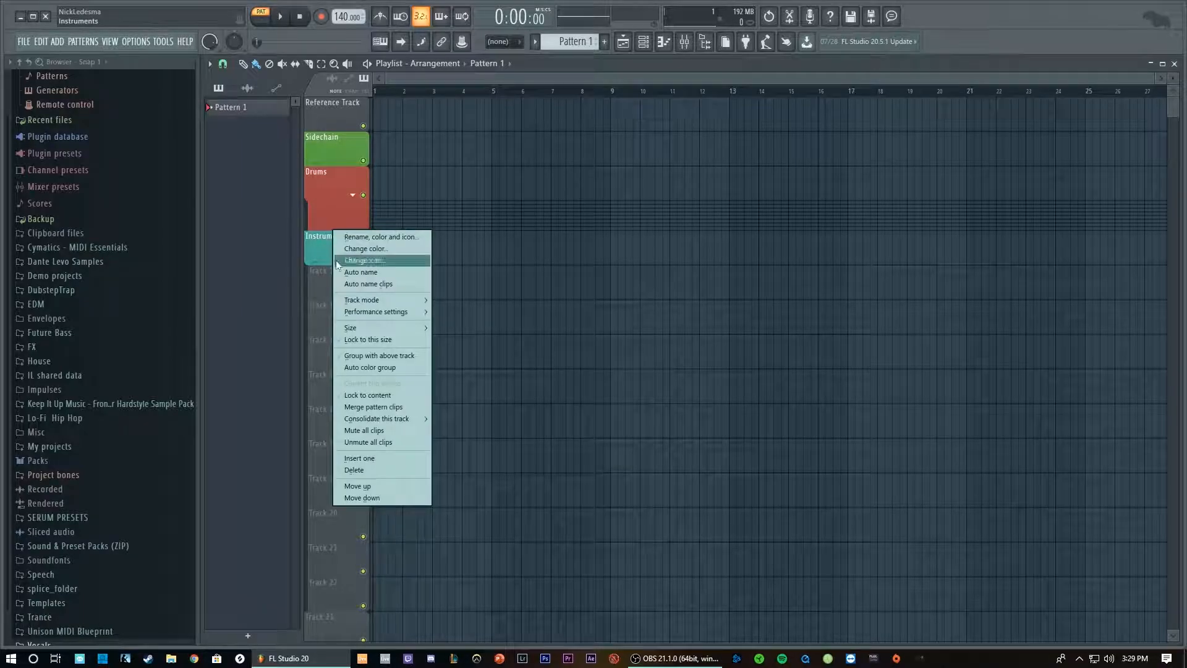
click(380, 368)
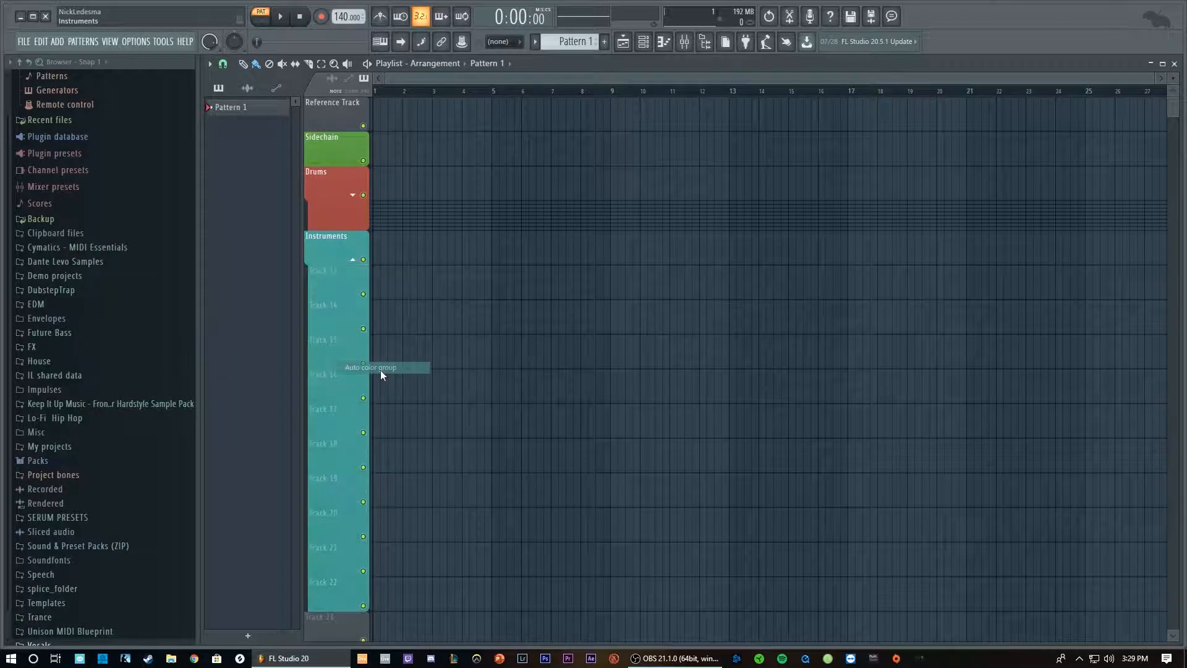
scroll(340, 258, down, 1)
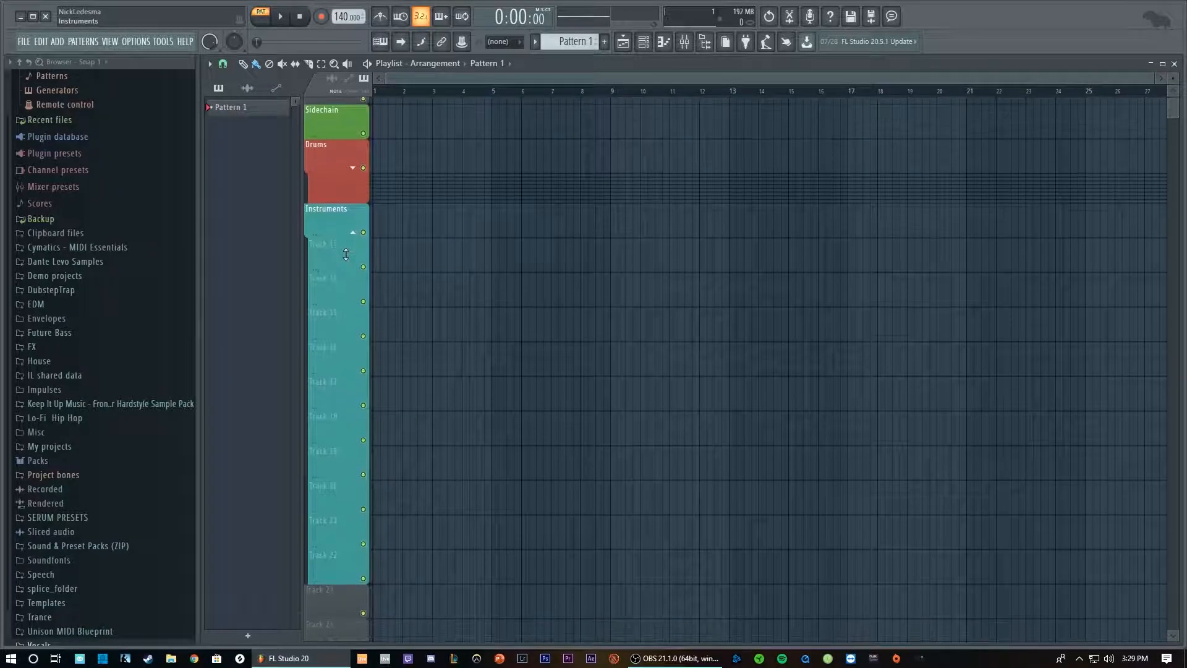
click(353, 225)
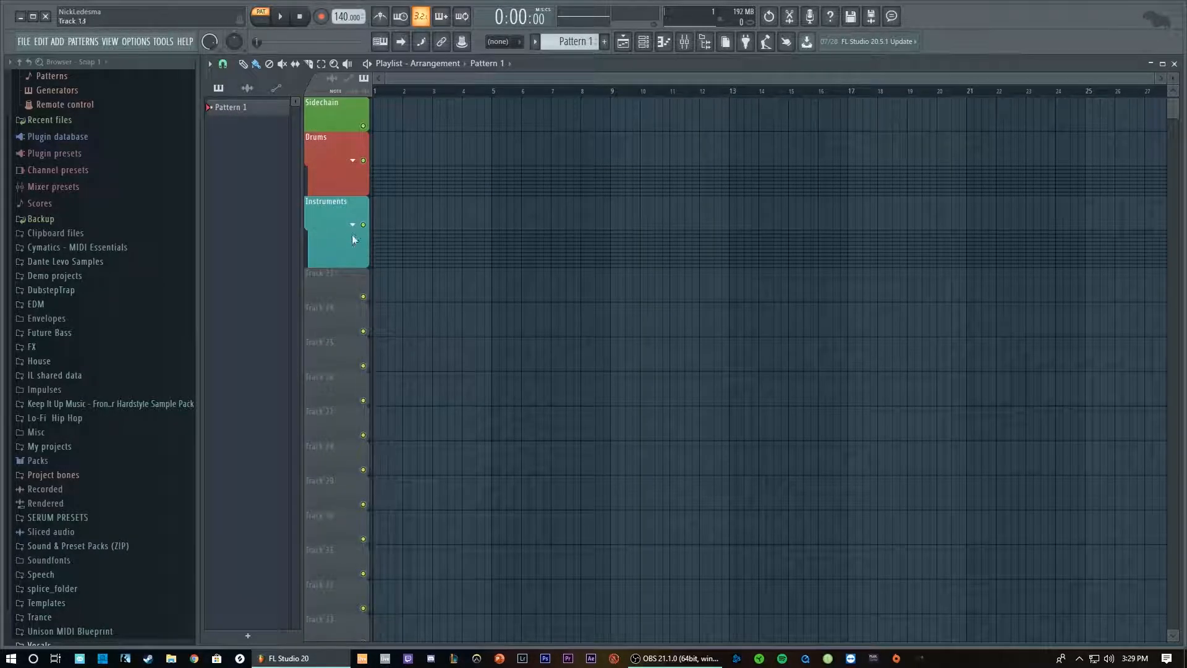
Rename Track 23, just below the Instruments group, as "Bass" and give it a blue-violet color.
right_click(332, 285)
click(347, 280)
text(Bass)
click(348, 282)
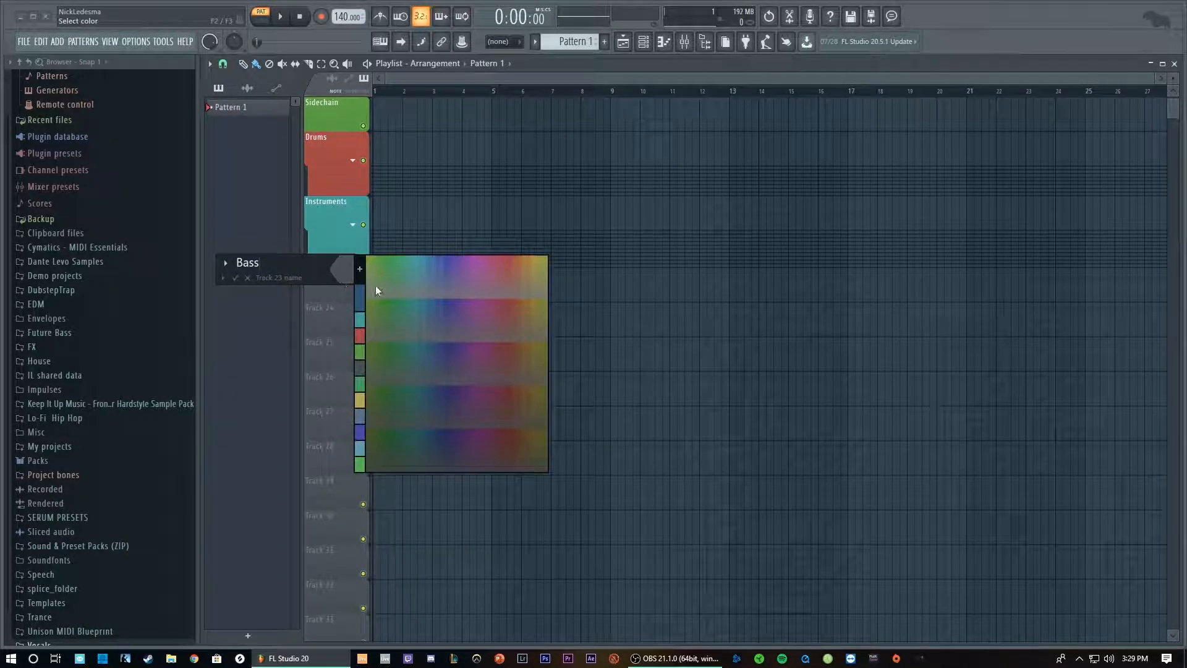
click(447, 258)
key(Return)
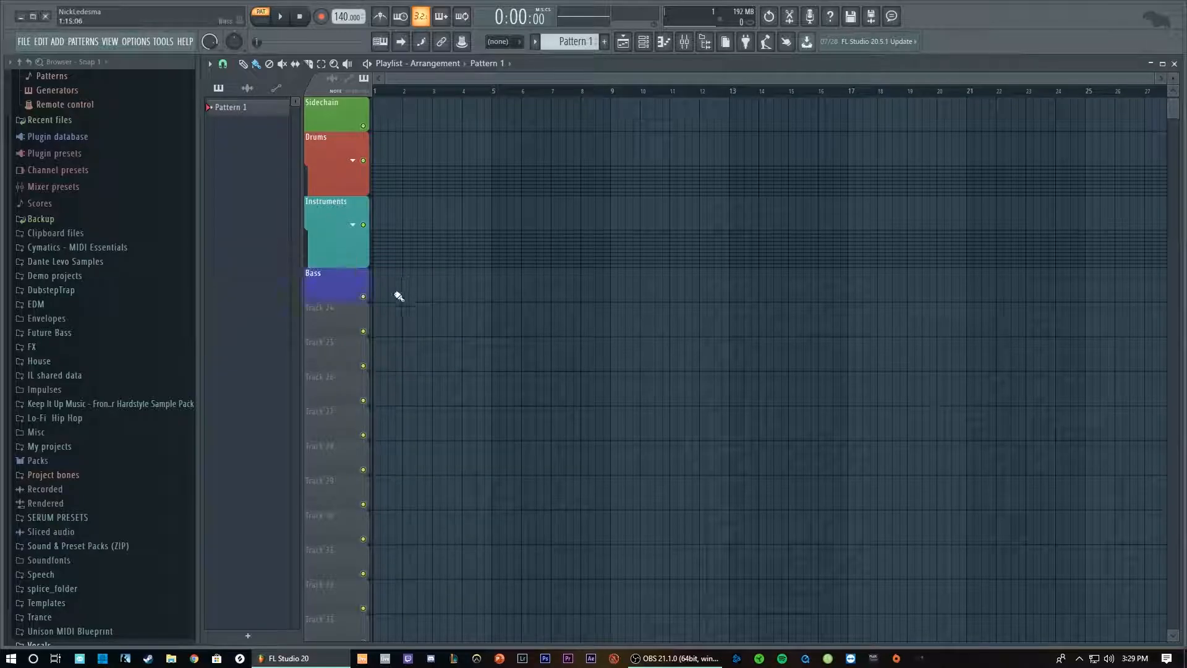
Group the tracks below Bass under it, keeping only Tracks 24 through 27 in the group.
right_click(340, 309)
click(371, 429)
drag(333, 350, 329, 495)
right_click(341, 500)
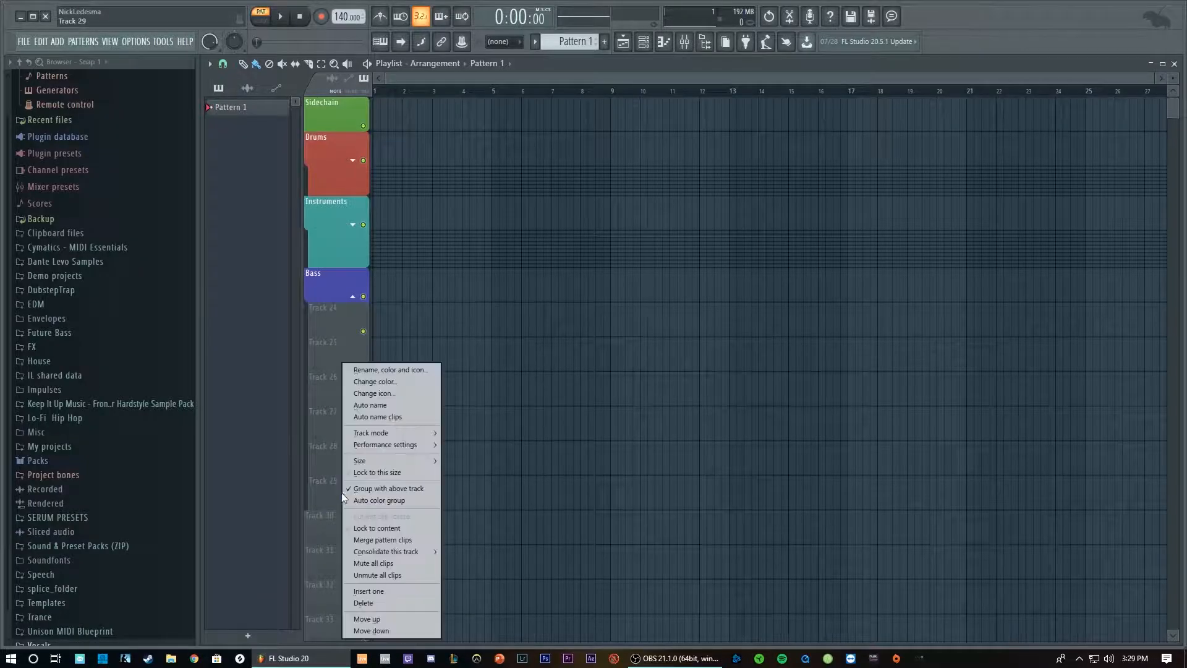
click(381, 488)
right_click(344, 464)
click(375, 490)
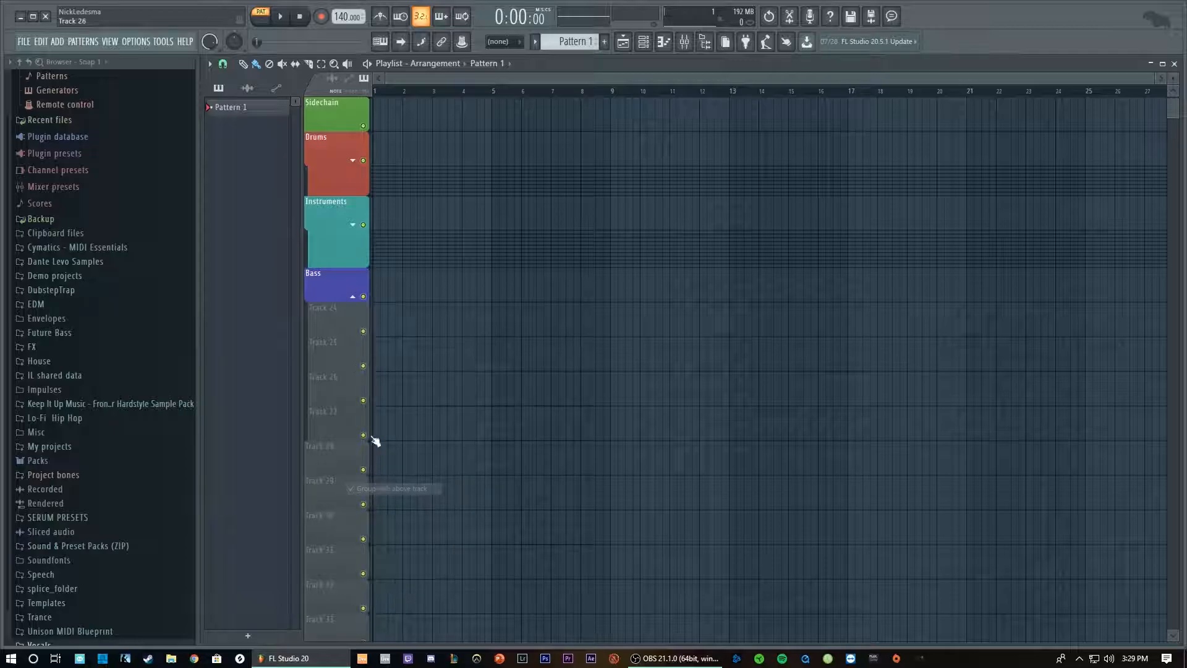
Auto color the Bass group to match its parent track and collapse the group.
right_click(339, 284)
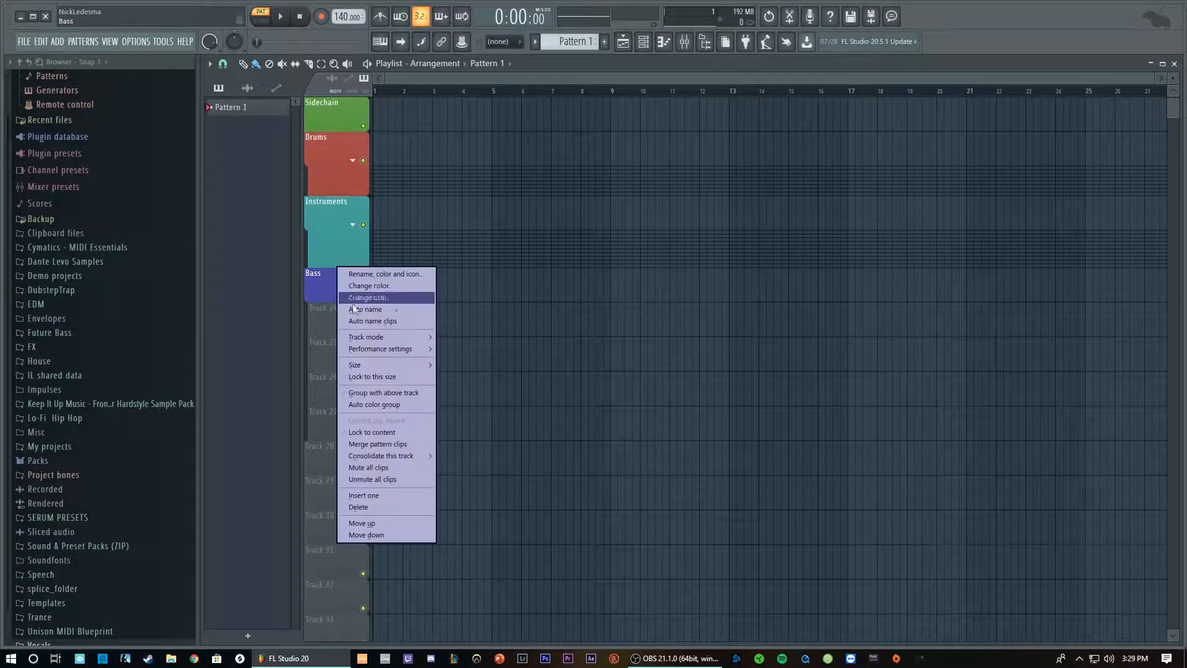
click(393, 405)
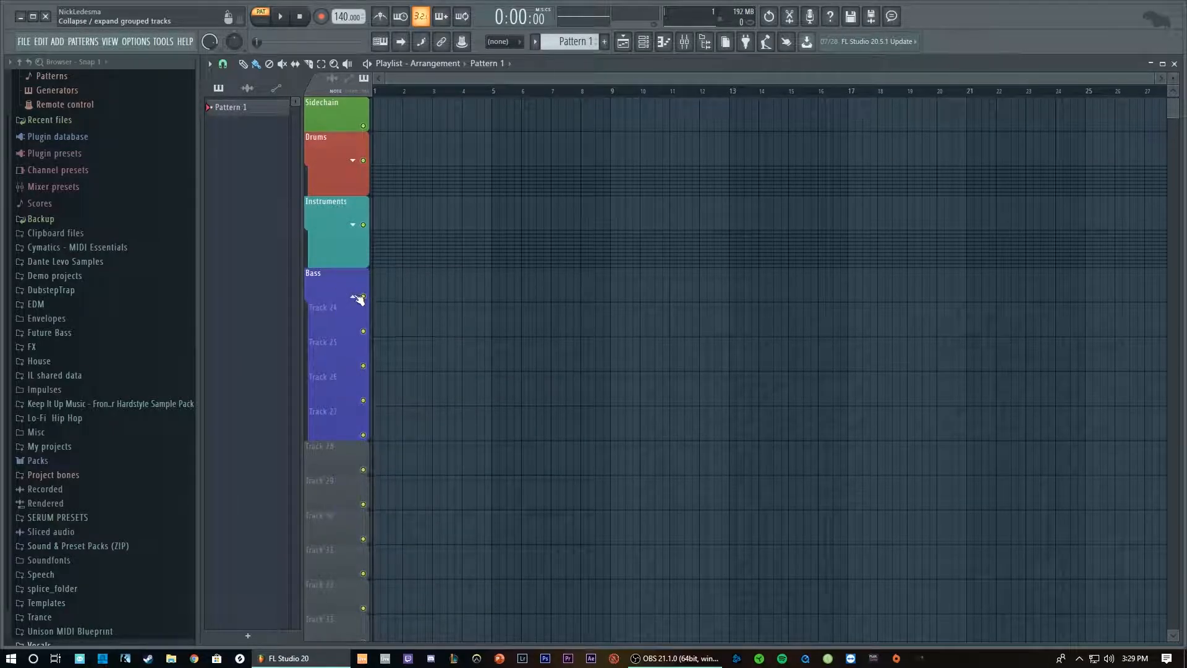
click(354, 297)
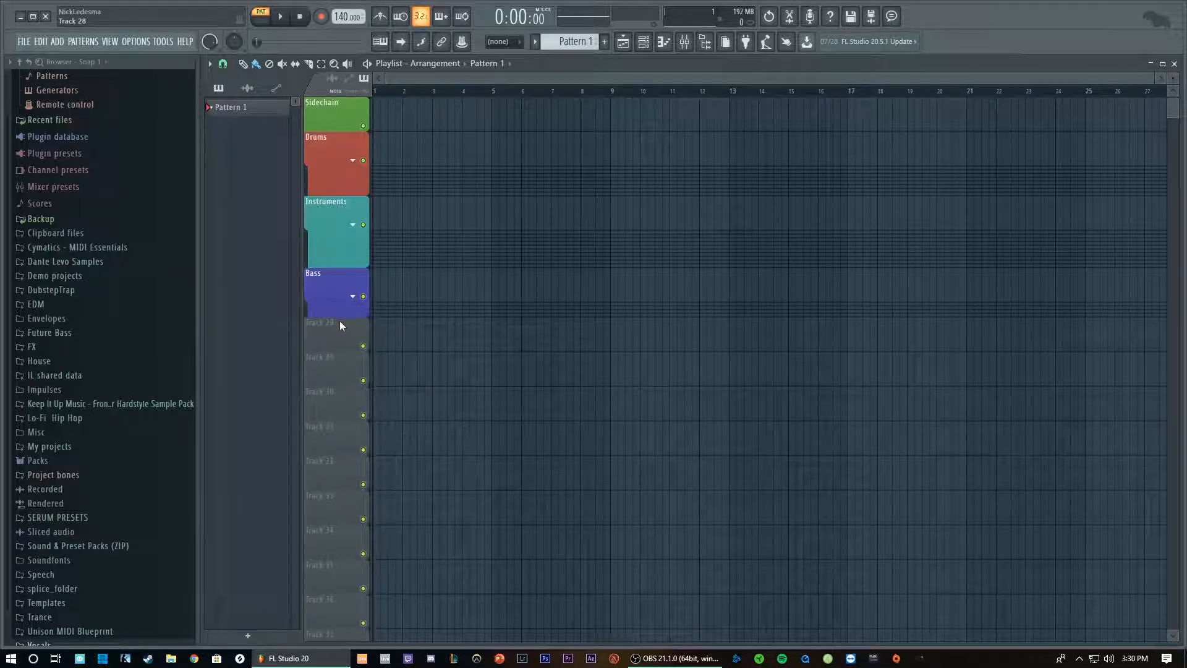
Rename Track 28, just below the Bass group, as "Vocals" and give it a custom pale blue color.
right_click(334, 328)
click(375, 324)
text(Vocals)
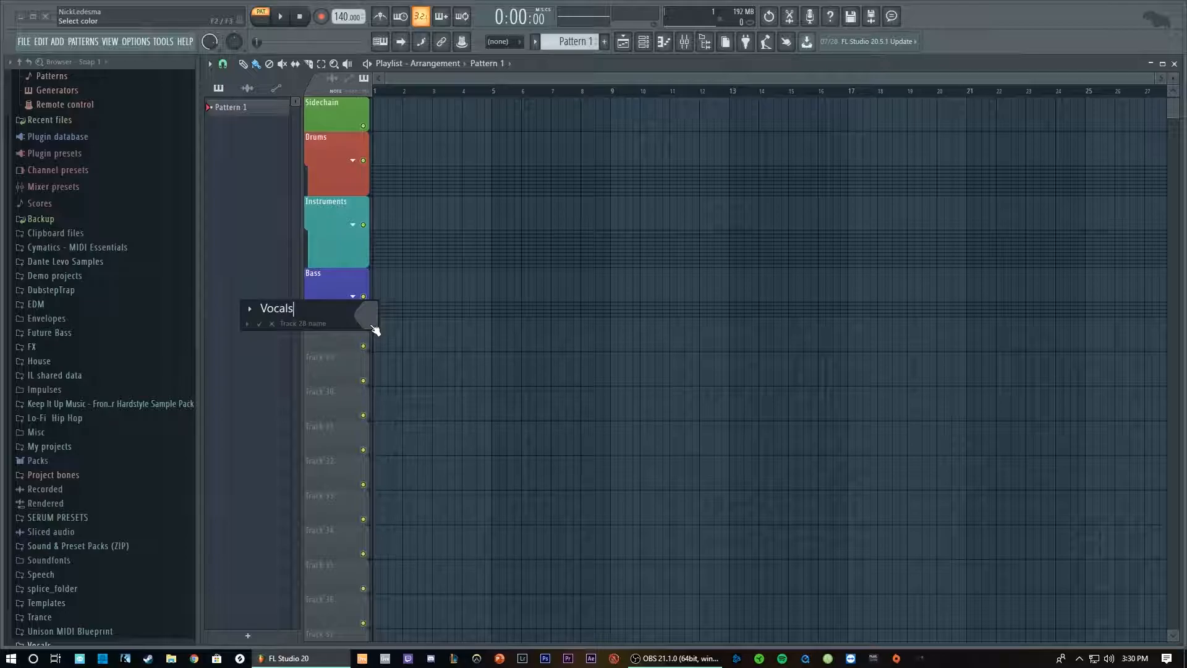
click(370, 325)
click(385, 314)
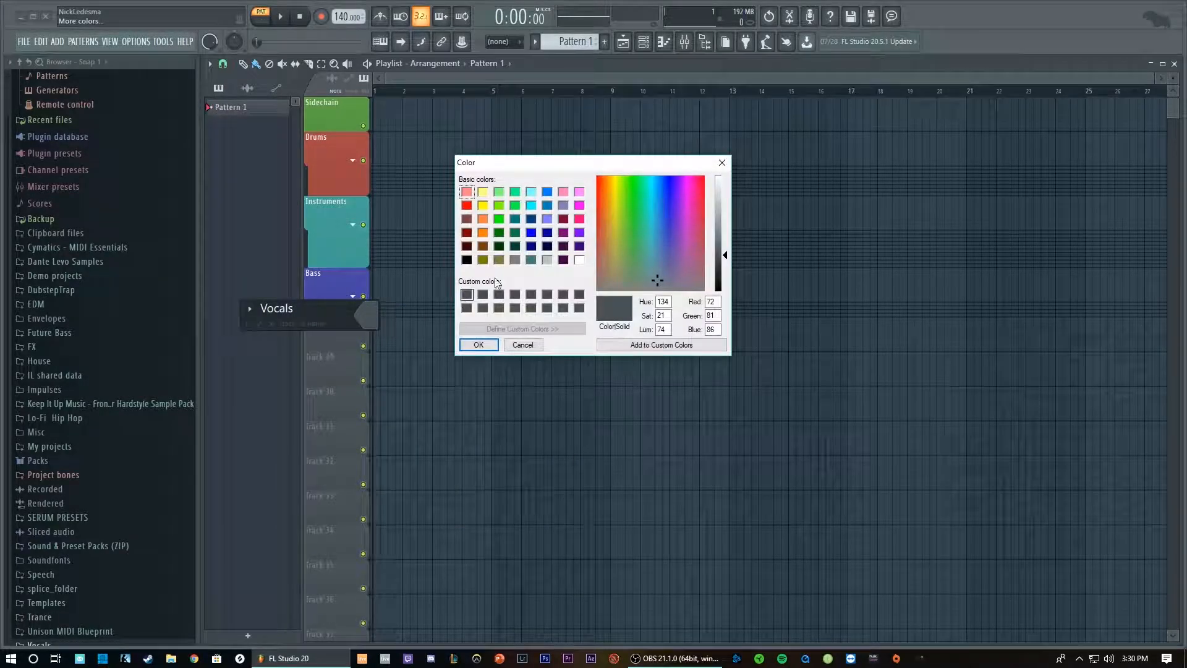
drag(637, 215, 657, 232)
drag(719, 204, 723, 201)
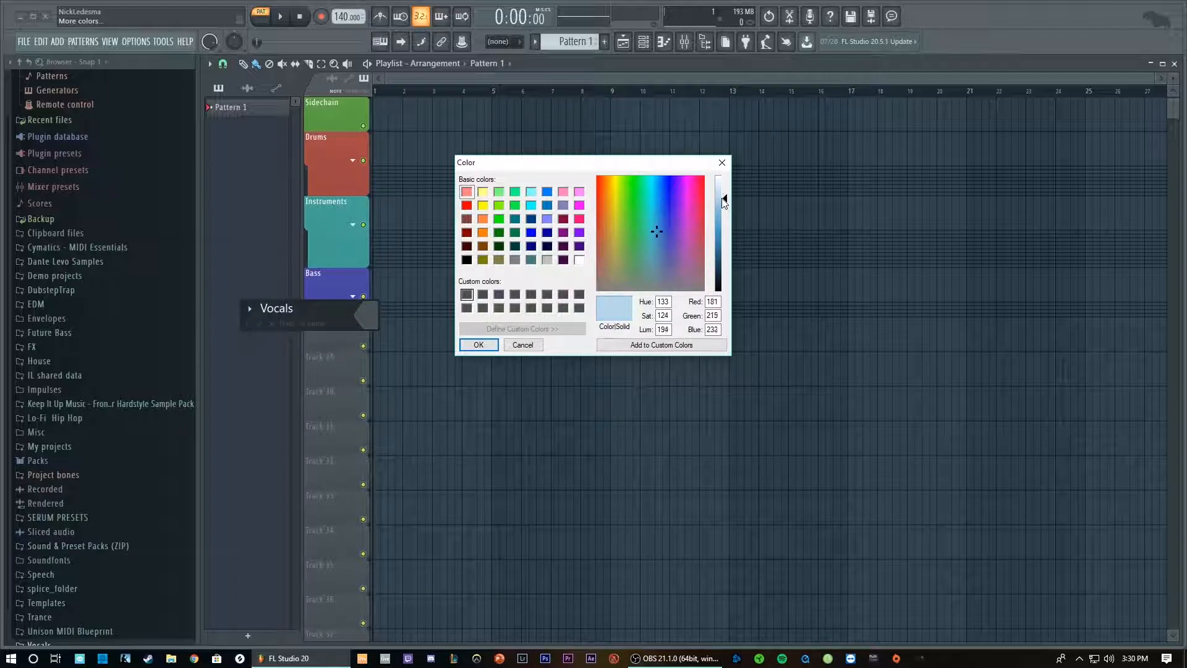
click(466, 346)
key(Return)
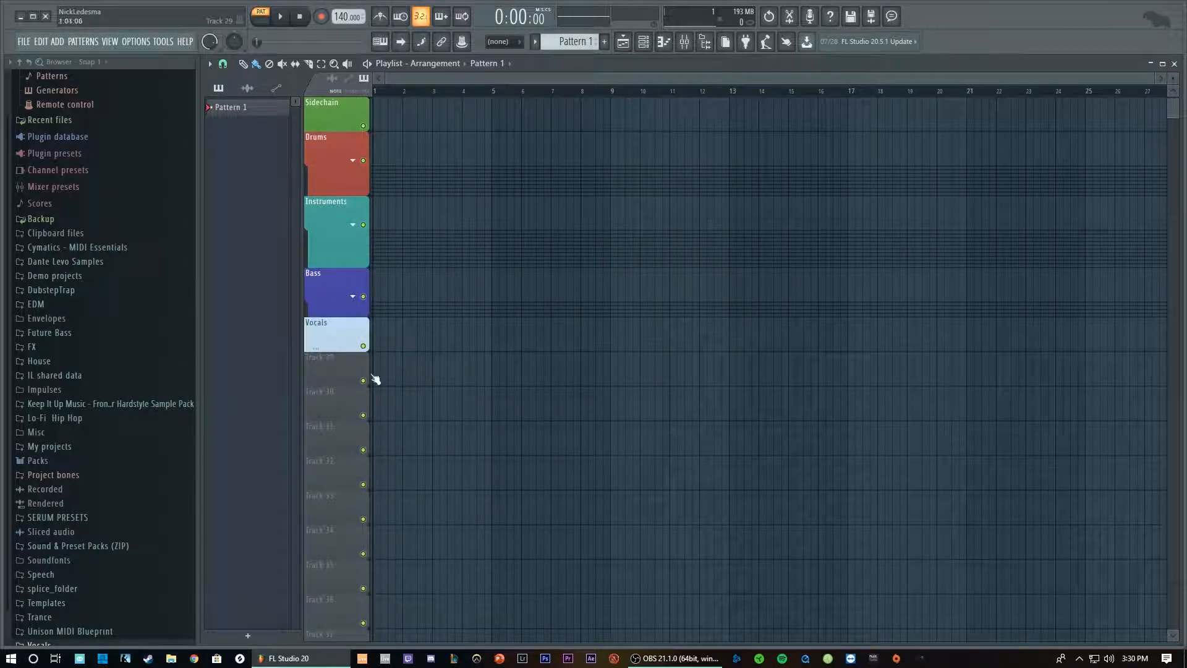
Group Tracks 29 through 31 under the Vocals track.
right_click(333, 370)
click(368, 489)
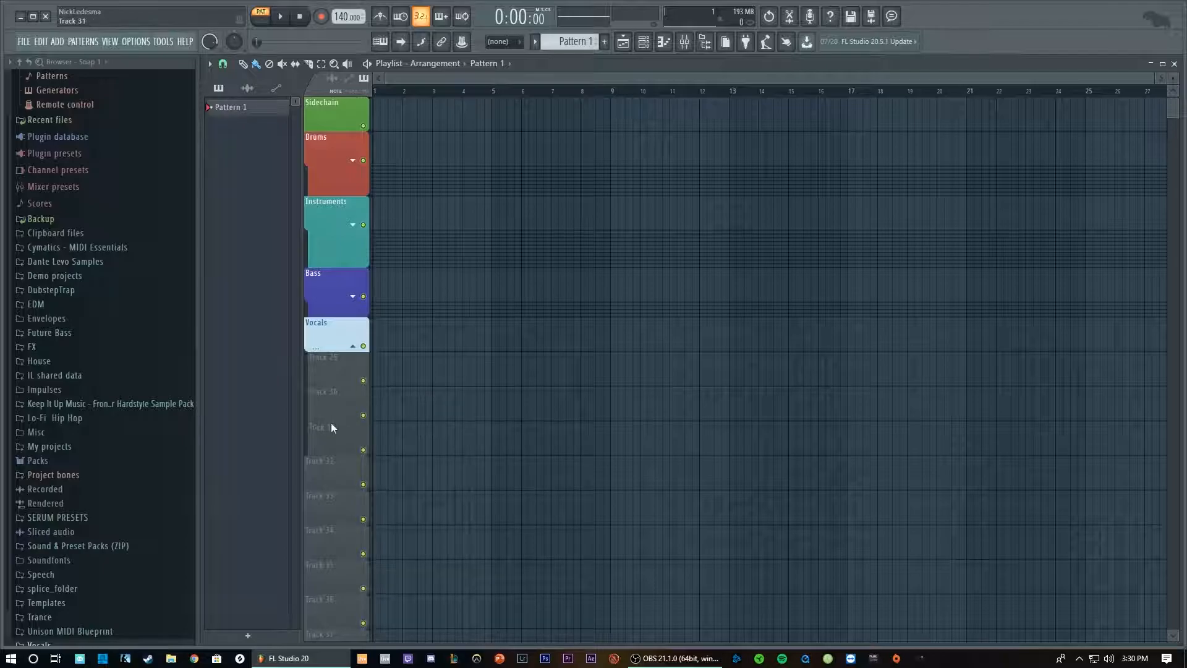
Auto color the Vocals group to match its parent track and collapse the group.
right_click(329, 337)
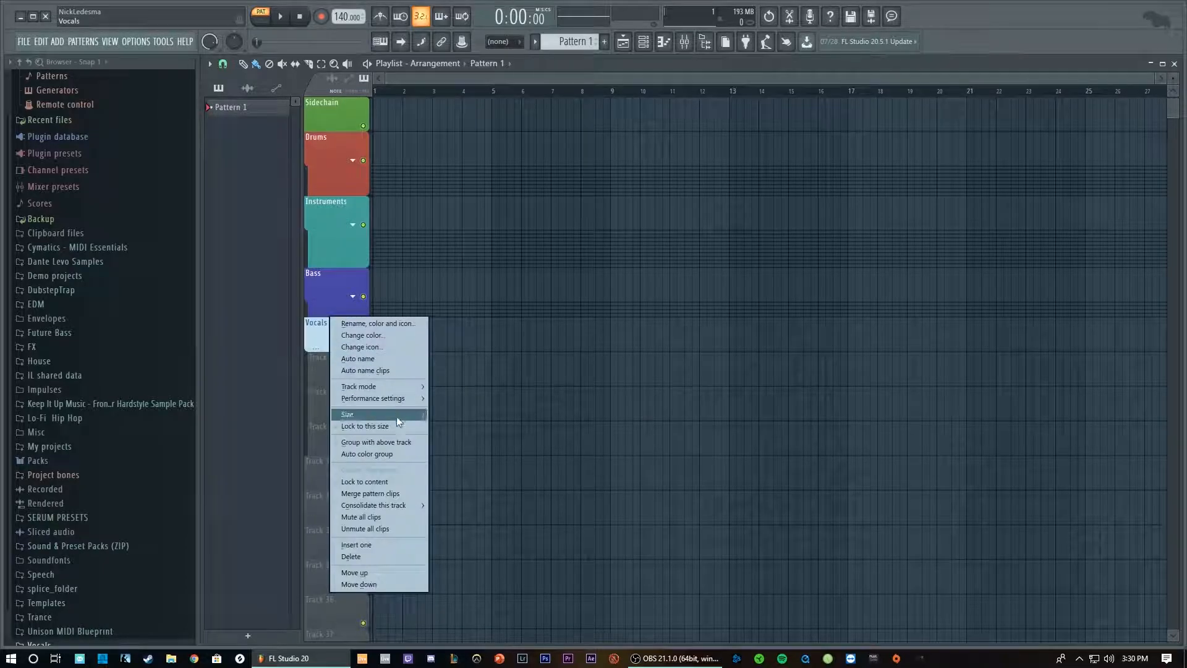
click(399, 453)
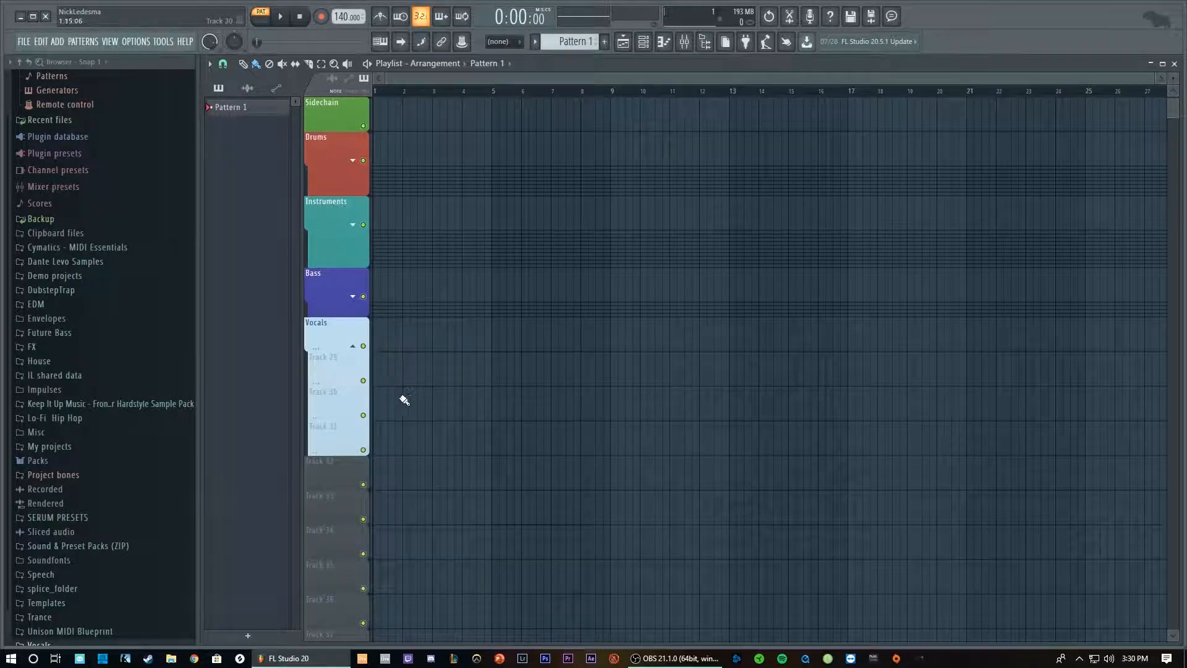
scroll(369, 442, up, 1)
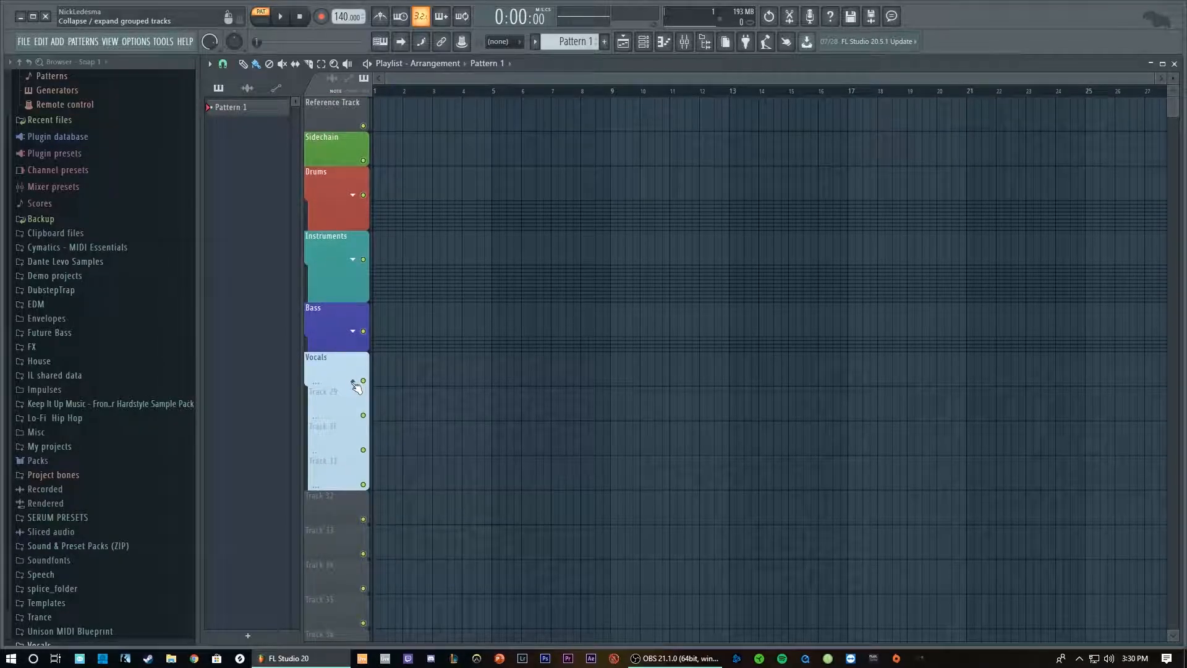
click(354, 383)
Rename Track 32, just below the Vocals group, as "Automations" and give it a light blue color (RGB 117, 177, 238).
scroll(350, 387, down, 3)
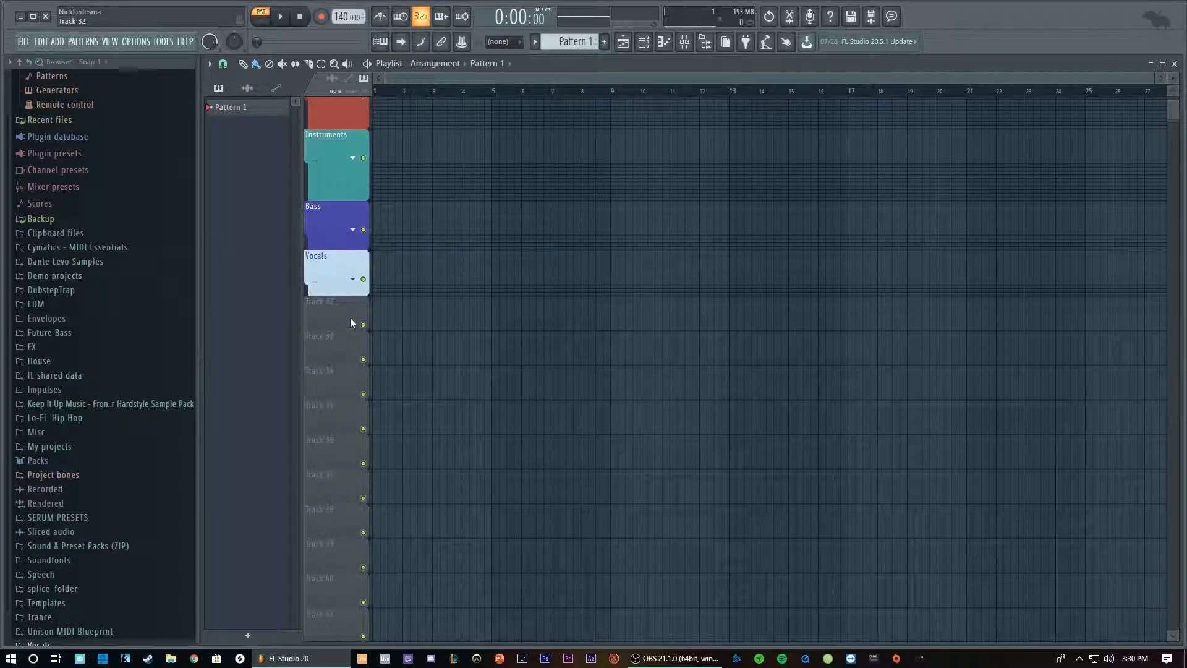
right_click(337, 291)
click(390, 301)
text(Automations)
click(382, 311)
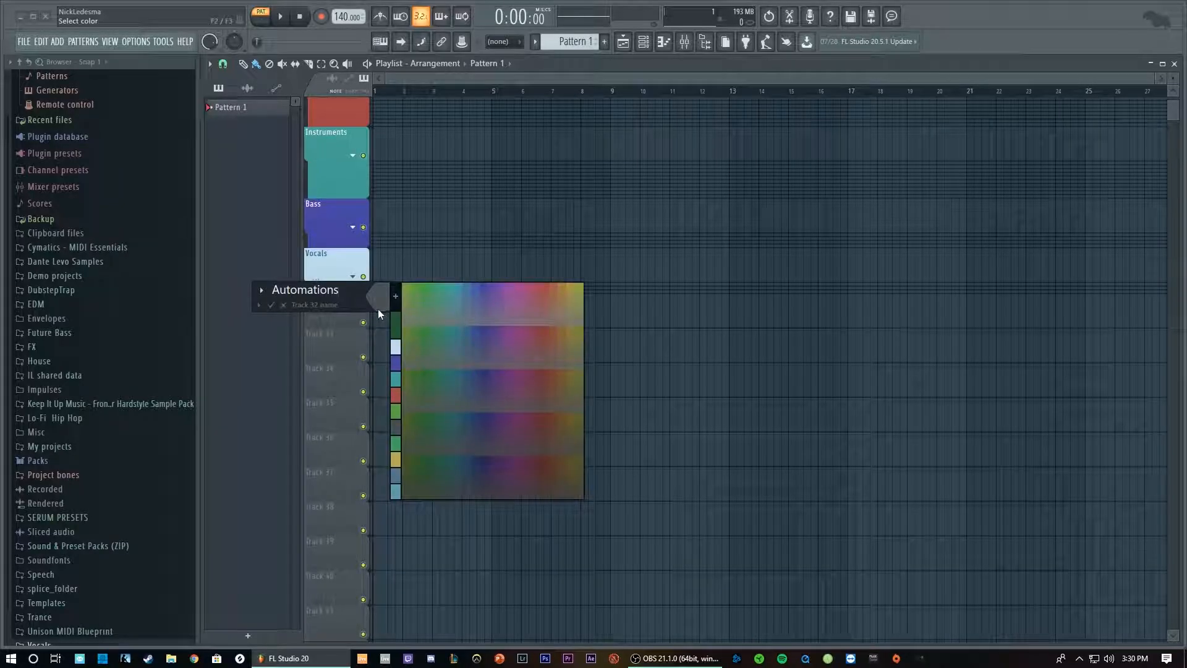
click(395, 298)
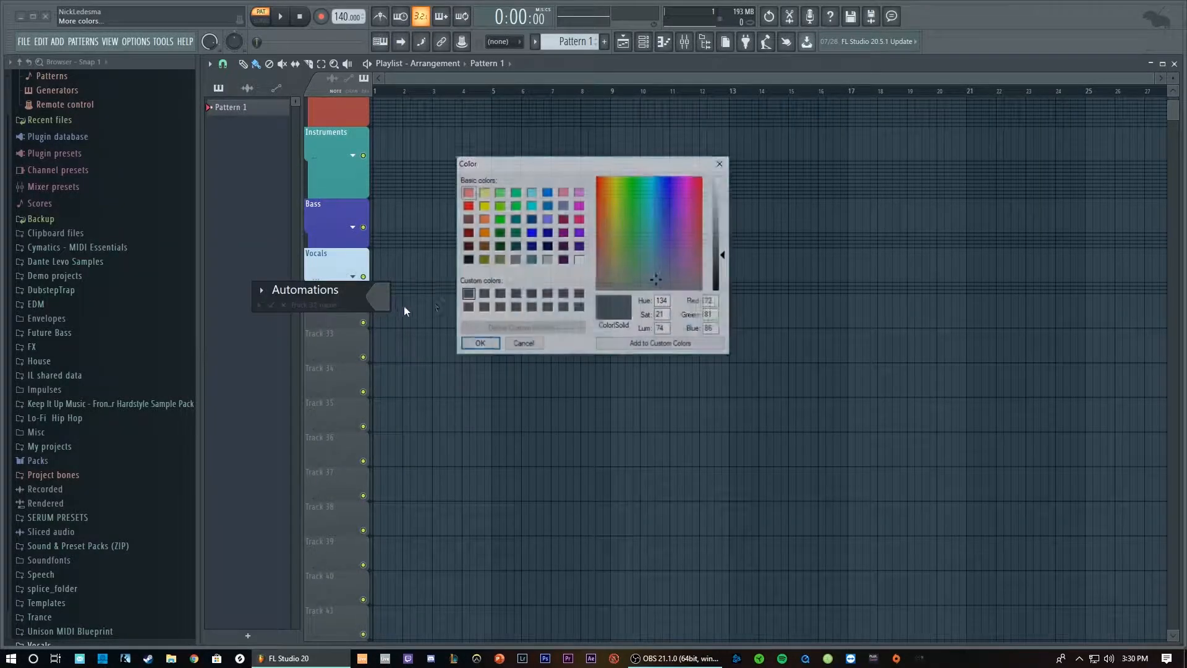
drag(654, 241, 659, 203)
click(724, 213)
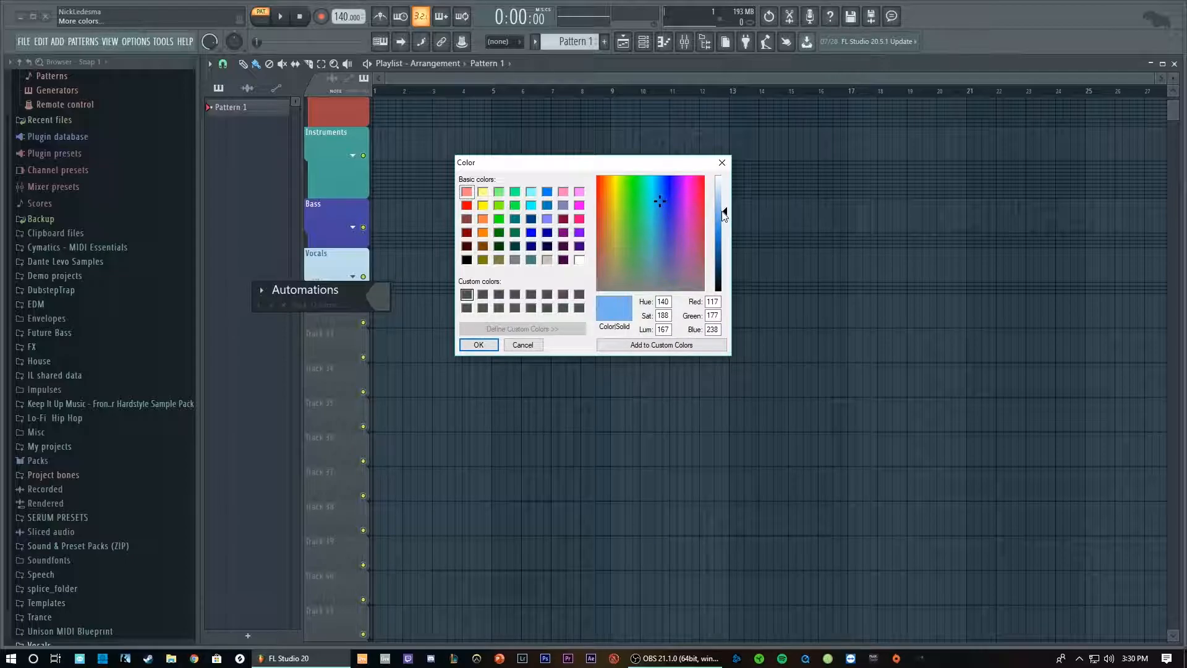
click(480, 345)
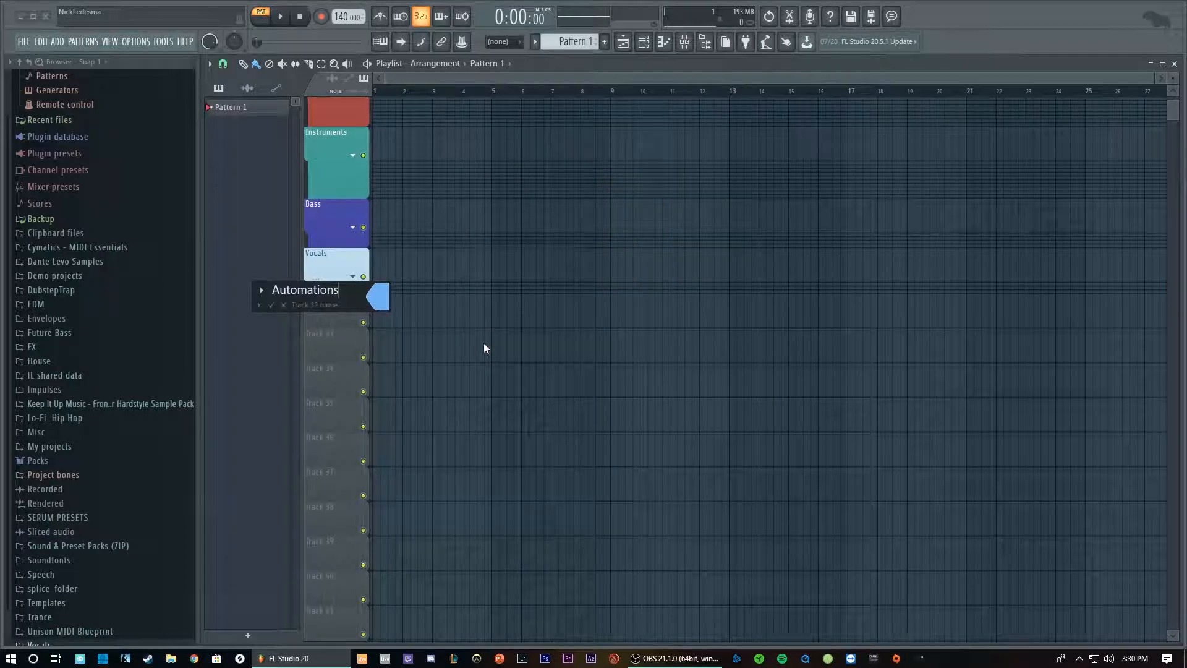
Group Tracks 33 through 40 under the Automations track and auto color the group to match it.
right_click(339, 346)
click(348, 358)
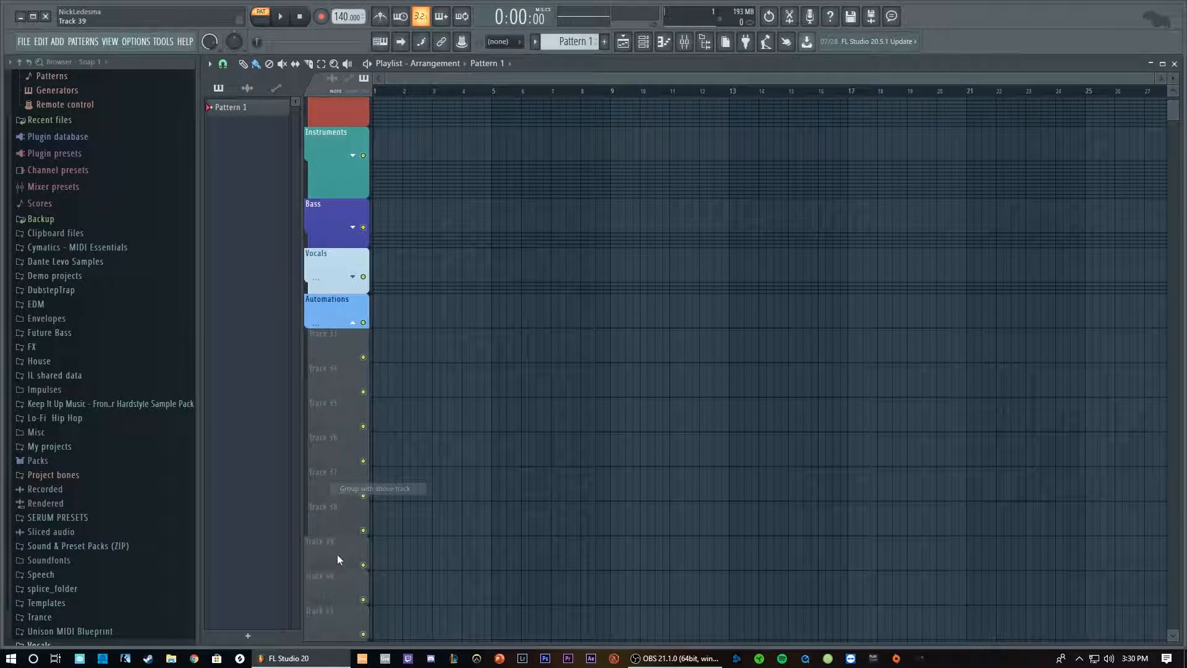
right_click(359, 338)
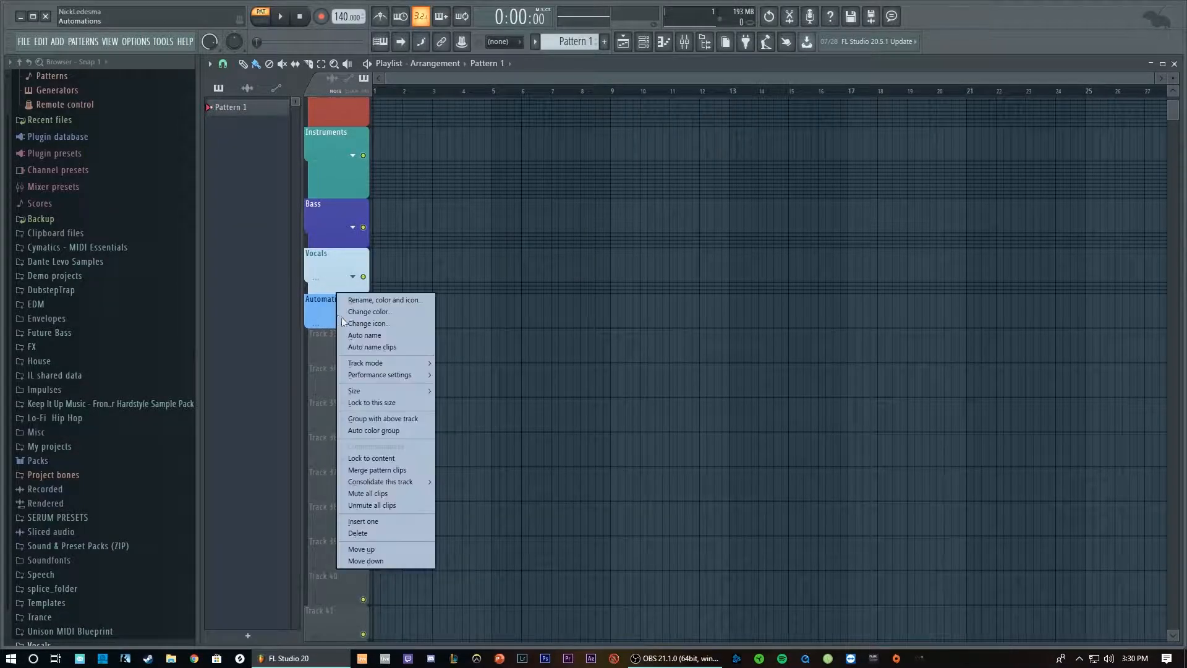
click(365, 431)
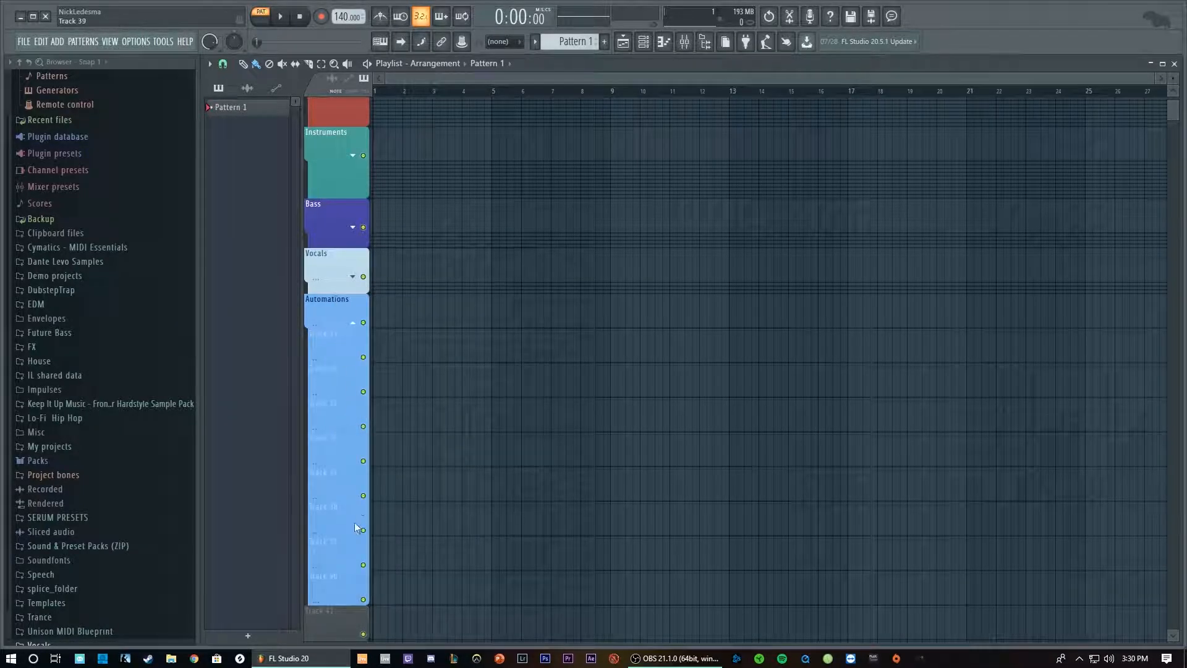
Insert one extra track at Track 40, inside the end of the Automations group.
right_click(338, 578)
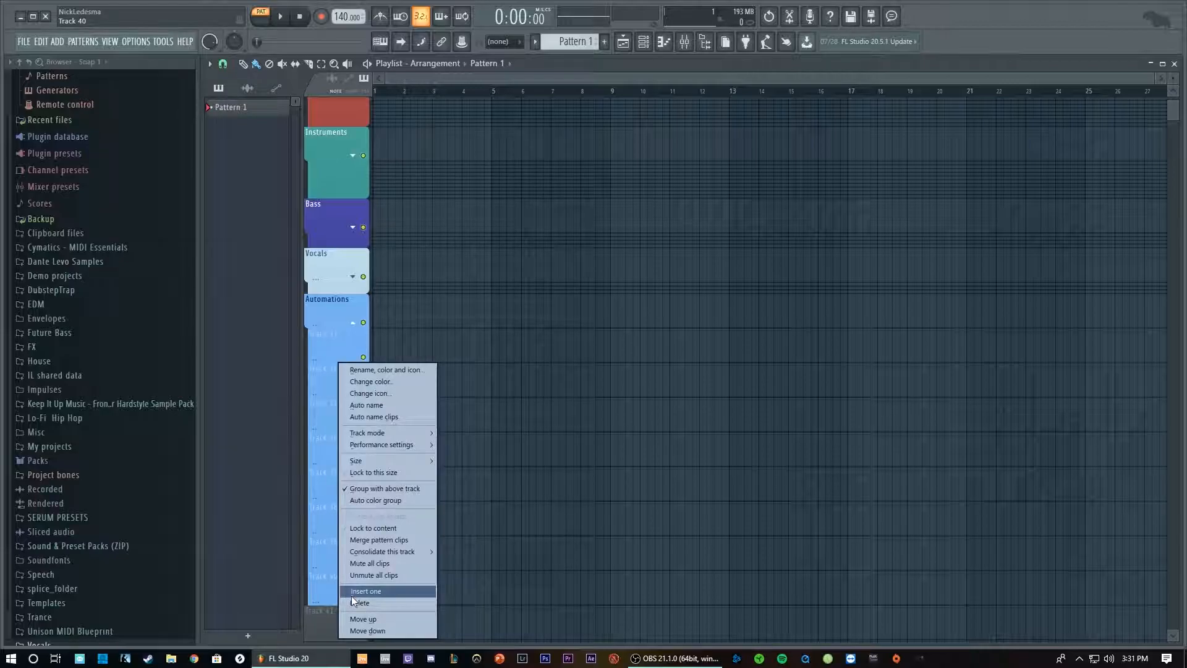
click(365, 593)
scroll(354, 551, down, 2)
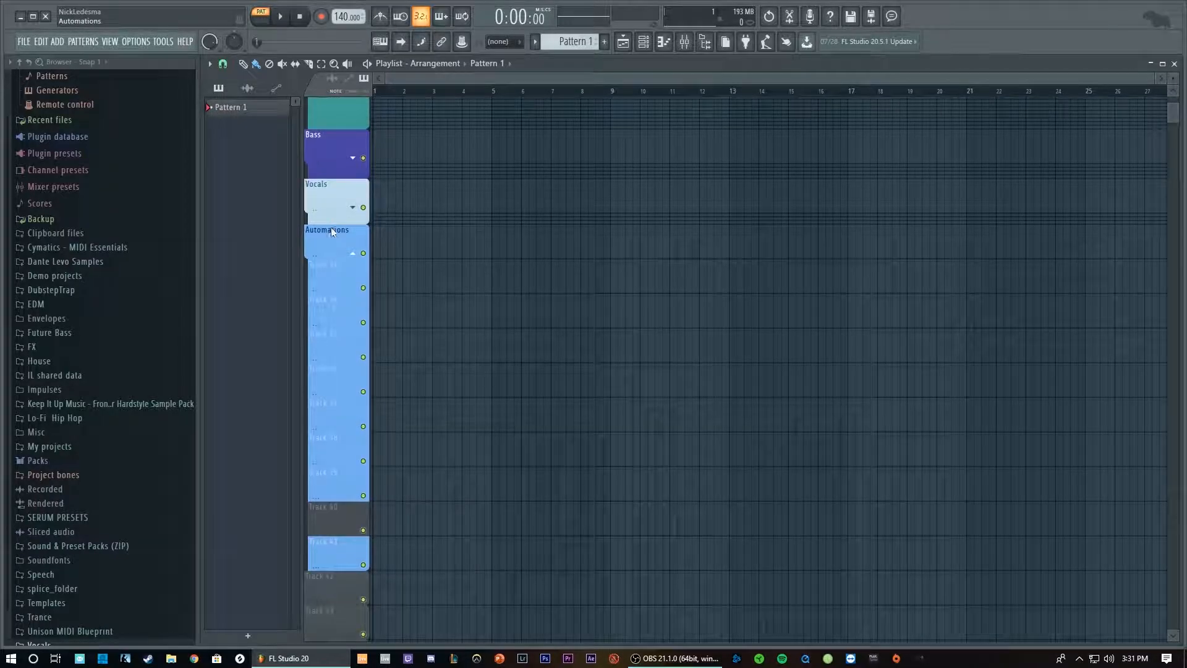
Auto color the Automations group again so the inserted track matches, and collapse the group.
right_click(333, 227)
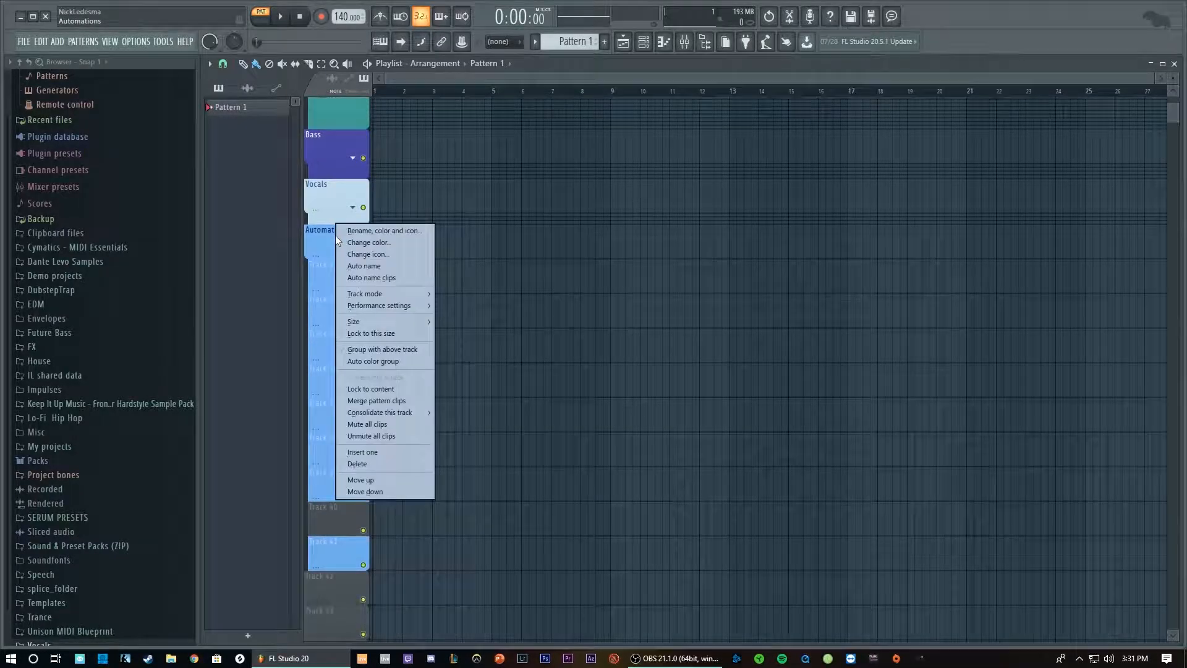
click(372, 363)
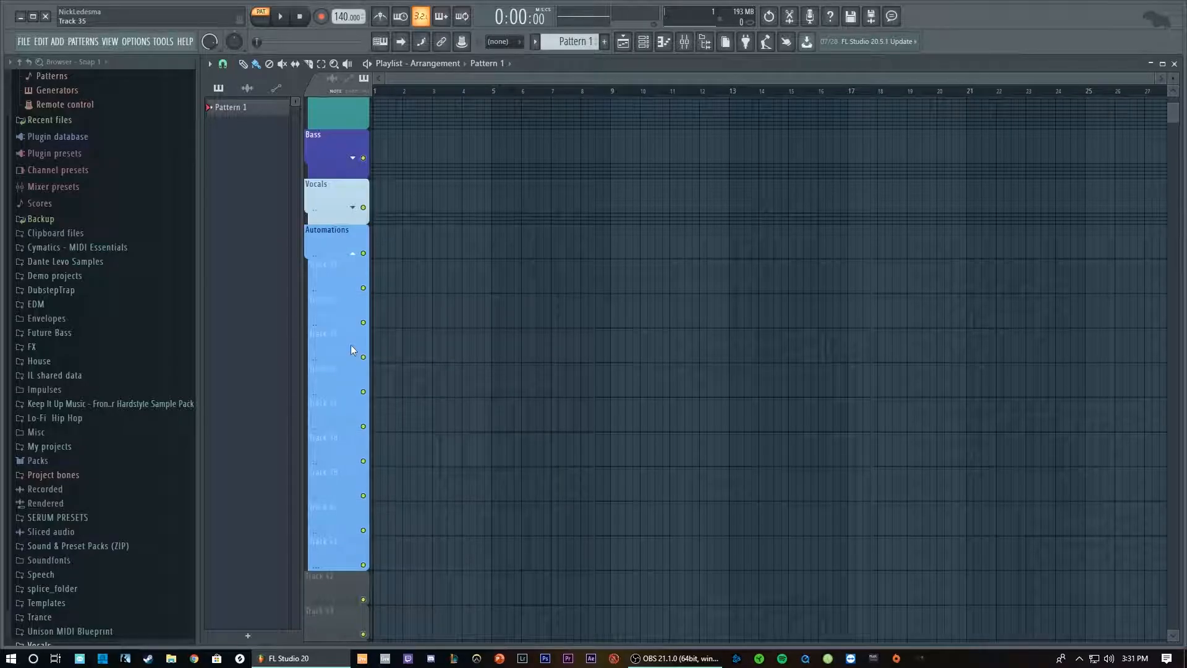
click(353, 254)
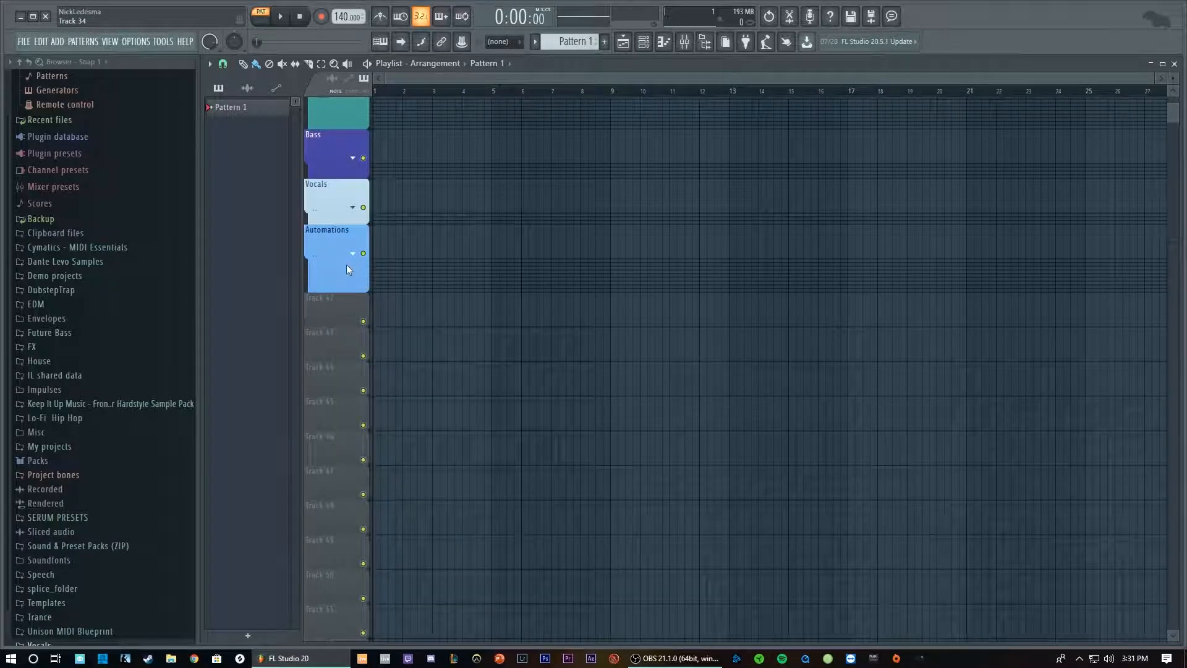
Rename Track 42, just below the Automations group, as "SFX" and give it a dark yellow color (RGB 196, 196, 0).
right_click(328, 307)
click(388, 297)
text(SFX)
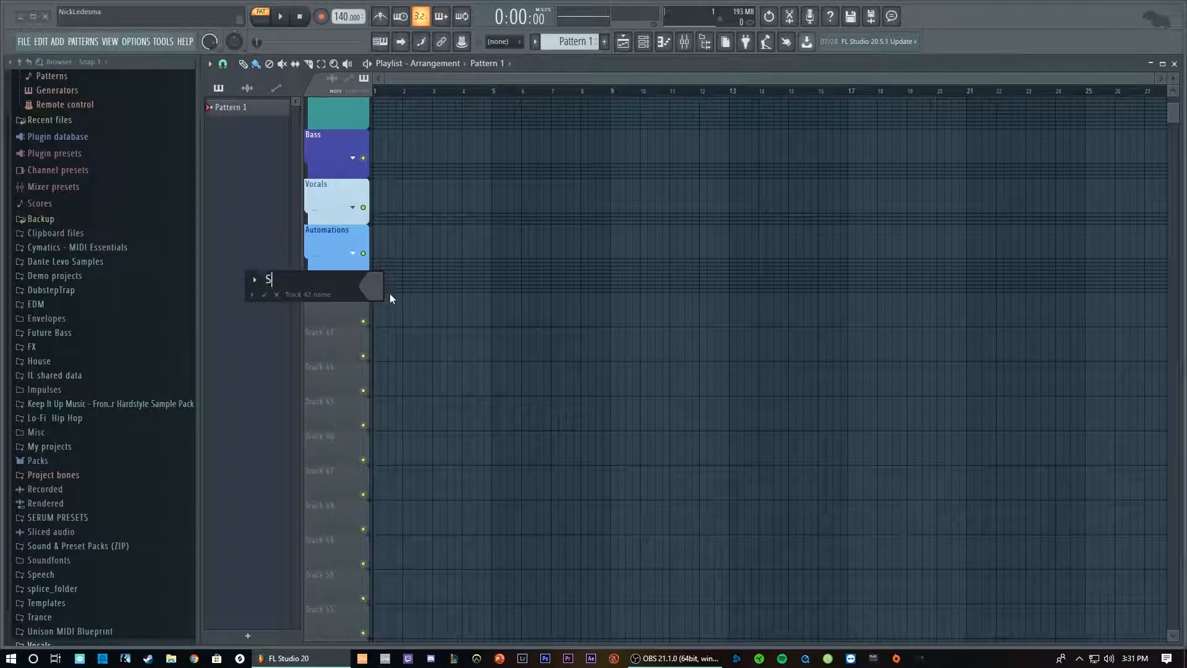
click(366, 293)
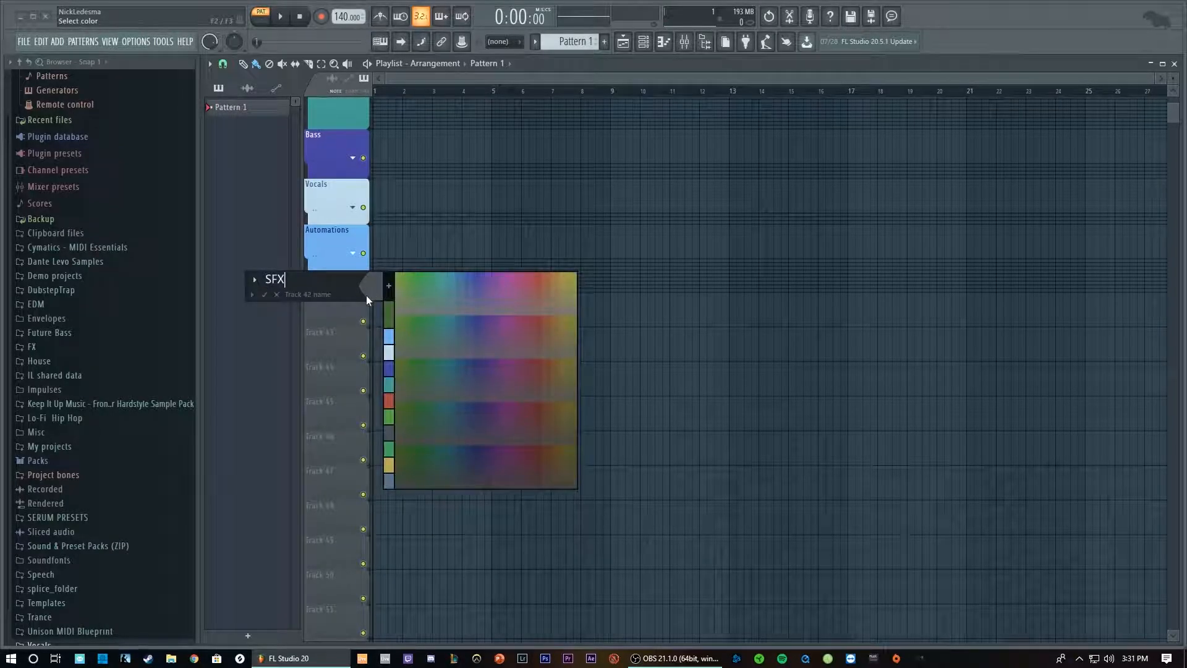
click(387, 289)
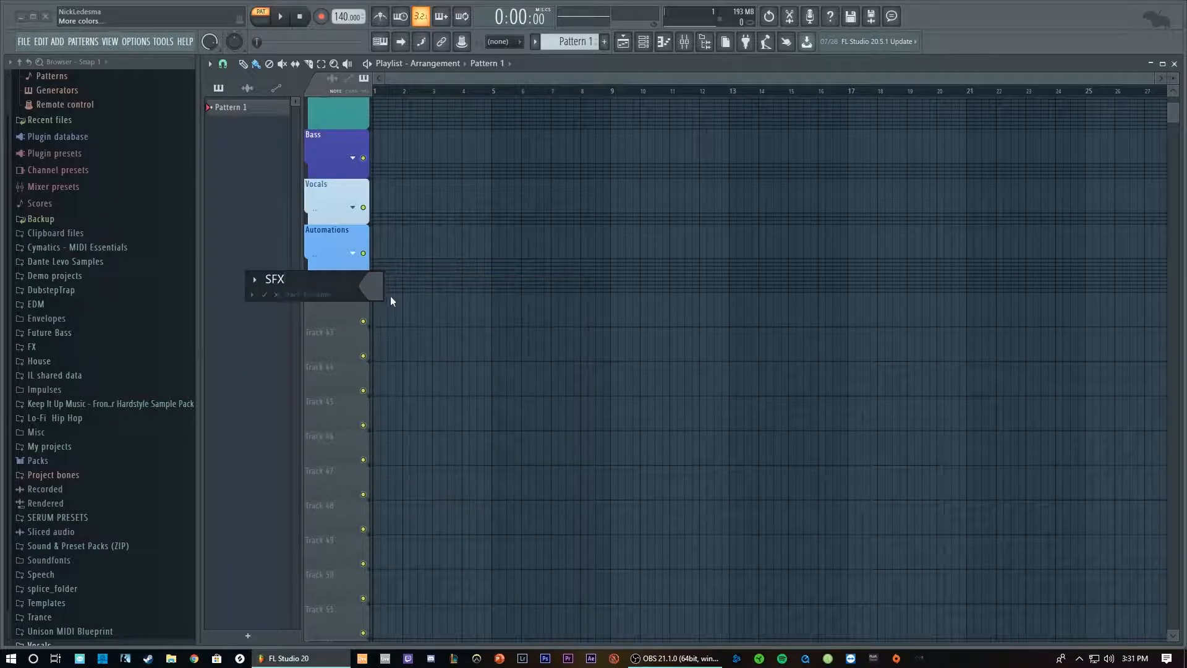
click(482, 206)
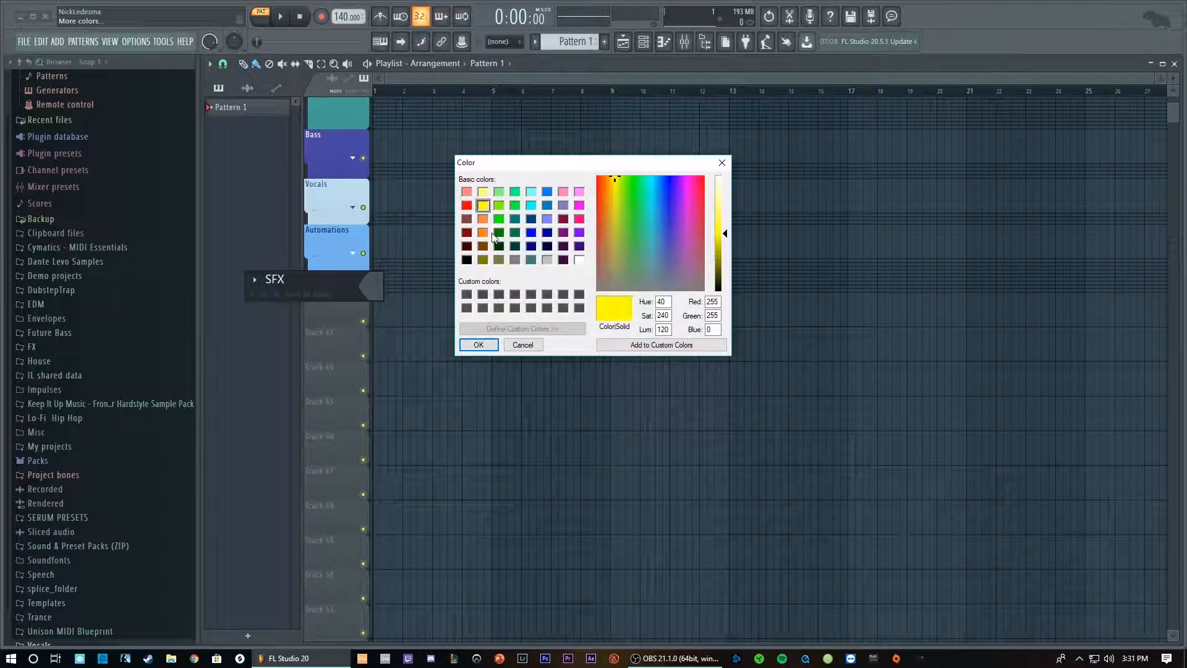
drag(725, 238, 727, 250)
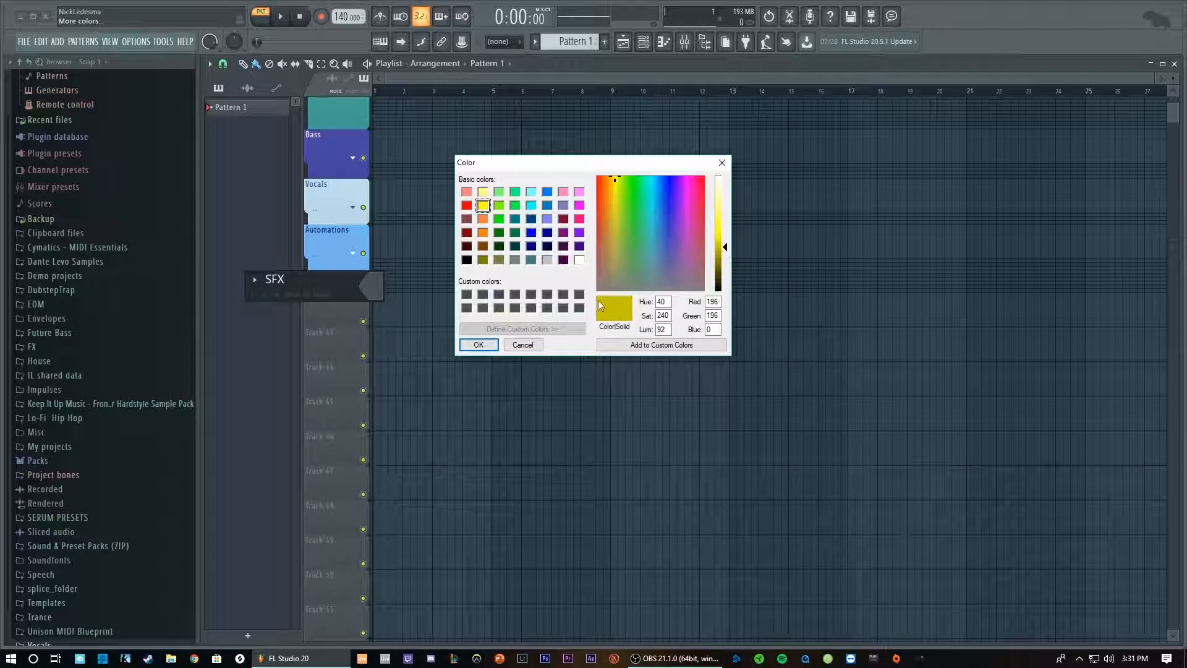
click(479, 344)
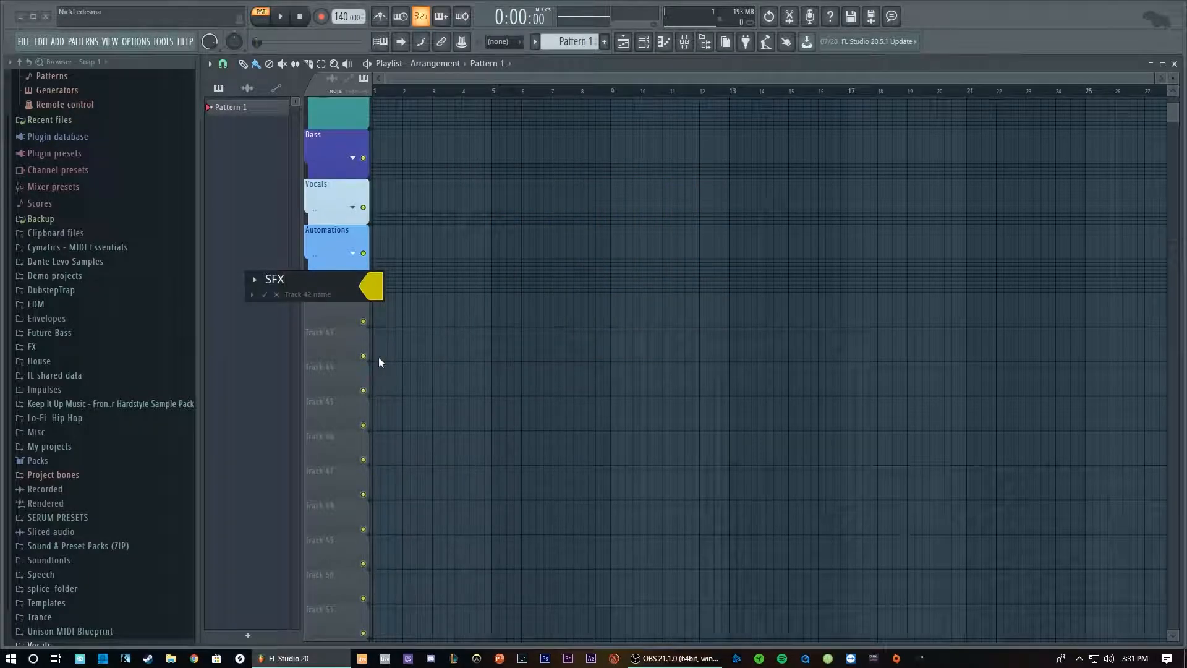
key(Return)
Group Tracks 43 through 52 under the SFX track, each with the track above it.
right_click(328, 350)
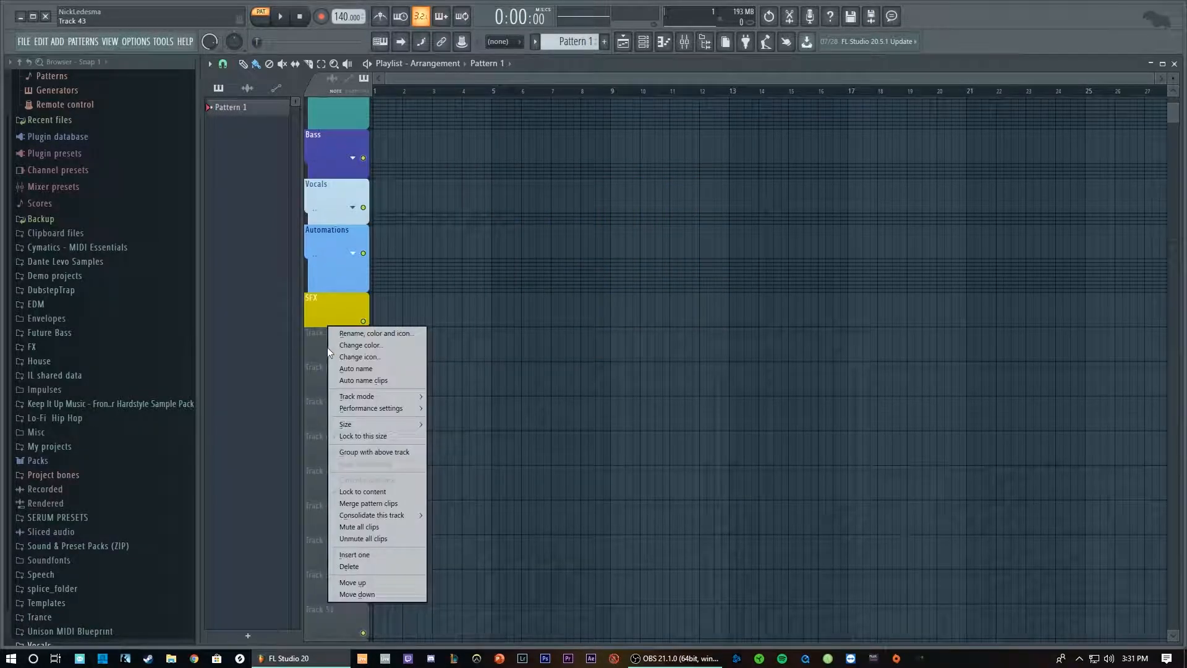
click(374, 452)
right_click(328, 365)
click(374, 488)
right_click(329, 439)
click(337, 488)
right_click(329, 480)
click(337, 488)
right_click(329, 525)
click(337, 488)
right_click(332, 548)
click(353, 489)
right_click(329, 584)
click(347, 488)
scroll(337, 499, down, 4)
right_click(335, 497)
click(347, 489)
right_click(341, 524)
click(347, 489)
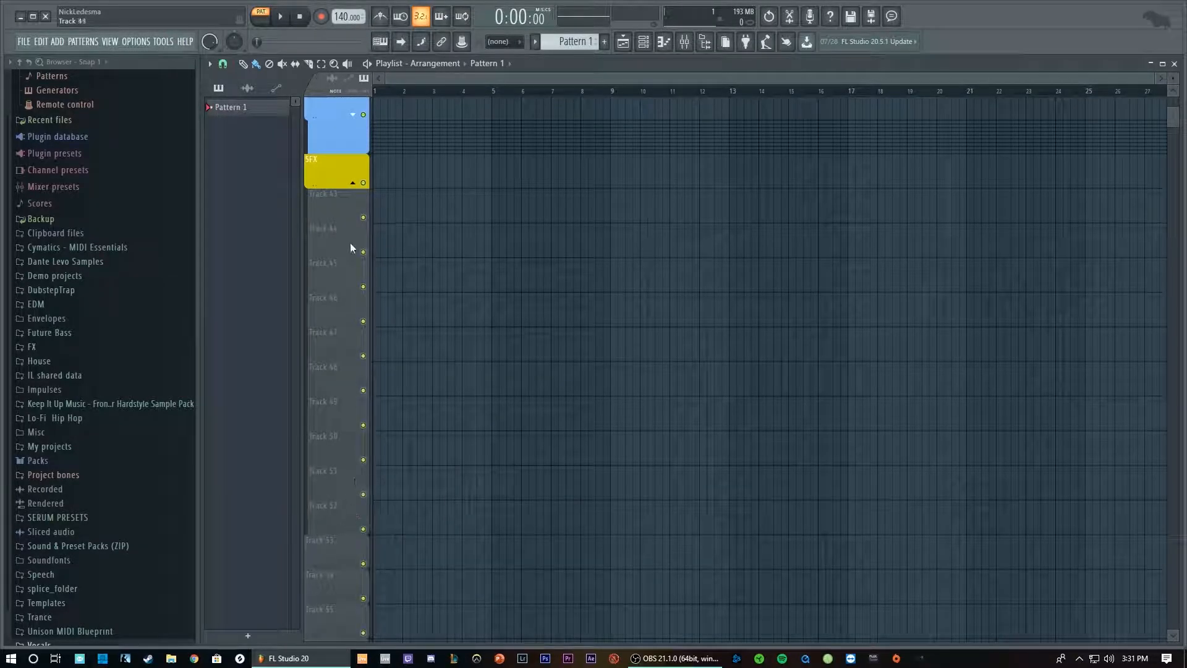
Auto color the SFX group to match its parent track and collapse the group.
right_click(338, 165)
click(379, 297)
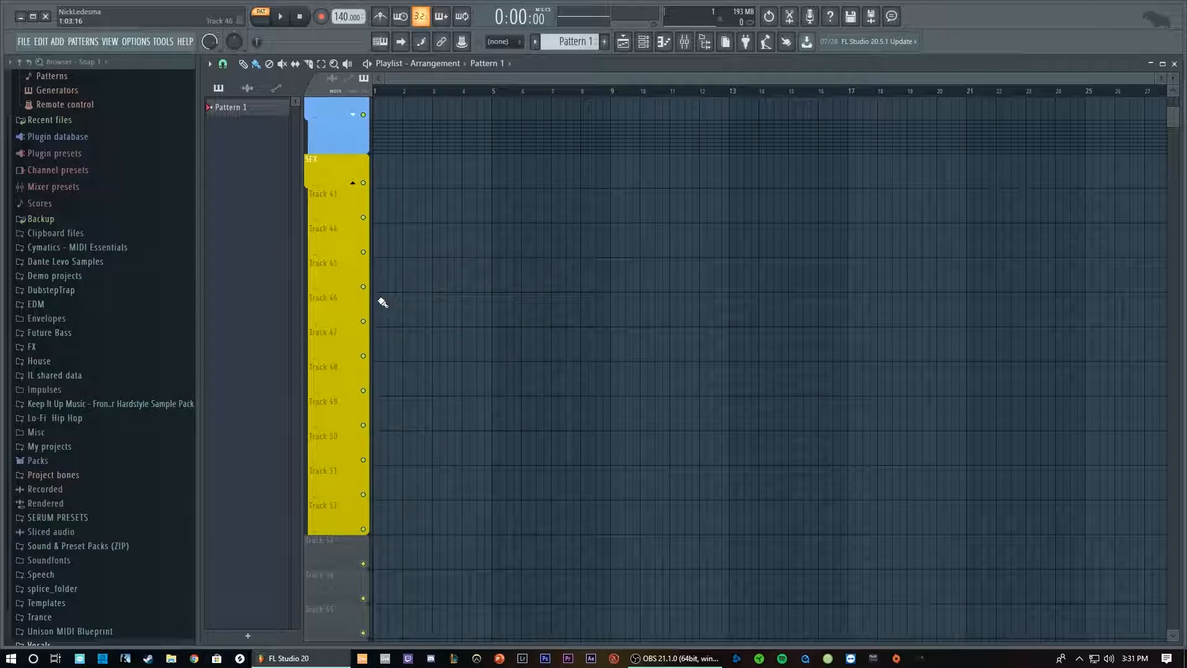
scroll(380, 303, up, 8)
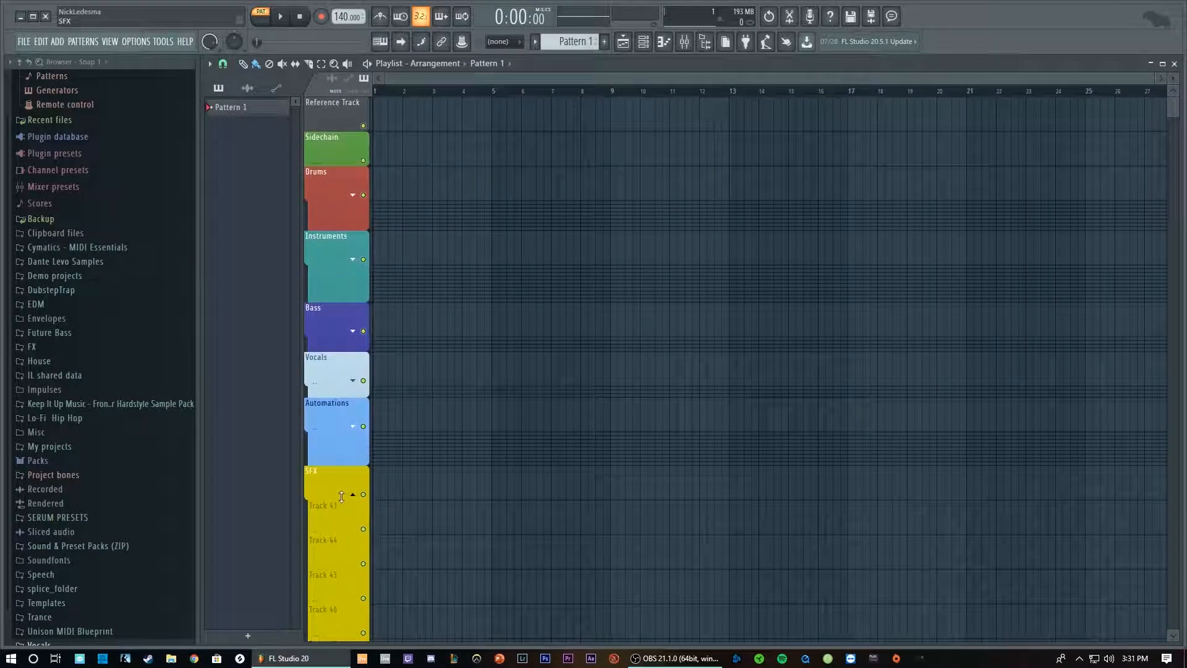
click(353, 494)
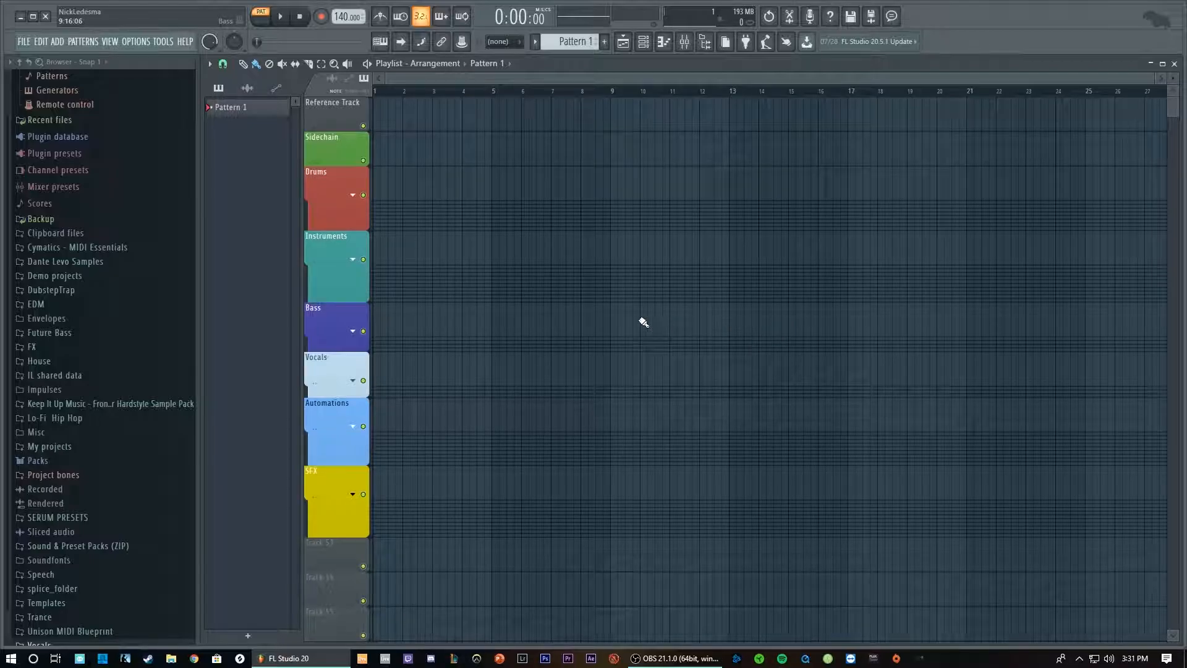
Expand and collapse the Drums and Instruments playlist groups to review their tracks.
click(353, 195)
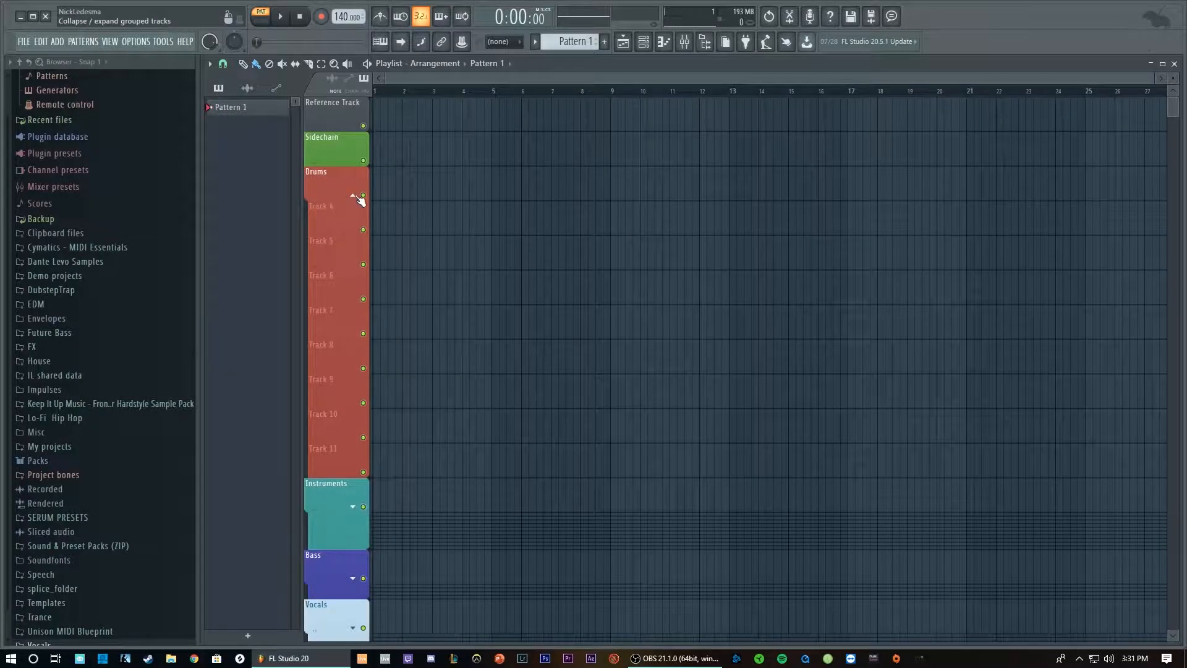
click(352, 195)
click(353, 259)
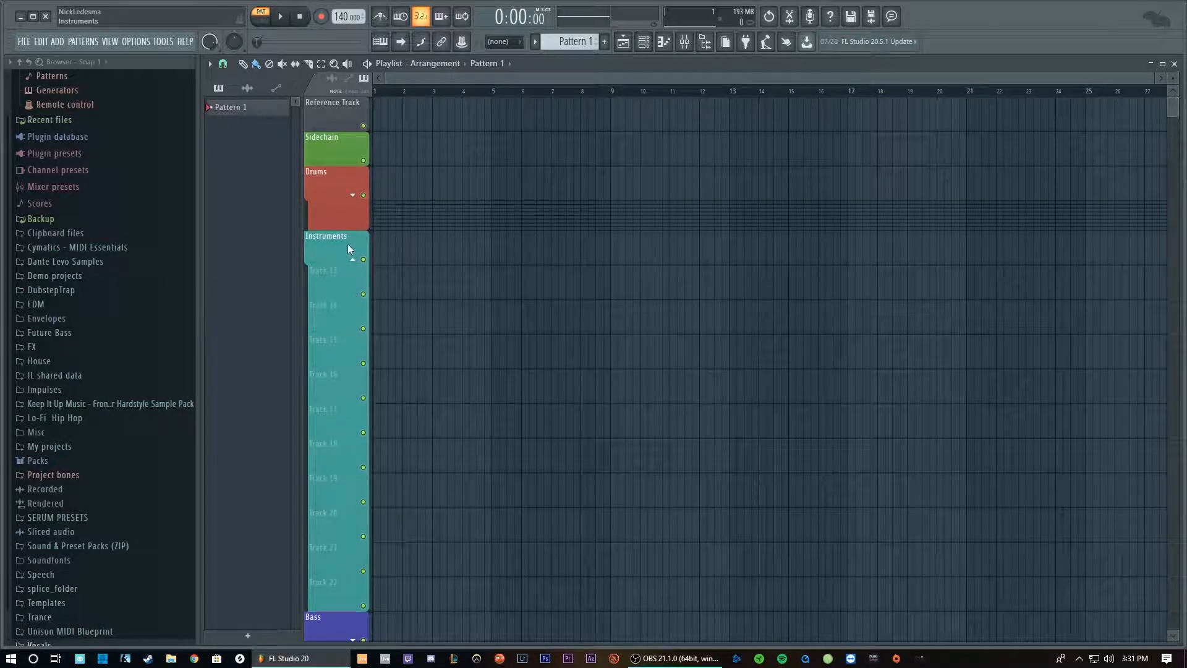
click(352, 259)
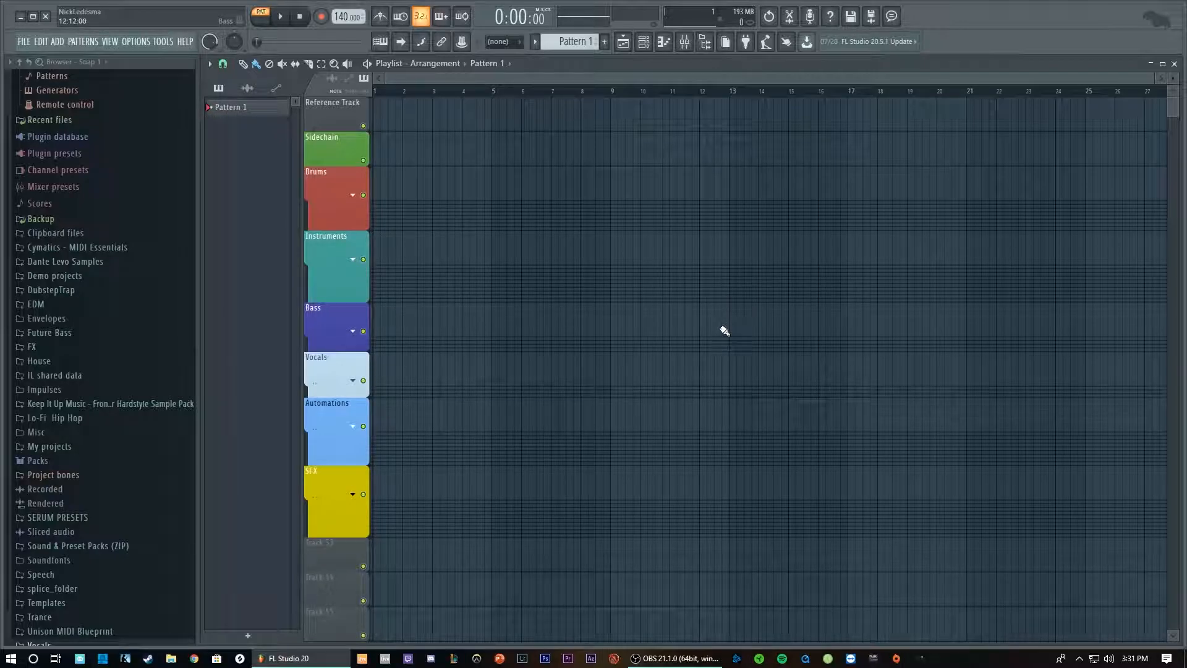
Open the mixer and load Fruity Limiter into the first effect slot of the Master track.
click(689, 50)
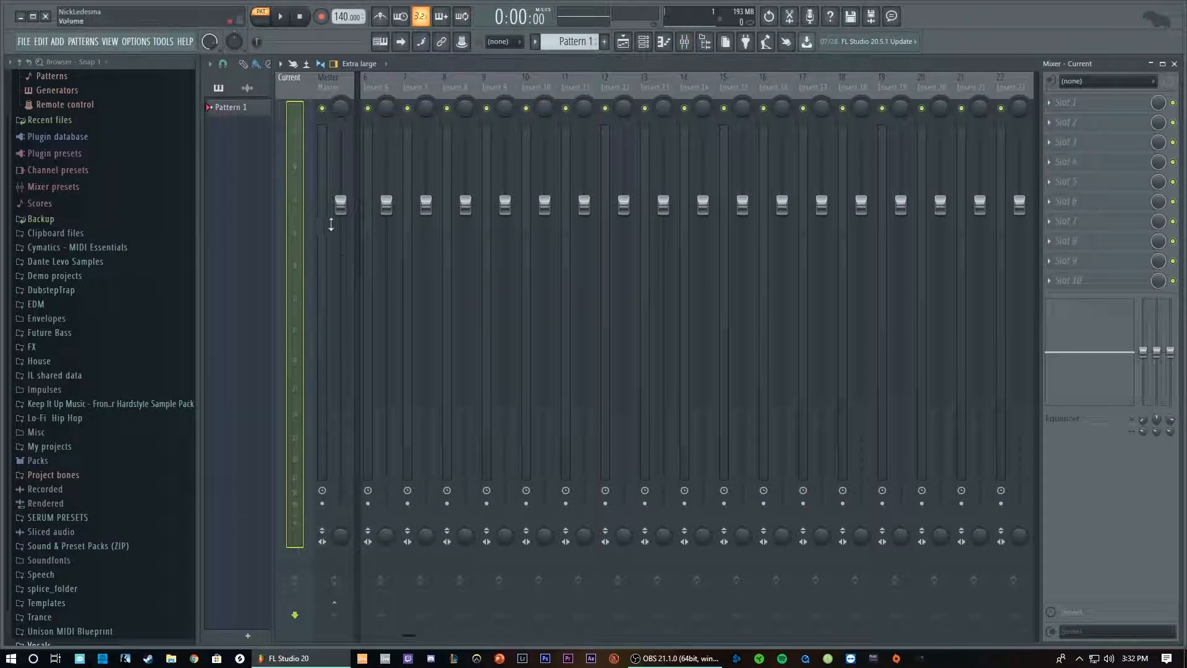
click(326, 176)
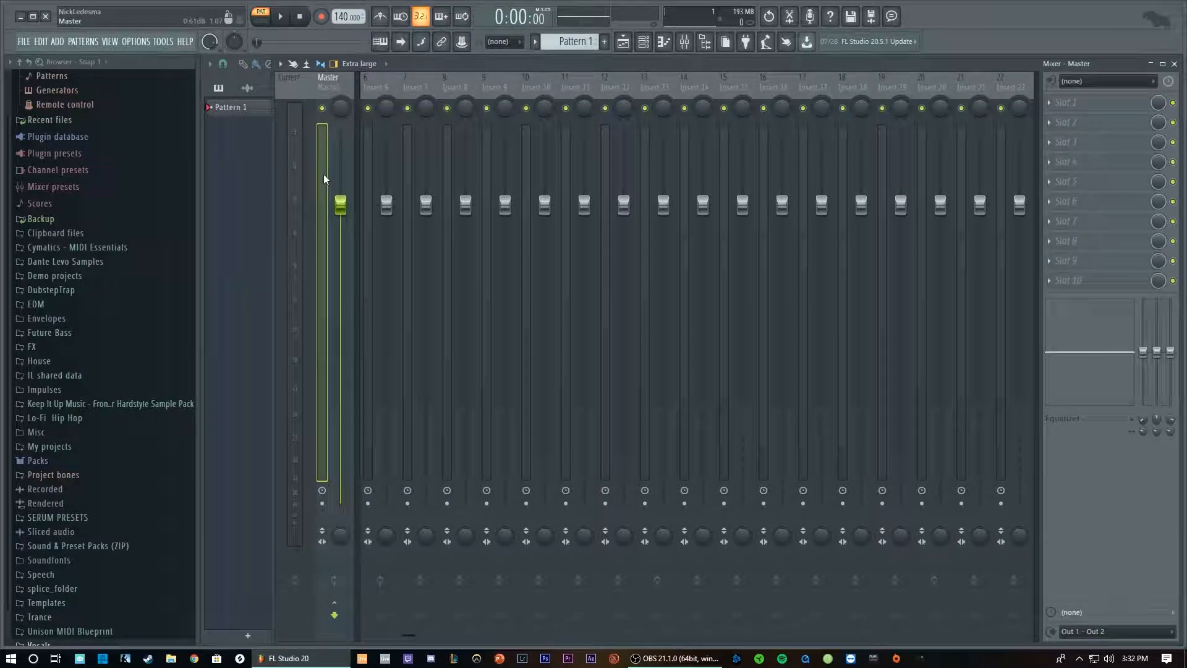
click(1046, 103)
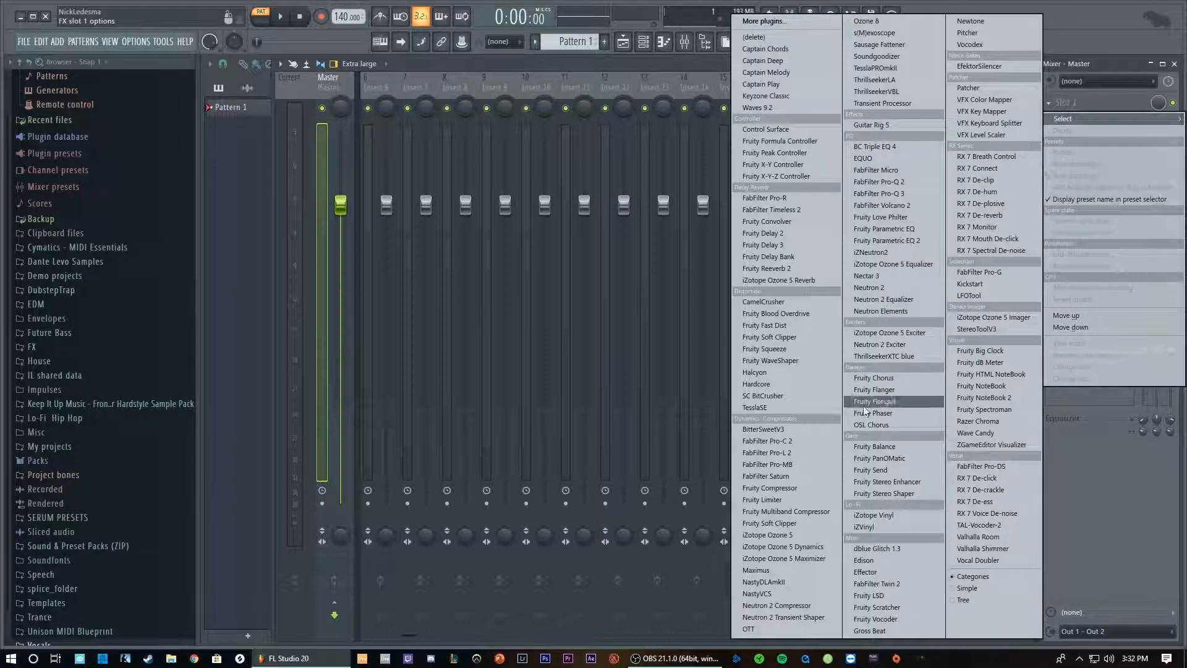
click(799, 500)
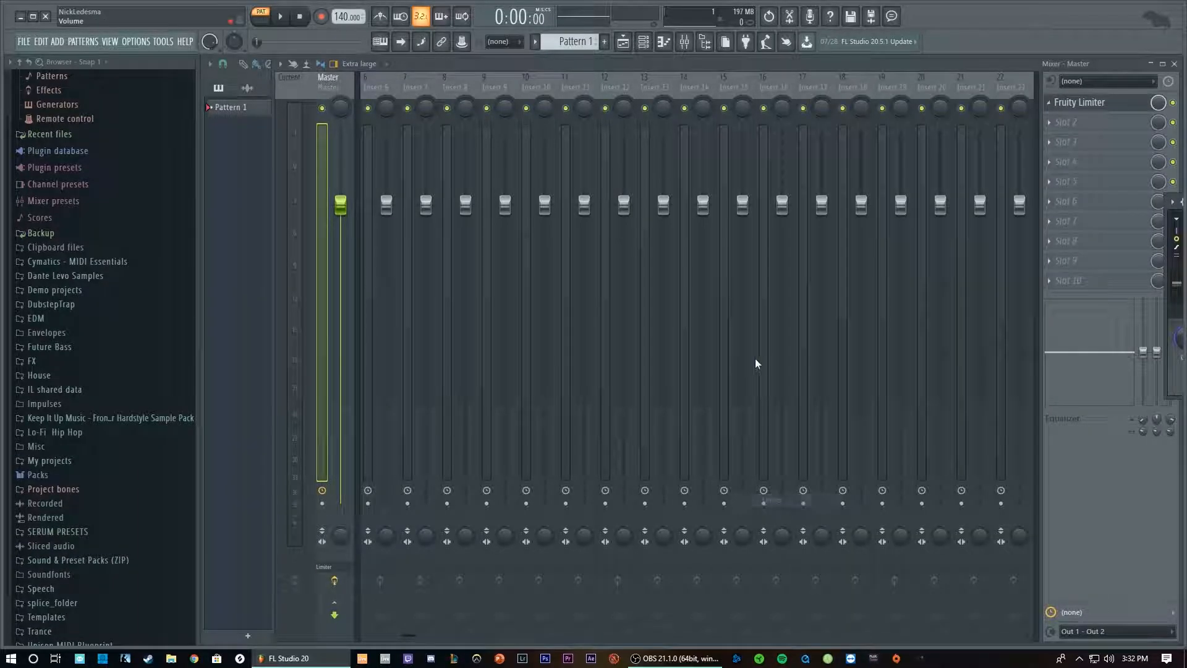
Close the Fruity Limiter window and move the effect down to slot 9 of the Master track.
drag(1167, 228, 1034, 228)
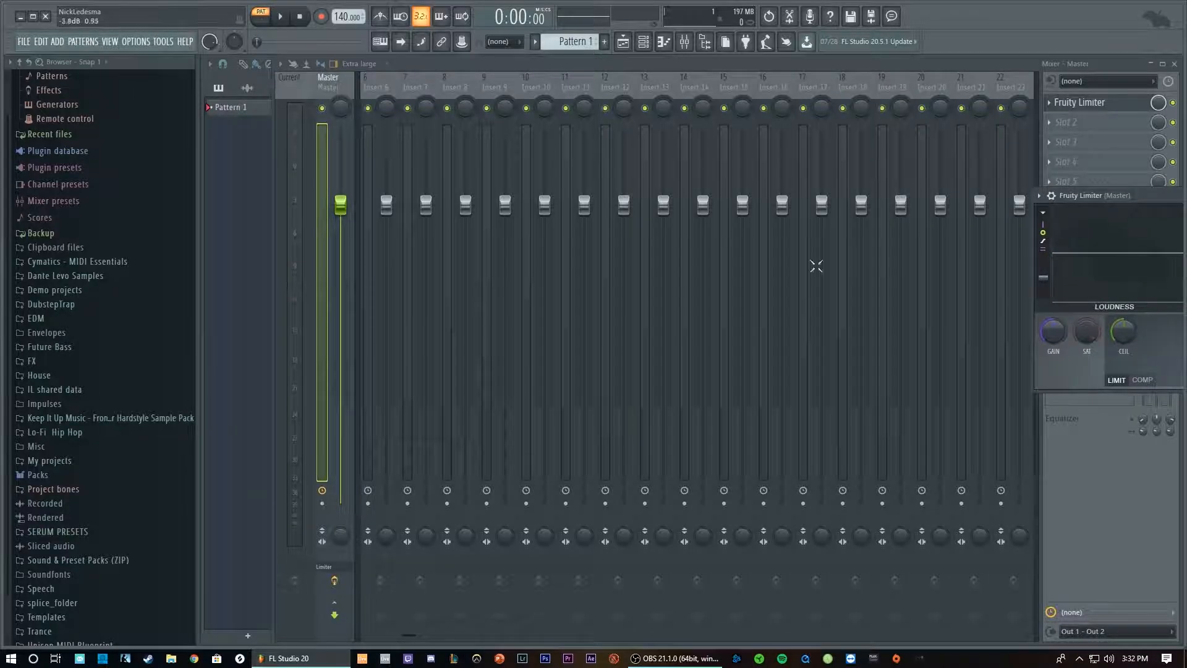
drag(1168, 195, 786, 257)
drag(936, 255, 848, 264)
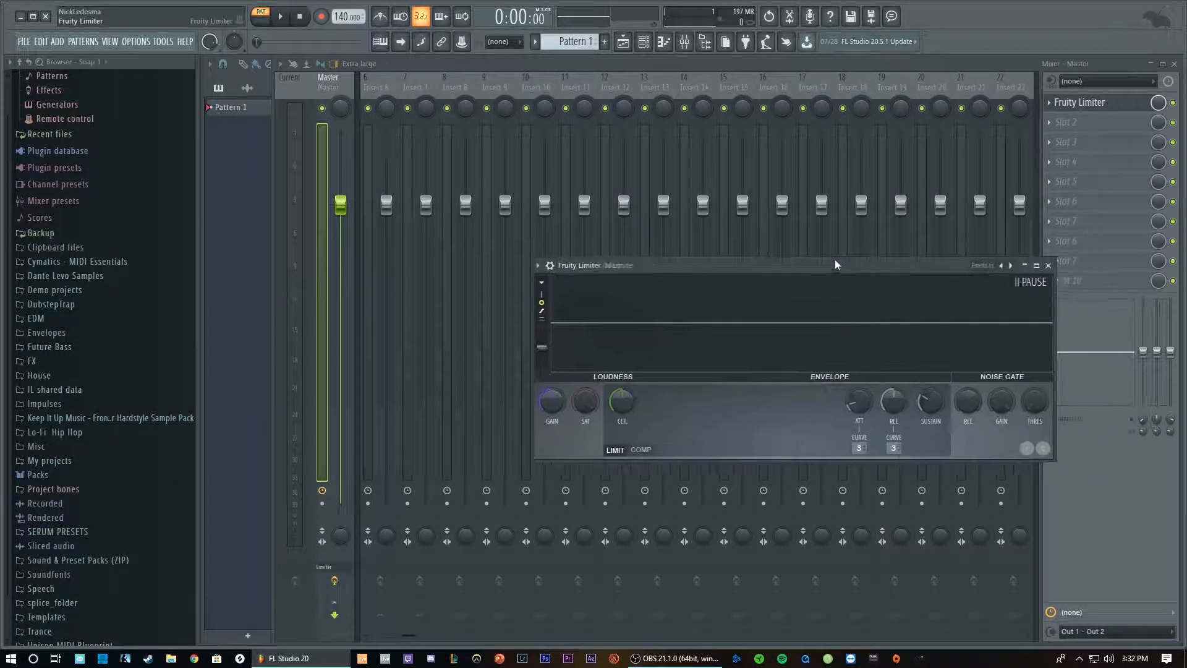
click(1040, 264)
drag(1095, 114, 1085, 266)
Add Fruity dB meter to slot 10 of the Master track and stretch its window to the full height of the mixer.
click(1064, 281)
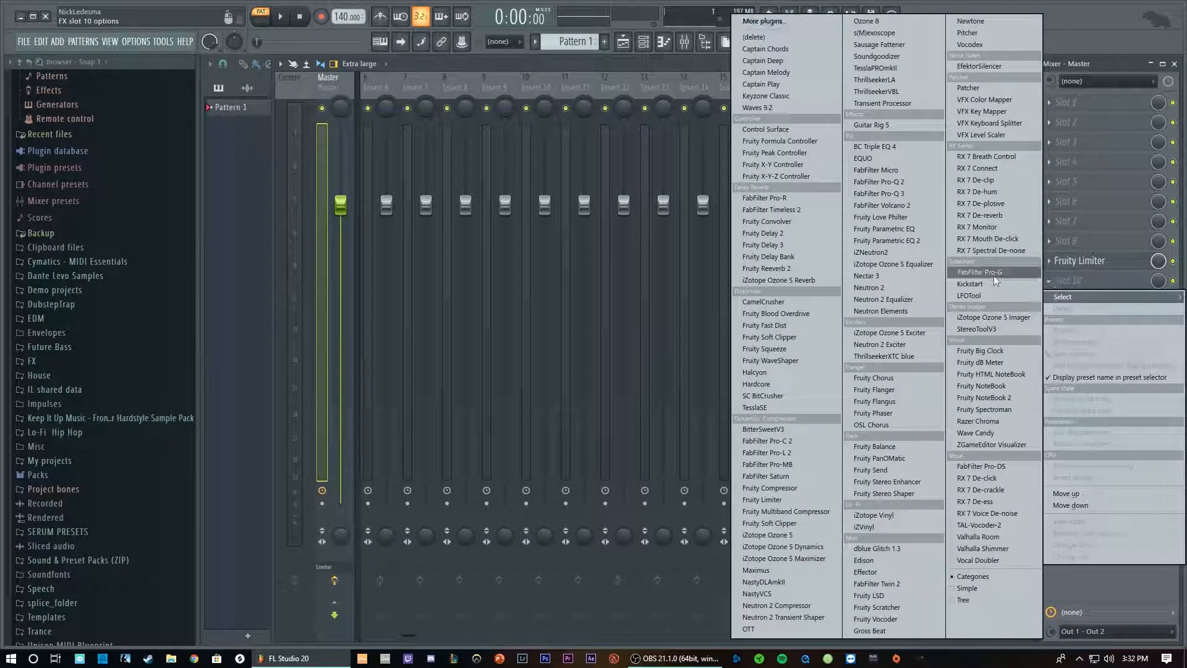
click(980, 363)
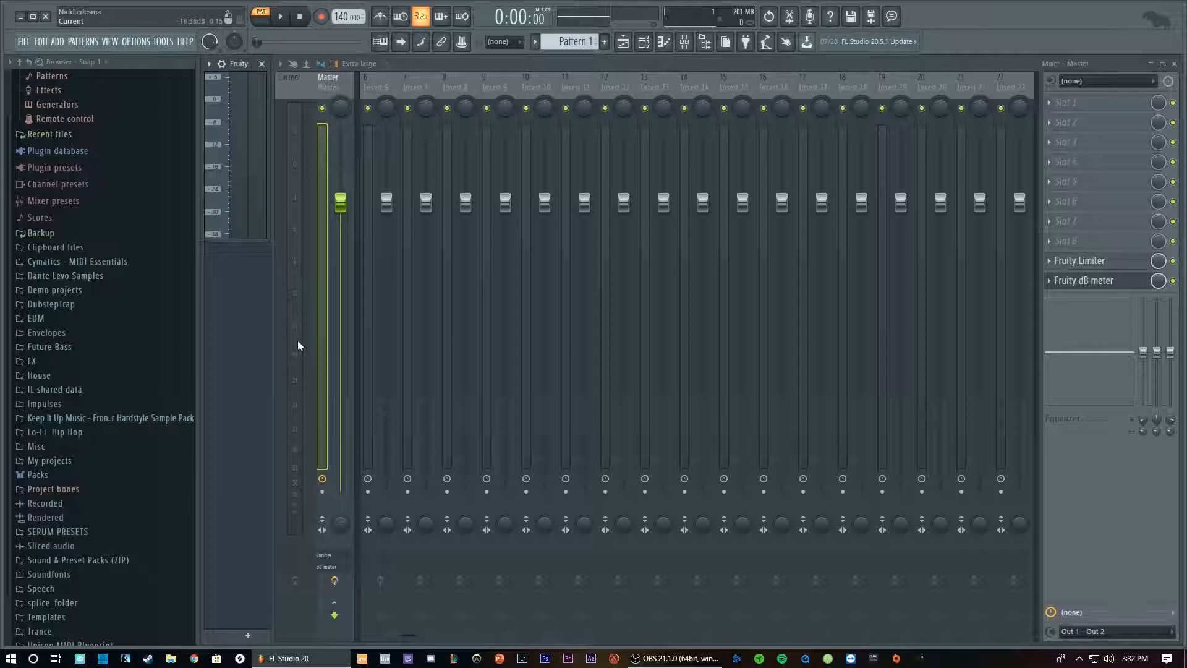
drag(232, 240, 251, 643)
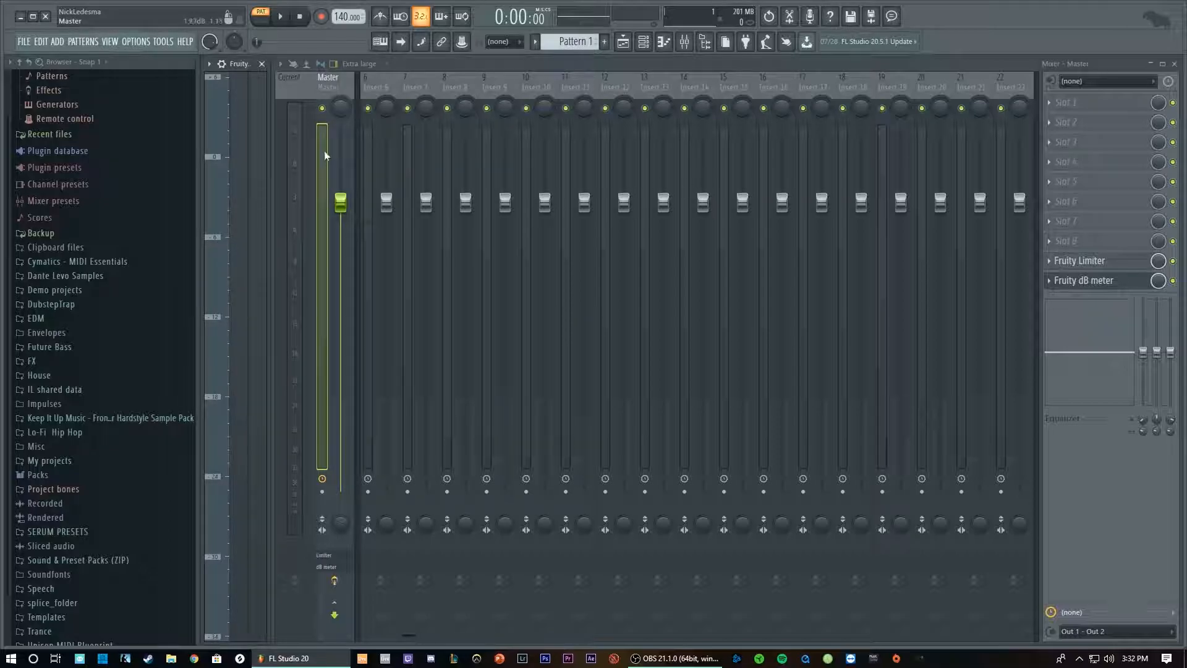
Rename mixer Insert 1 as "Sidechain" and give it a green color.
scroll(420, 559, left, 5)
click(371, 260)
right_click(369, 90)
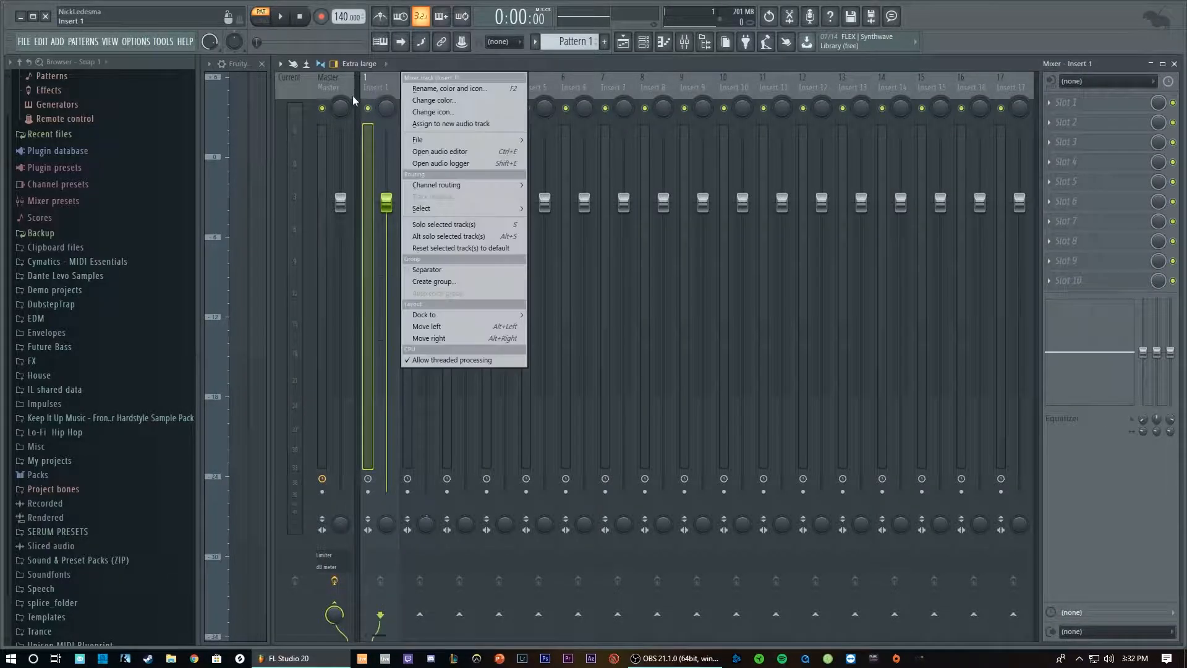
click(450, 88)
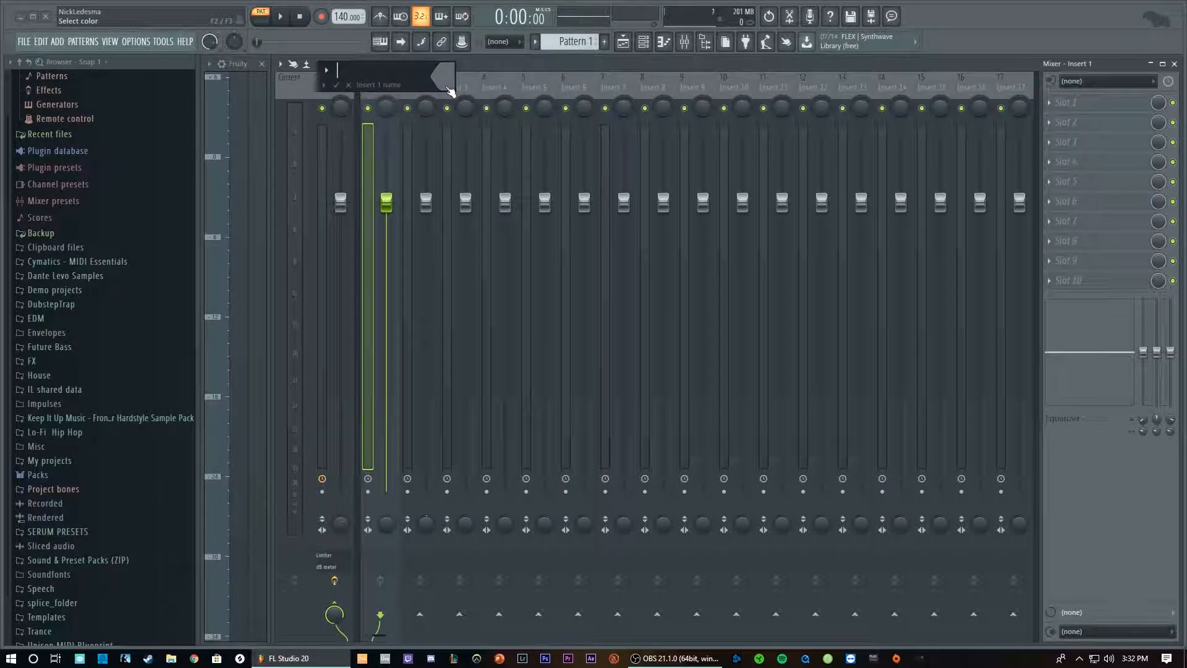
text(Sidechain)
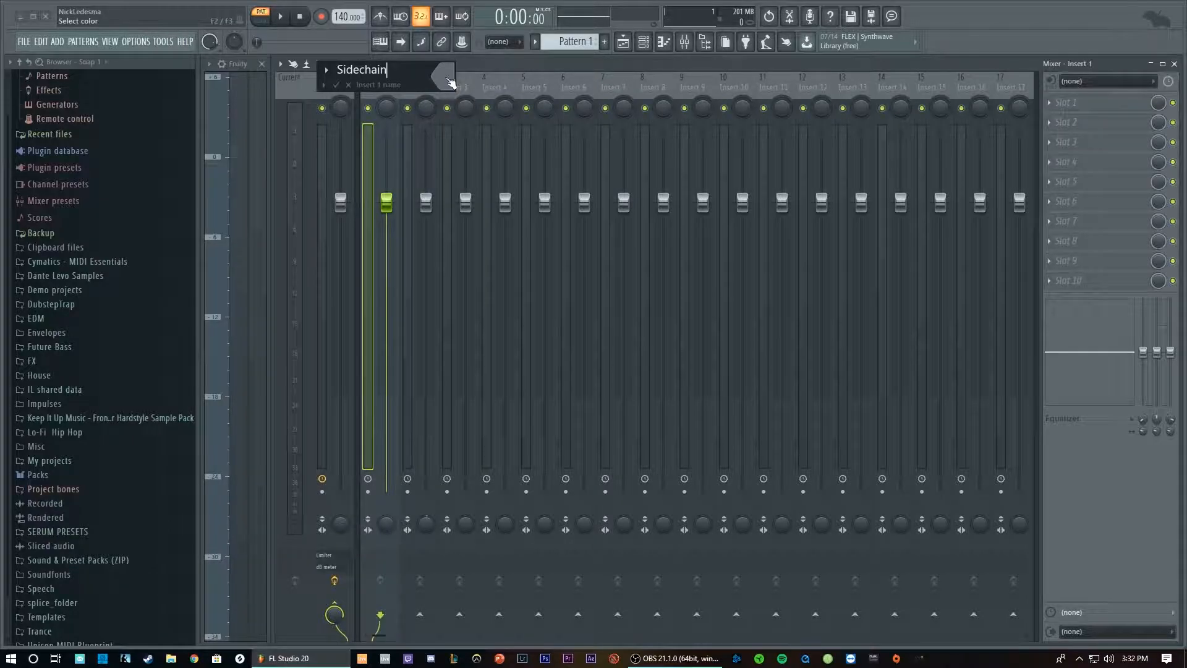
click(448, 79)
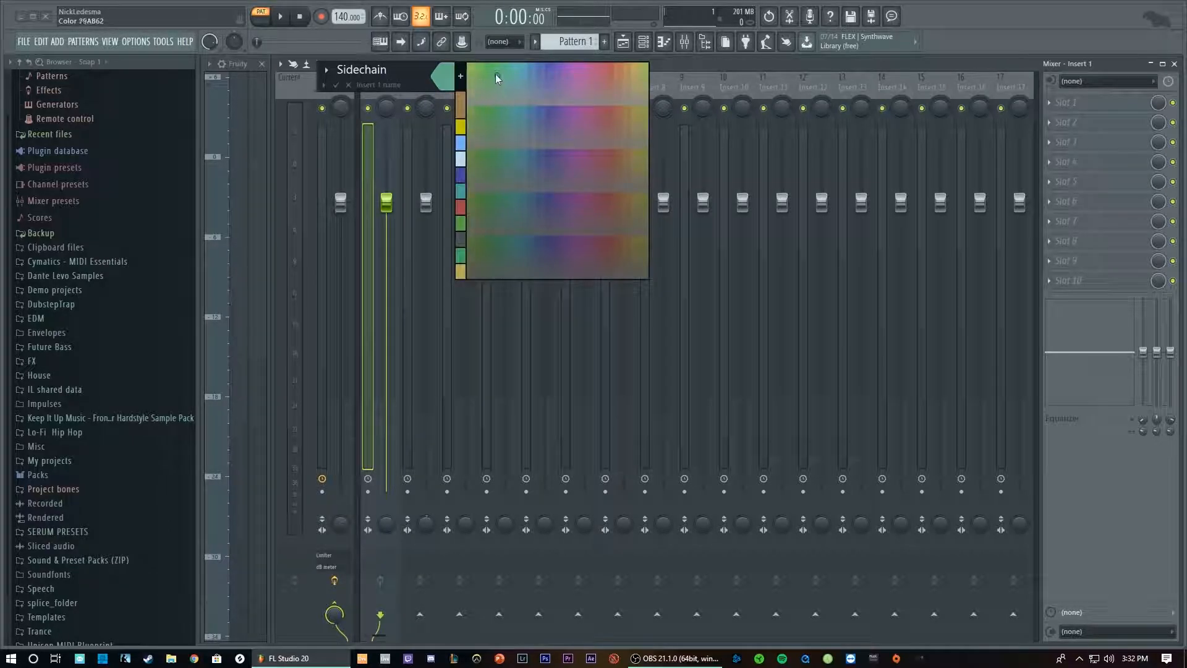
click(461, 256)
key(Return)
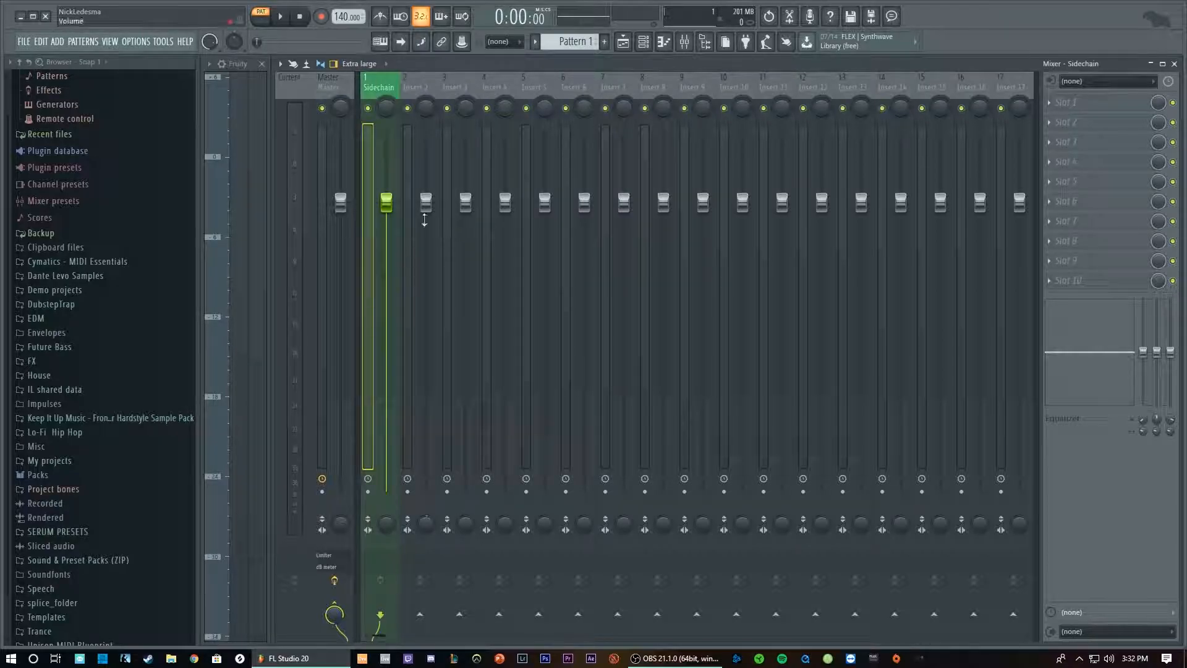
Rename mixer Insert 2 as "Drums" and color it with the recently used red.
right_click(419, 98)
click(470, 89)
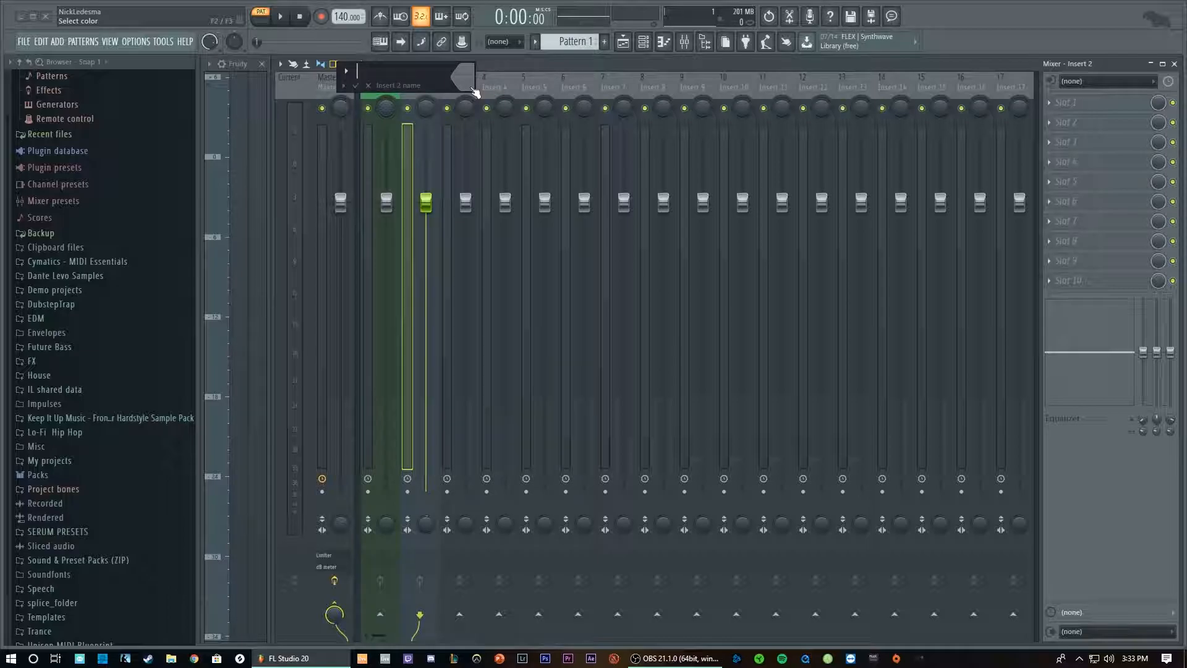
text(Drums)
click(473, 90)
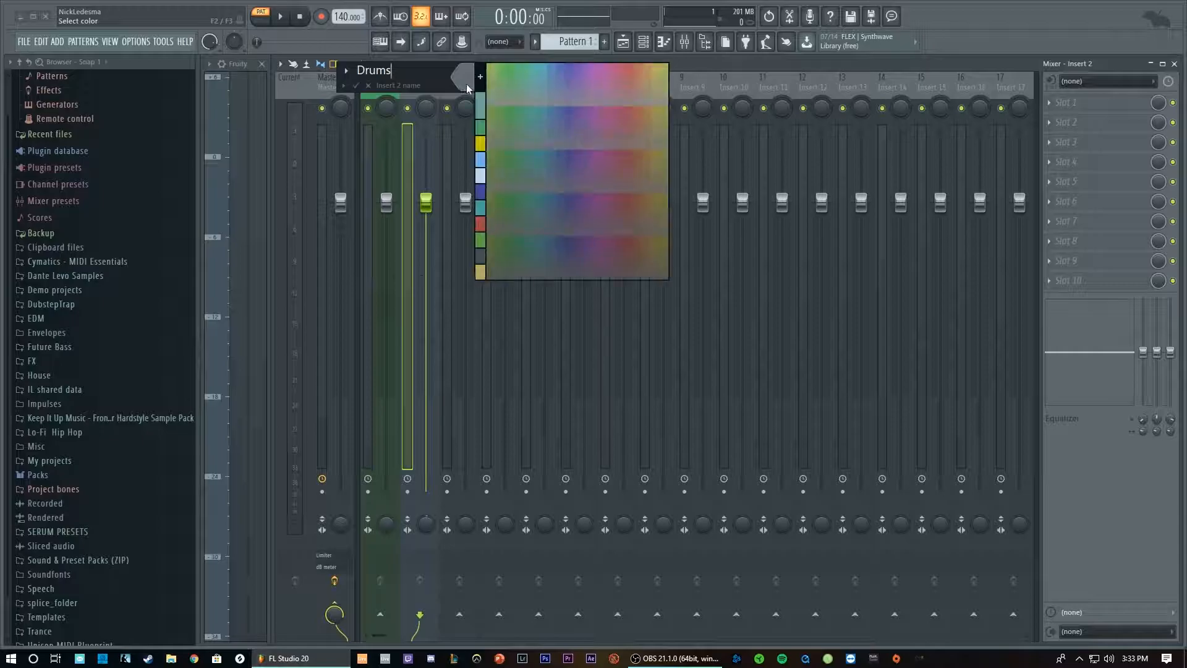
click(484, 223)
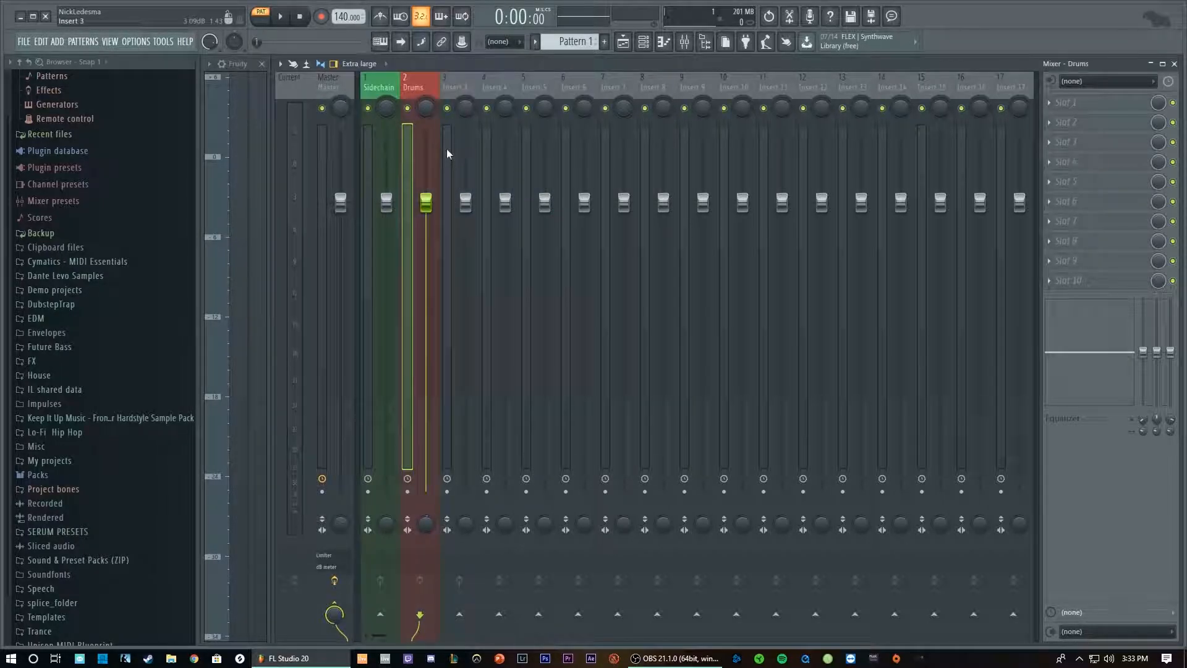
Rename mixer Insert 3 as "Instruments" and color it with the recently used teal.
right_click(471, 78)
click(504, 85)
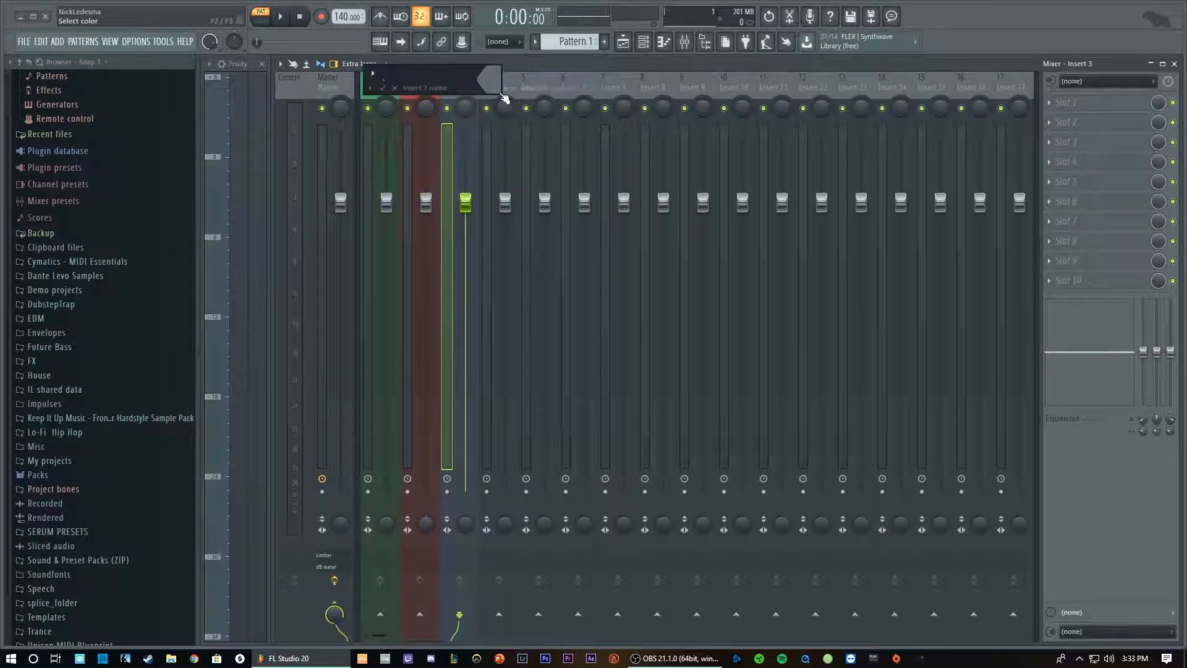
text(Instrume)
click(502, 95)
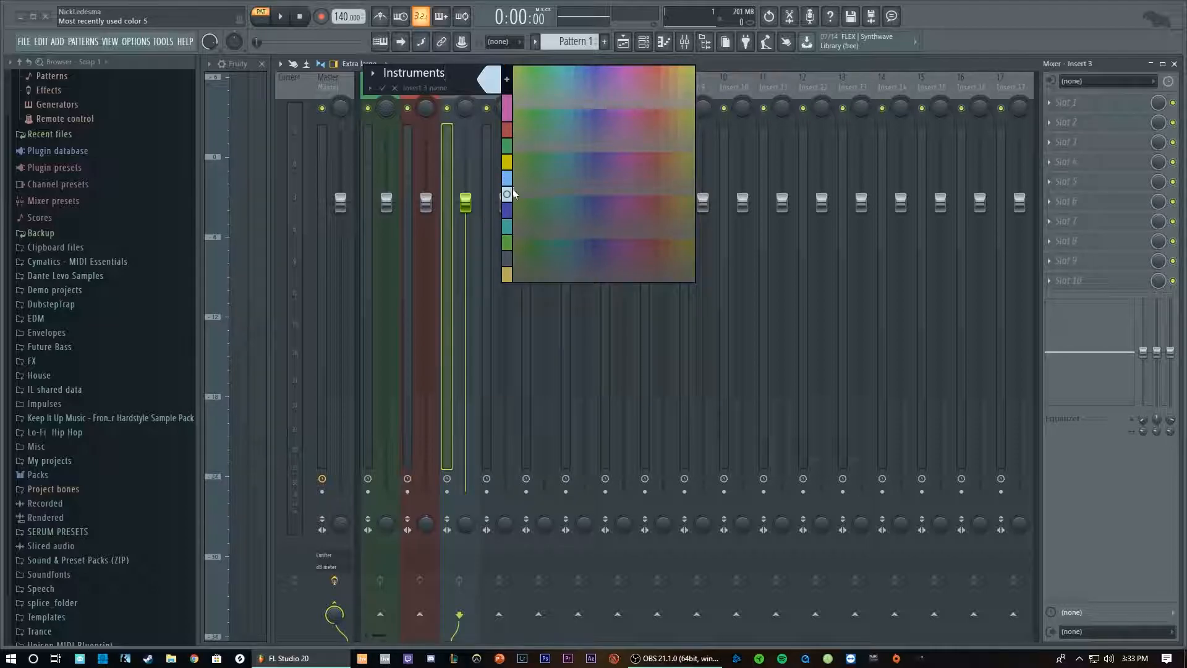
click(509, 227)
key(Return)
Rename mixer Insert 4 as "Bass" and give it a blue-violet color.
click(499, 87)
right_click(498, 87)
click(526, 90)
text(Bass)
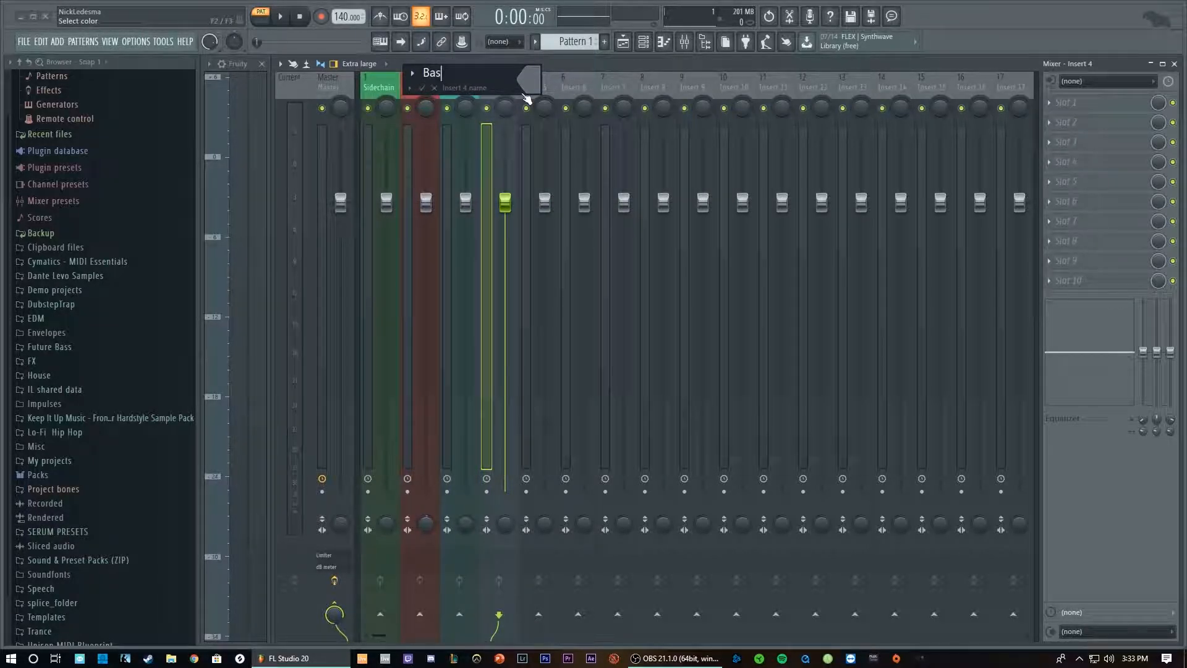
click(527, 96)
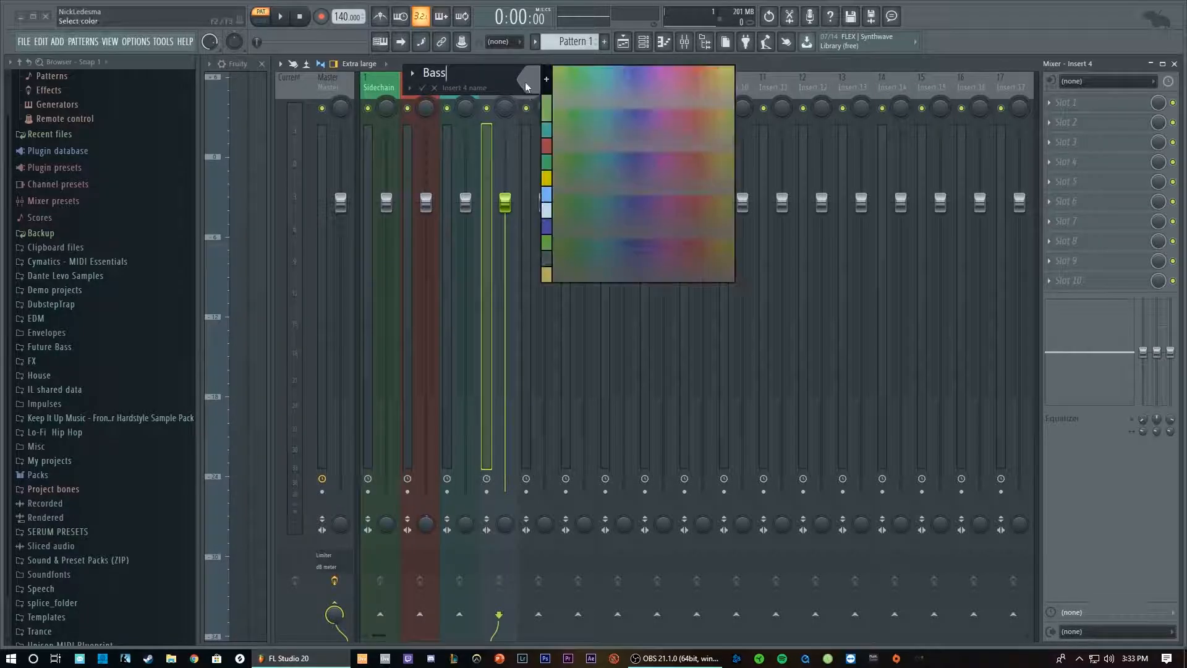
click(637, 69)
key(Return)
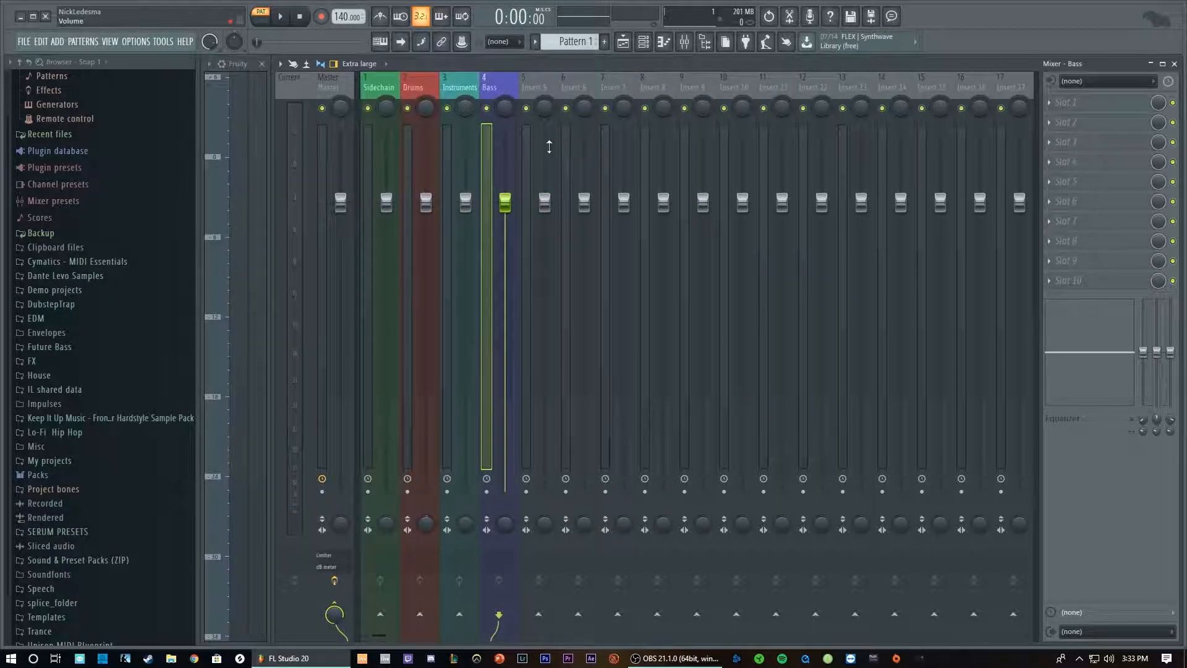
Rename mixer Insert 5 as "Vocals" and color it with the recently used pale blue.
right_click(536, 82)
click(556, 87)
text(Vocals)
click(592, 80)
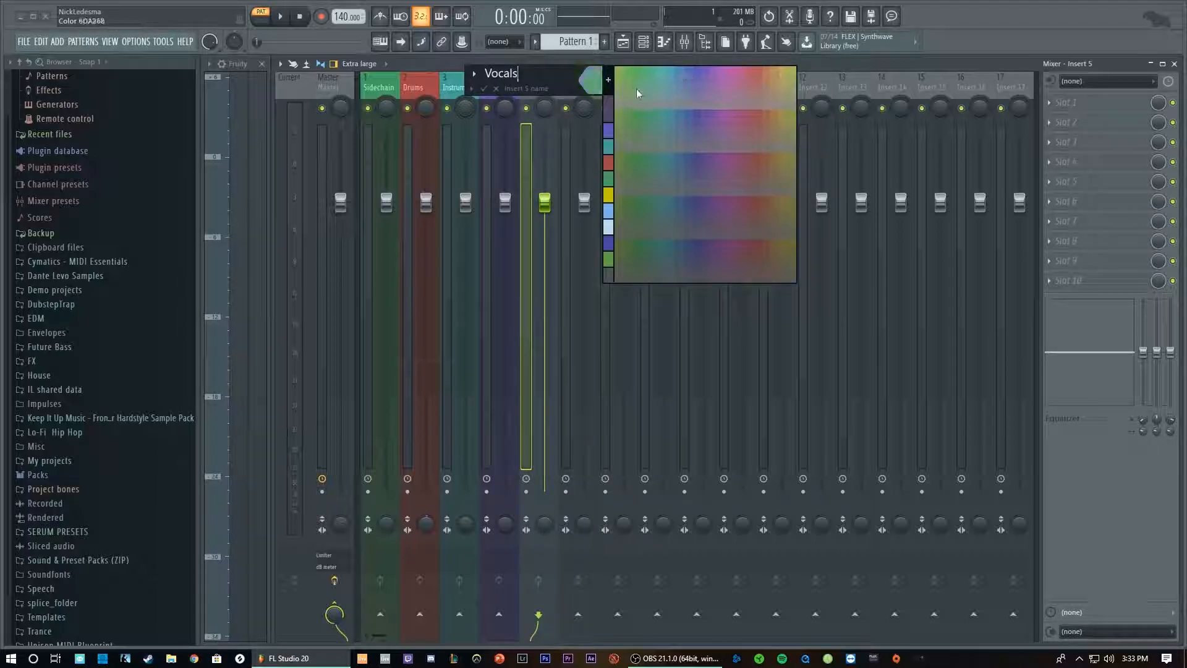
click(609, 228)
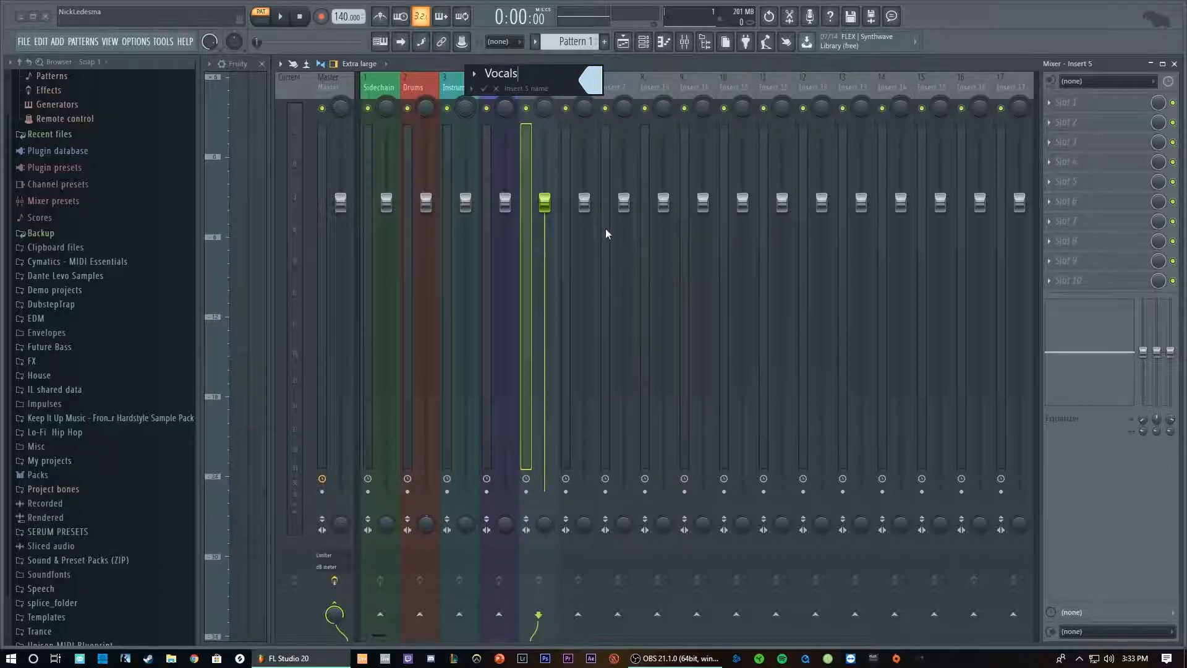
key(Return)
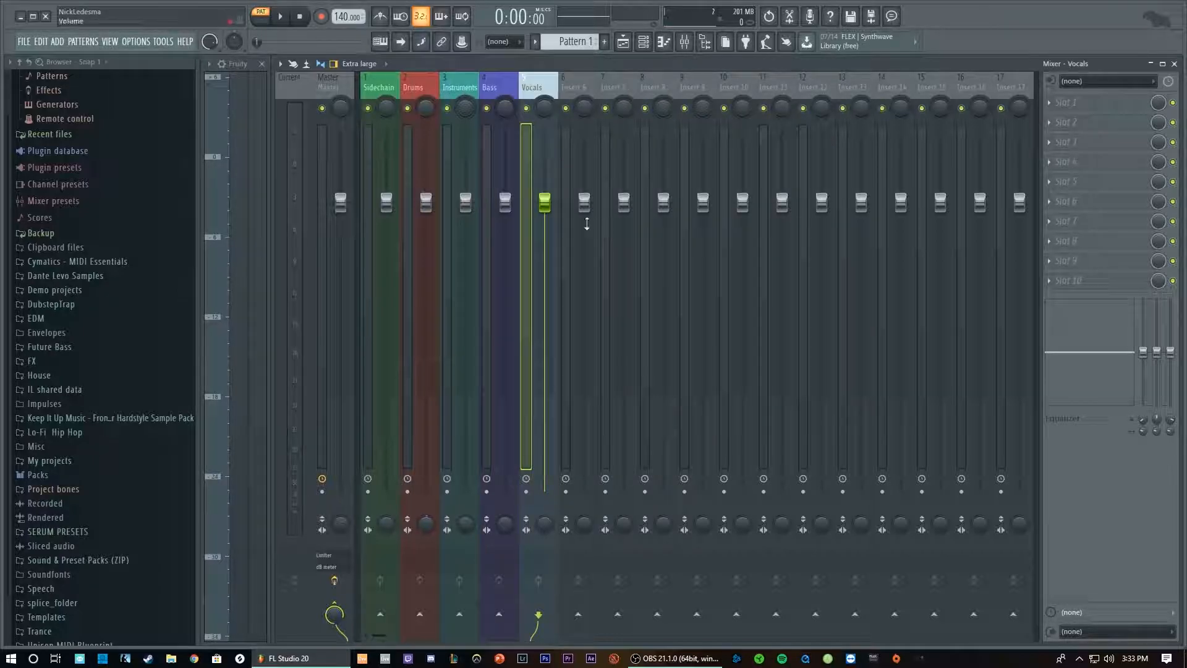
Rename mixer Insert 6 as "SFX" and color it with the recently used yellow.
right_click(581, 92)
click(621, 90)
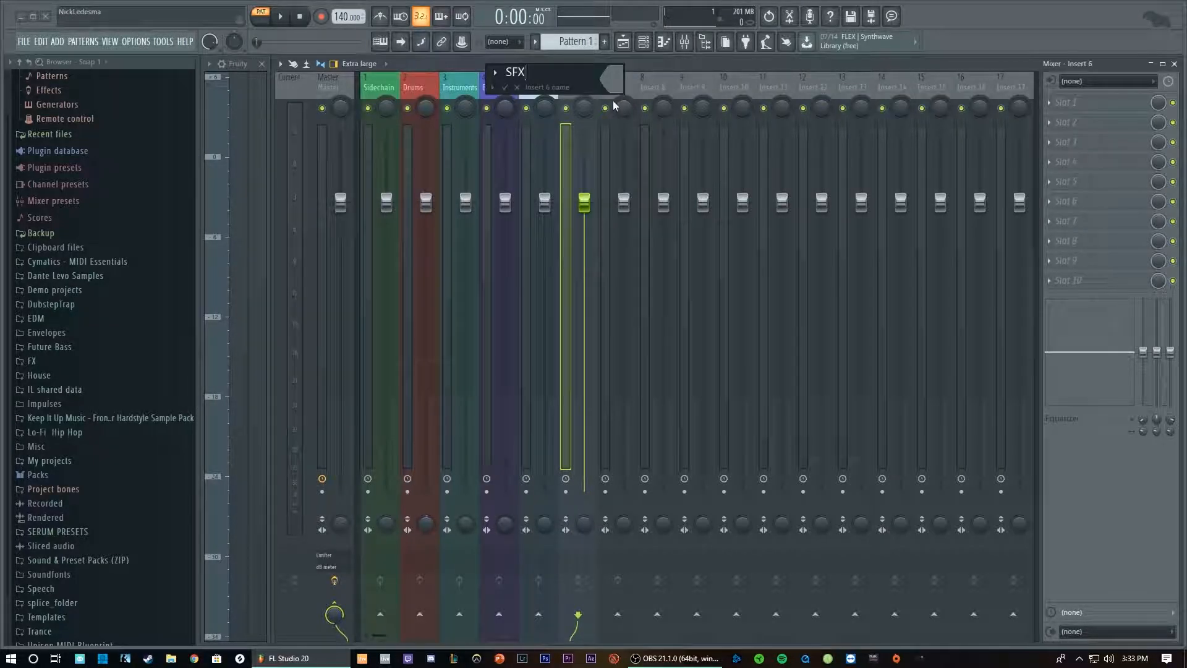
click(614, 80)
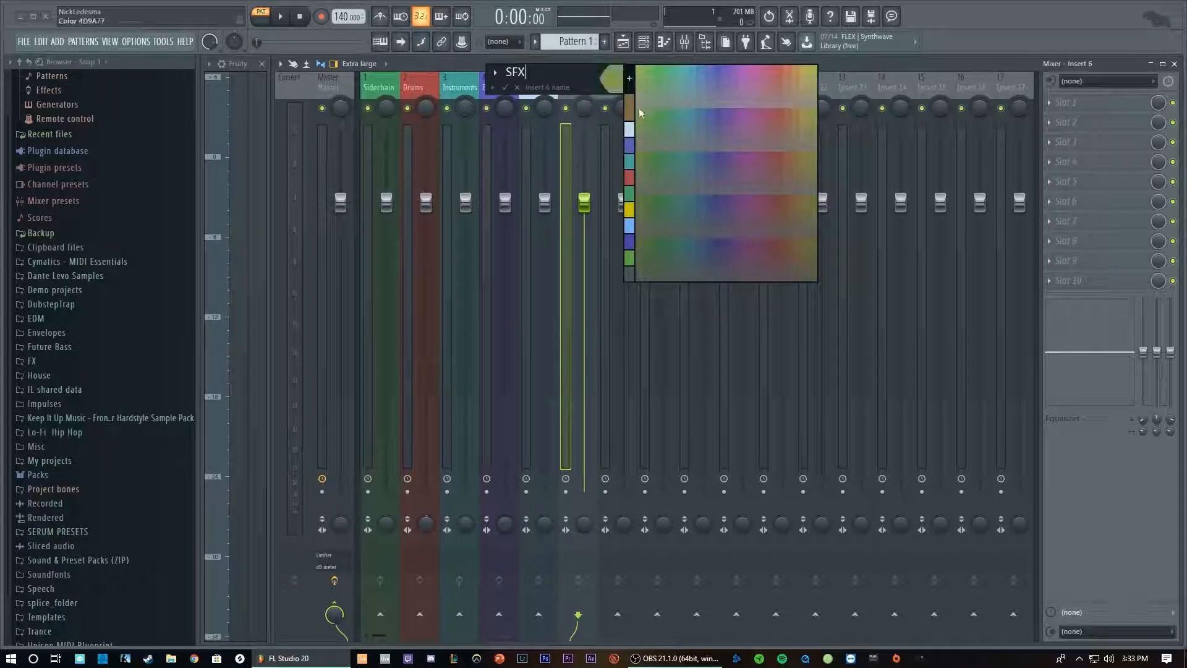
click(629, 107)
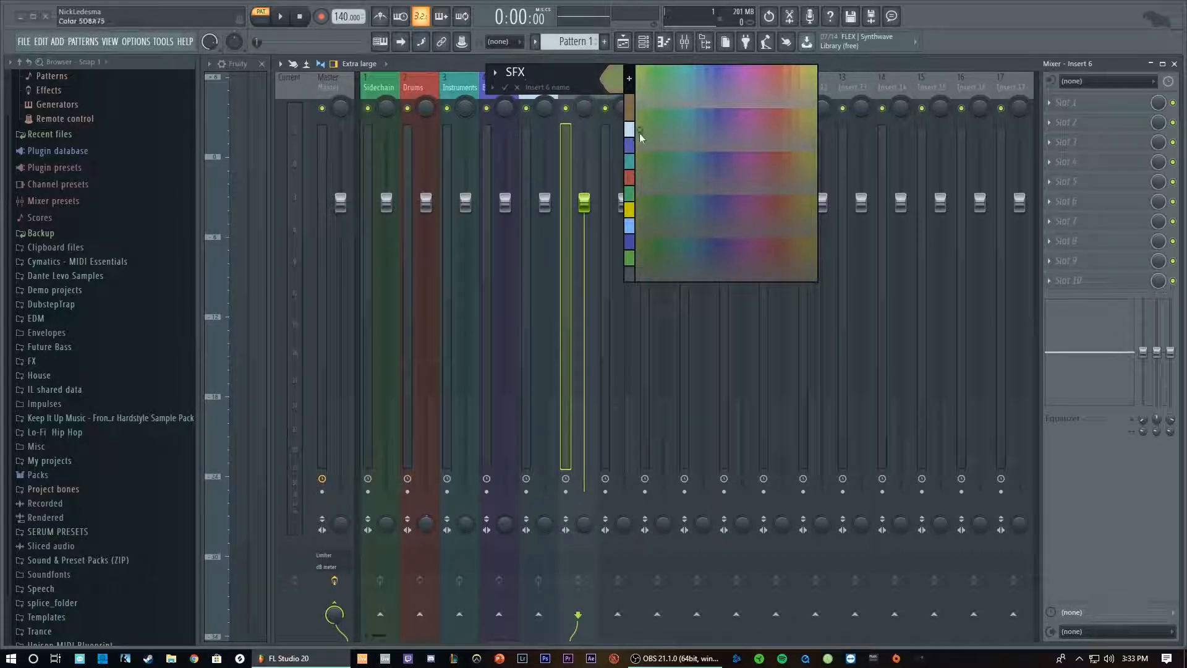
click(630, 229)
click(613, 77)
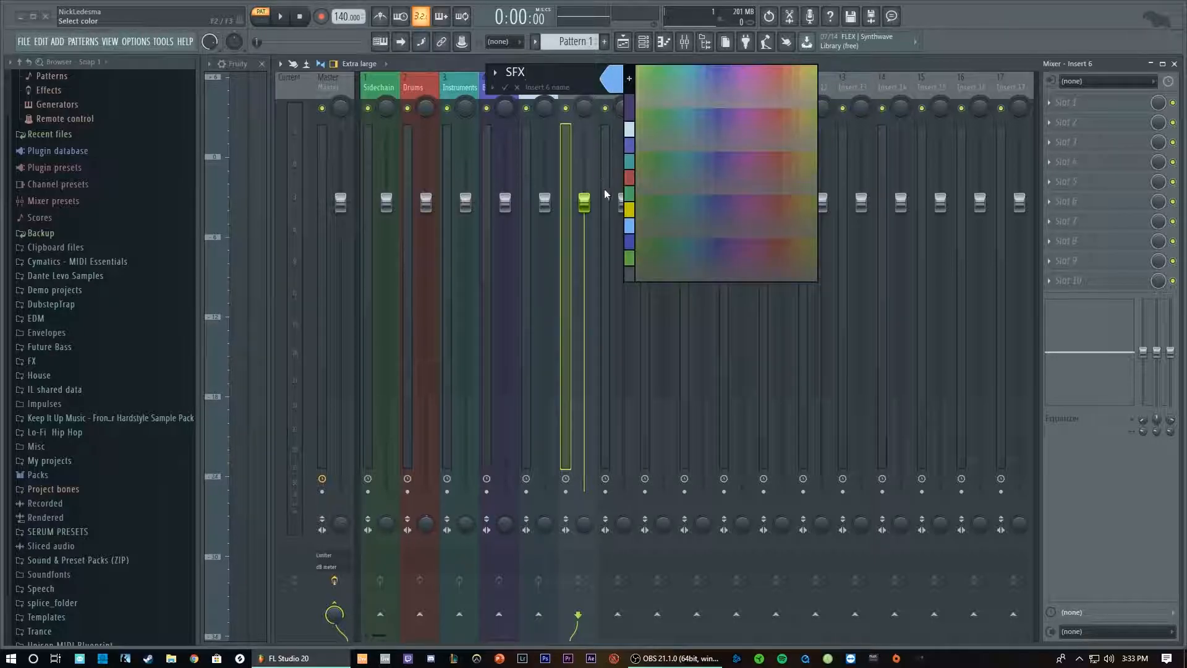
click(623, 223)
key(Return)
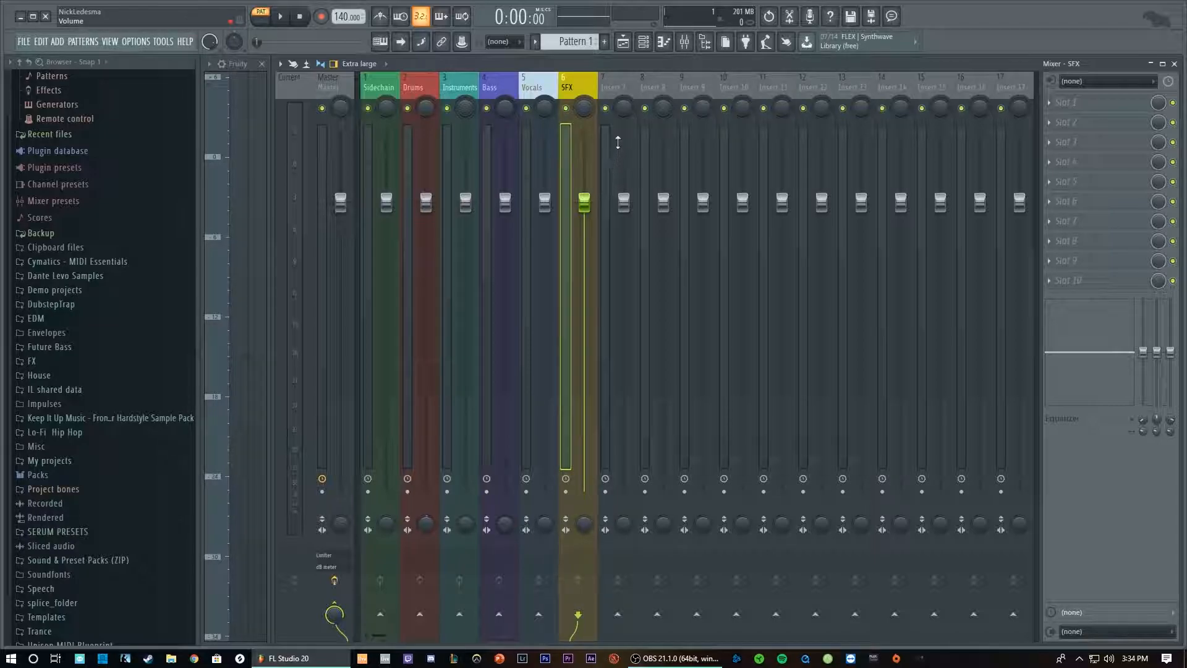
Rename mixer Insert 7 as "Top Melody" and give it a teal color.
right_click(634, 73)
click(666, 85)
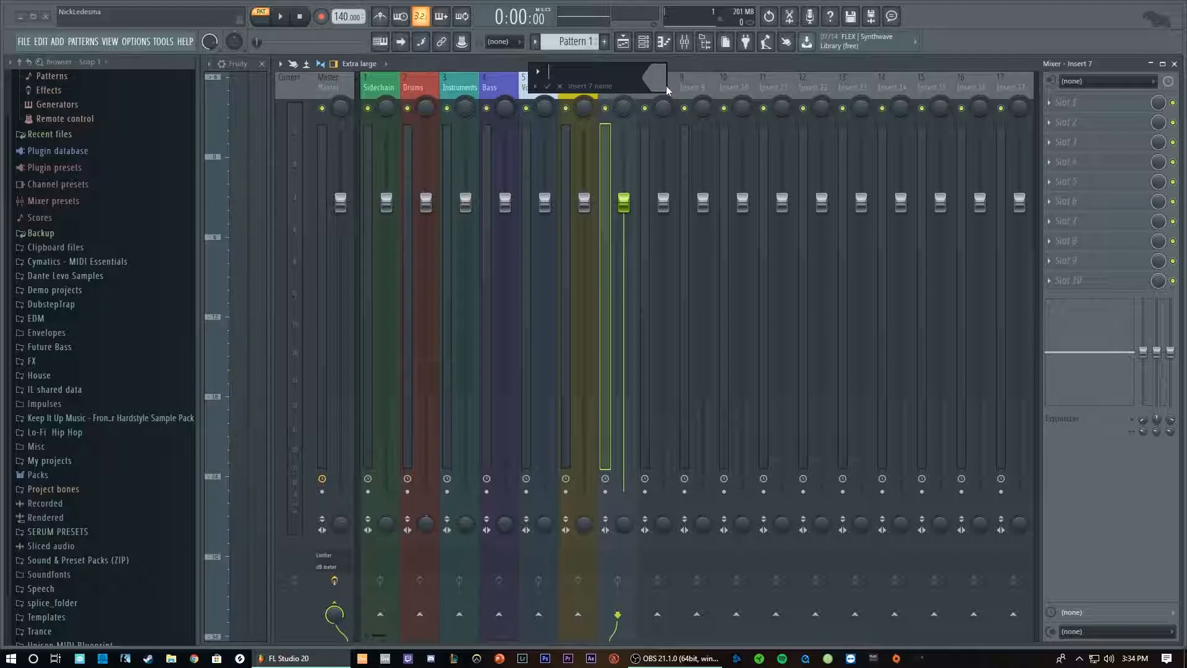
text(Top Melody)
click(659, 77)
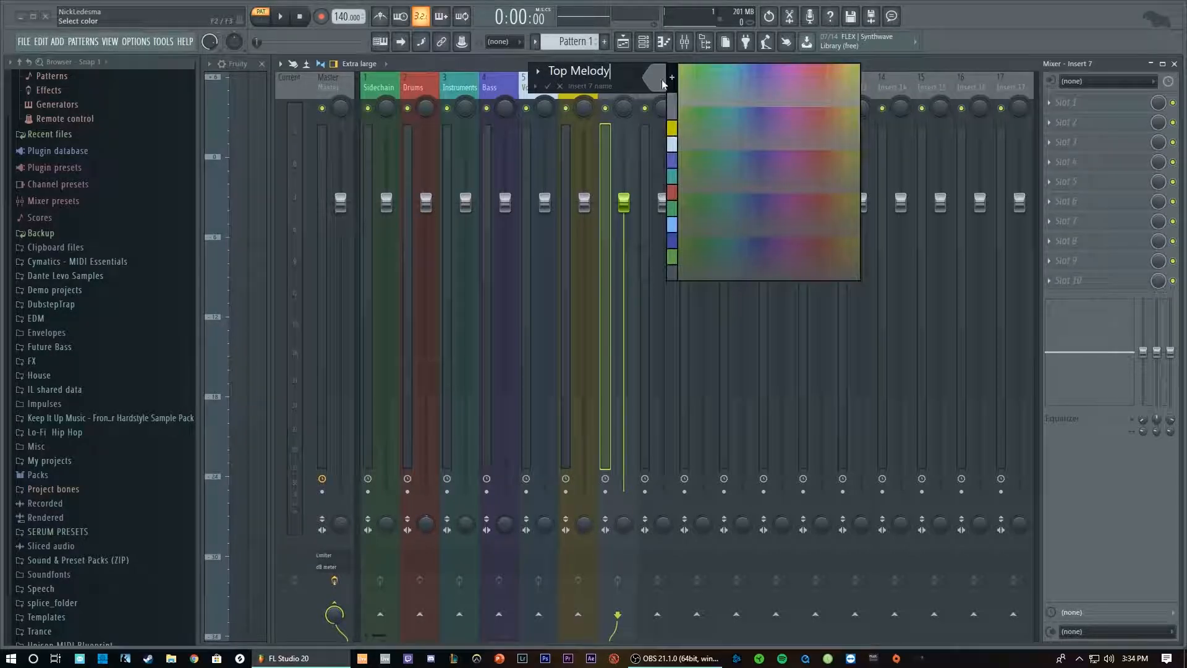
click(728, 80)
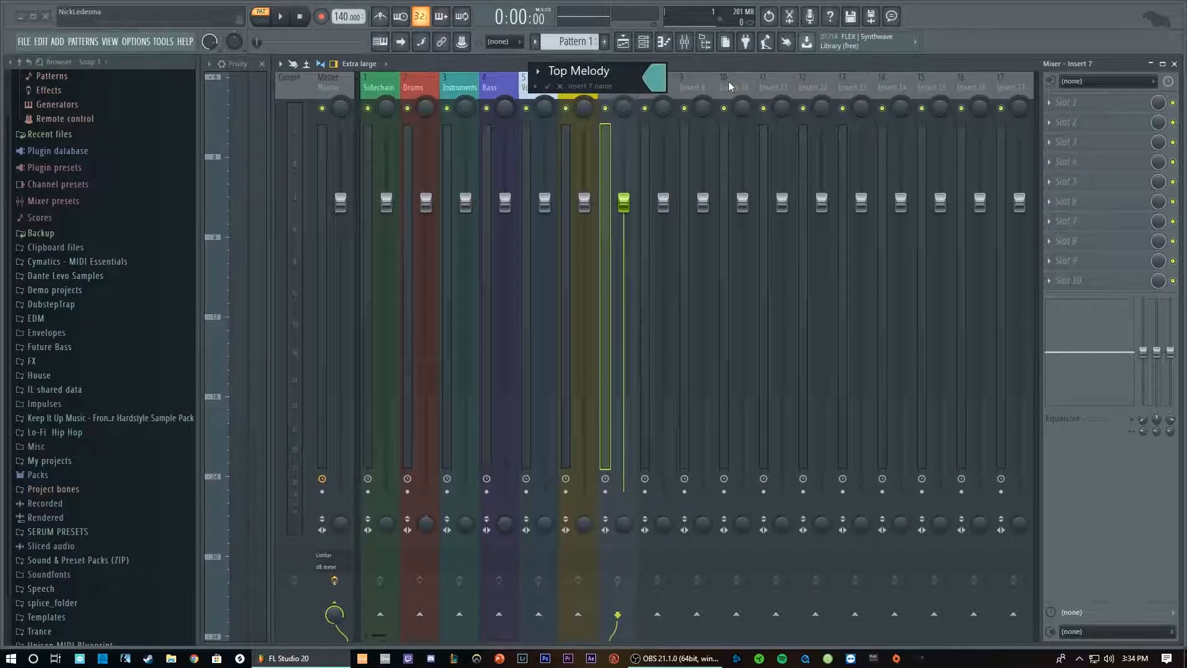
key(Return)
Rename mixer Insert 8 as "Leads" and give it a teal color close to the Top Melody track's.
right_click(657, 92)
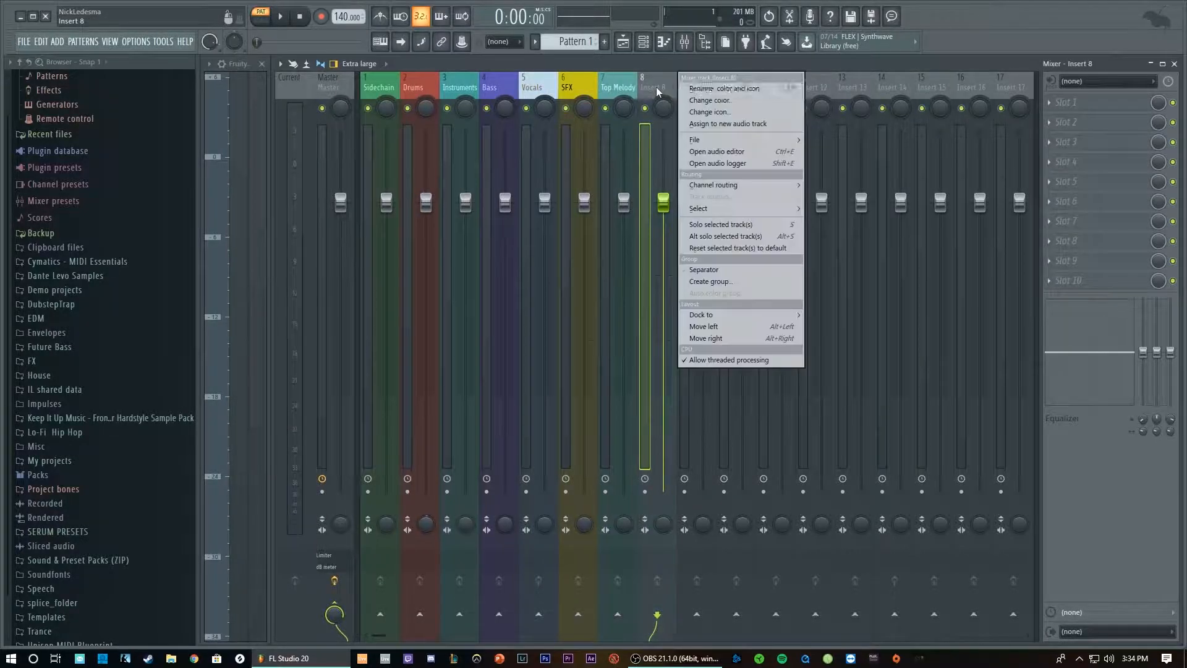
click(717, 88)
click(712, 76)
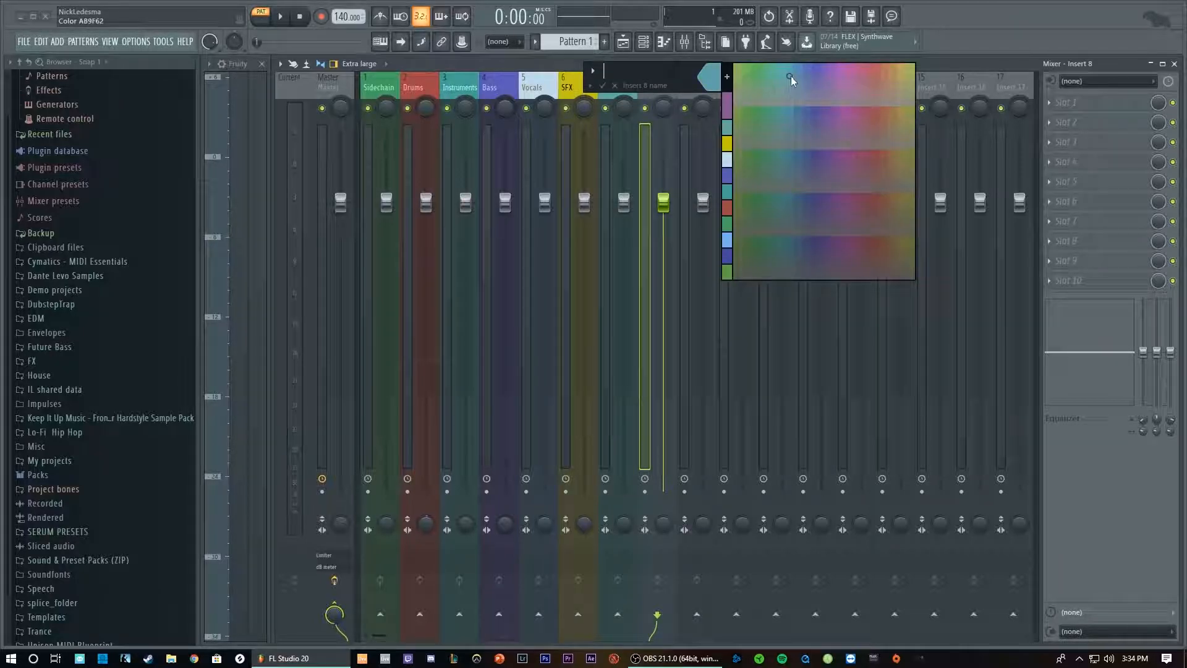
click(780, 76)
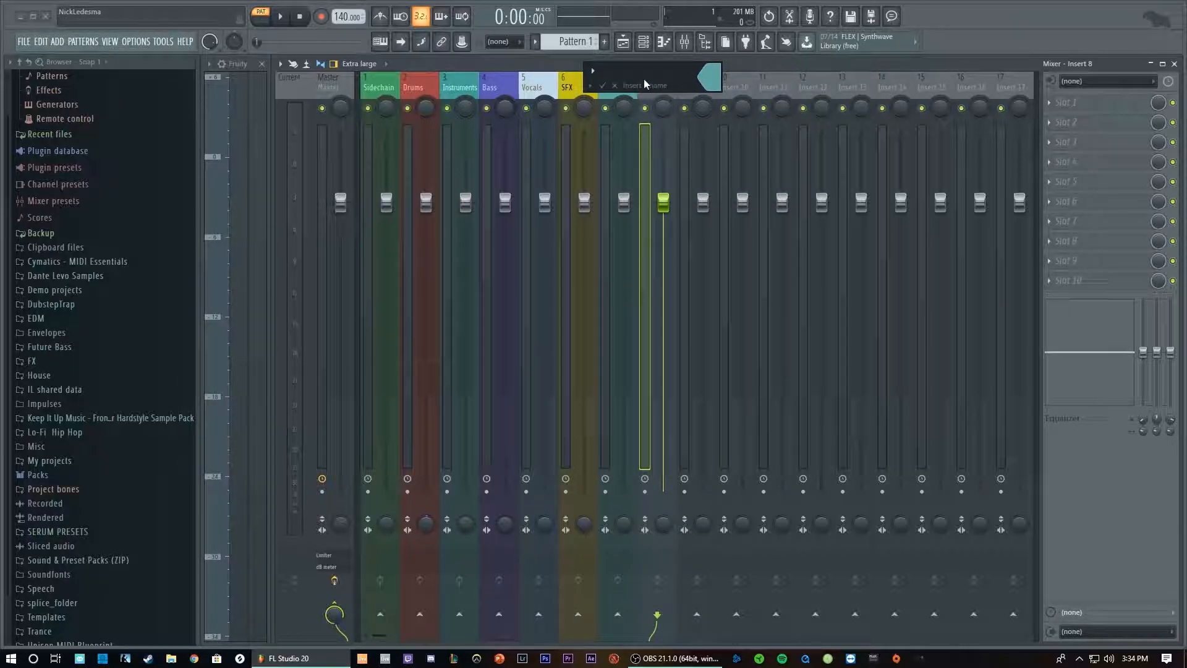
text(Lead)
key(Return)
Rename mixer Insert 9 as "Main Bass" and give it a blue-violet color.
click(684, 91)
right_click(718, 90)
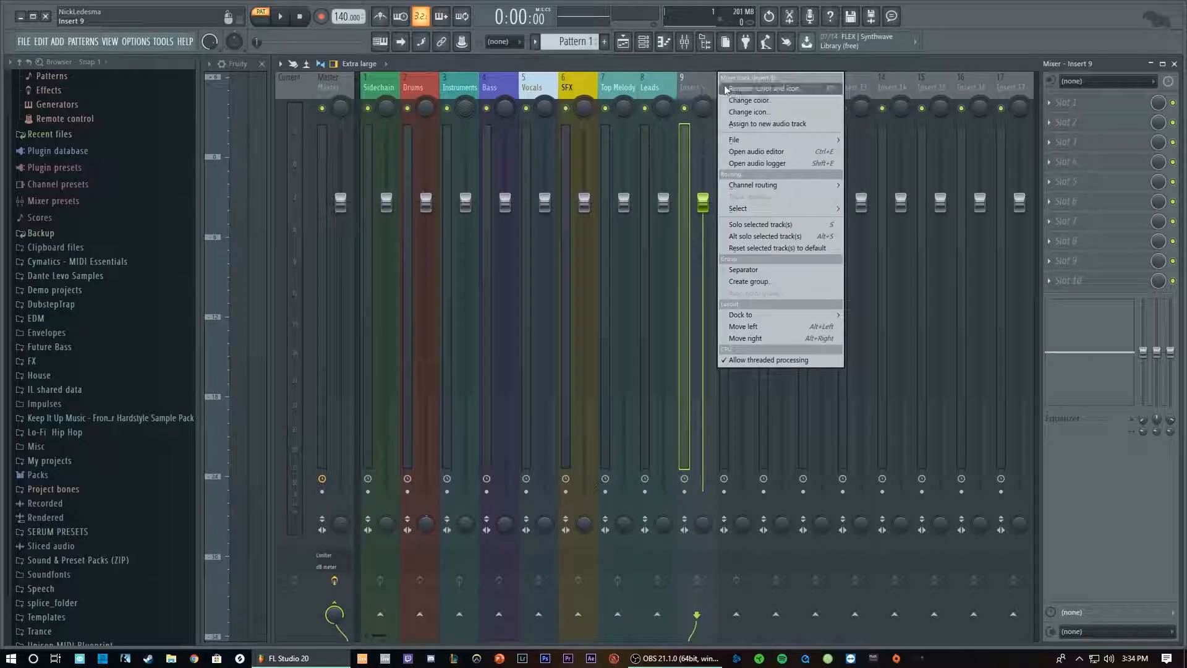
click(723, 88)
text(Bass)
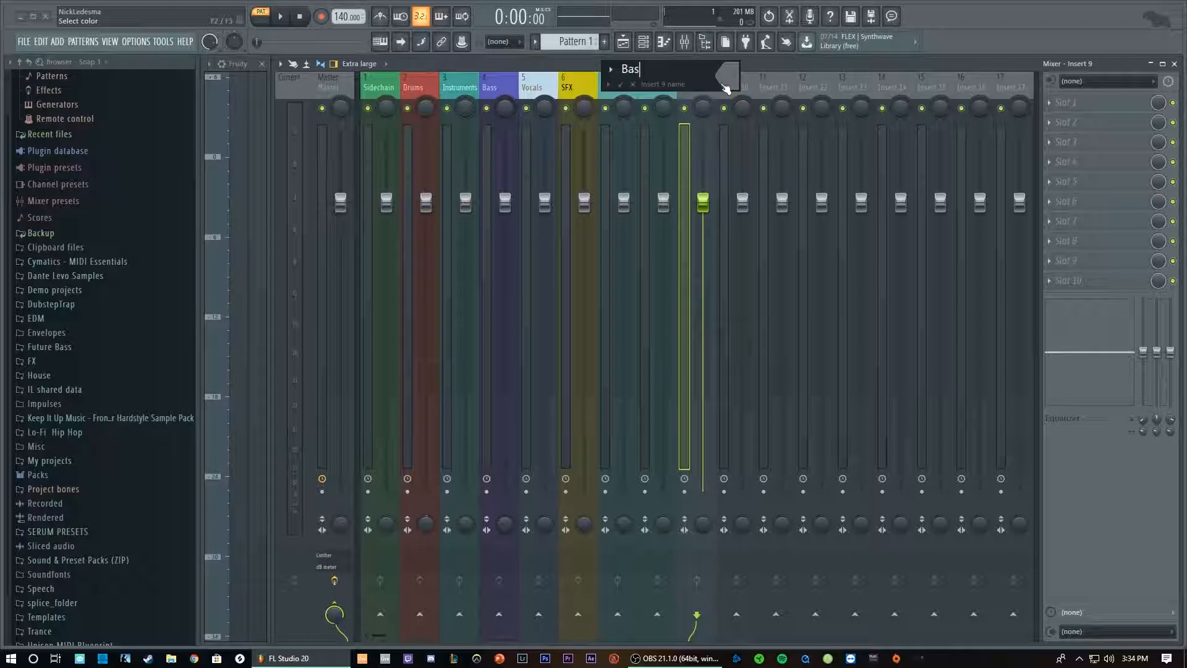
text(Main)
click(727, 78)
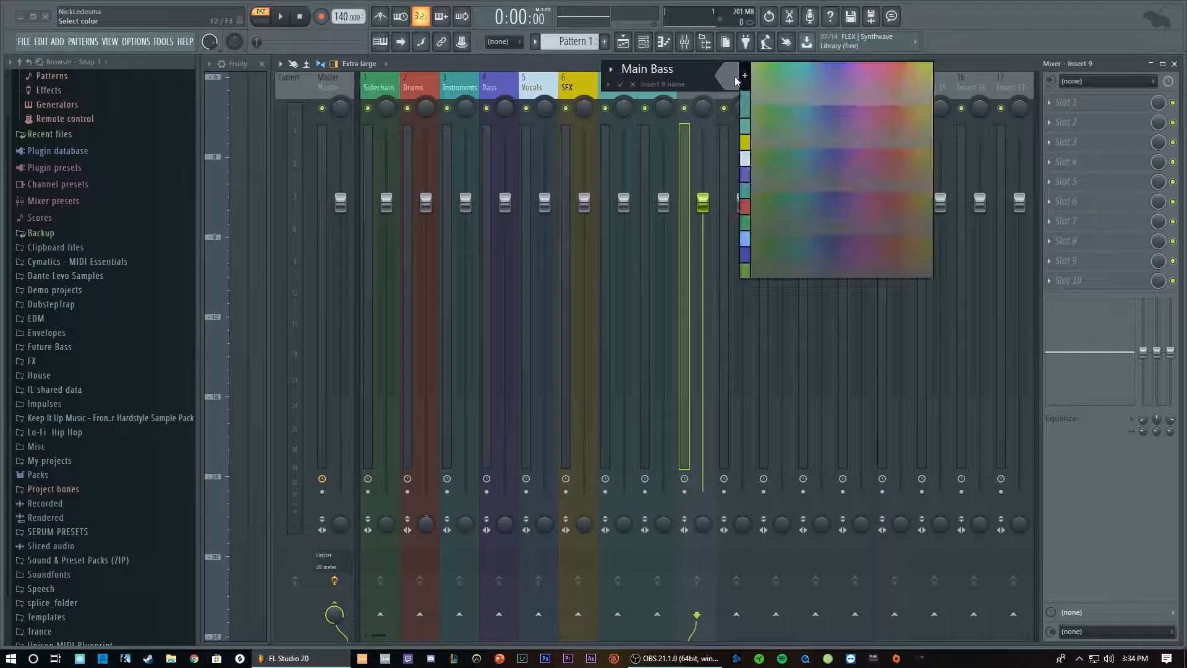
click(833, 75)
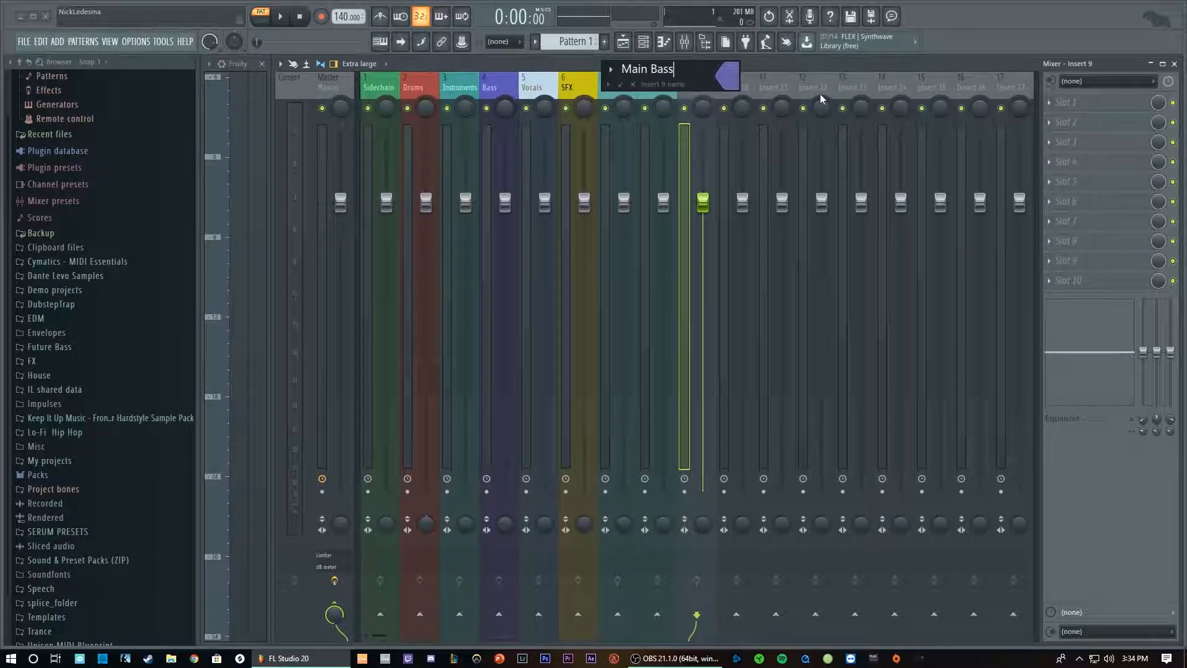
key(Return)
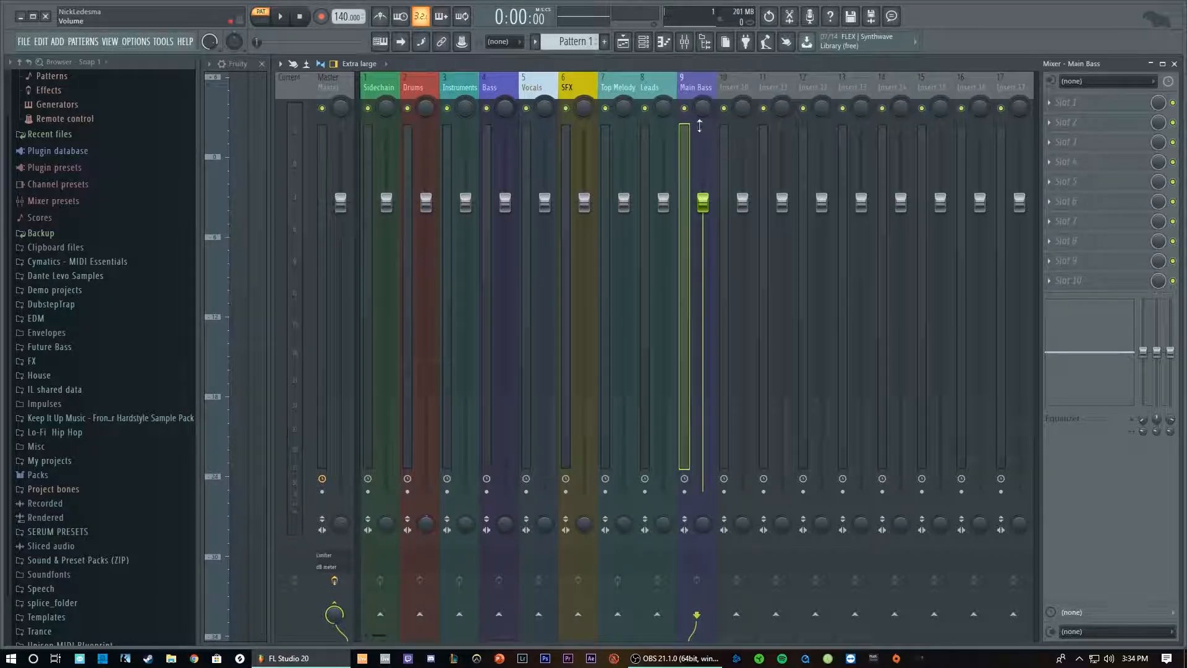
right_click(731, 88)
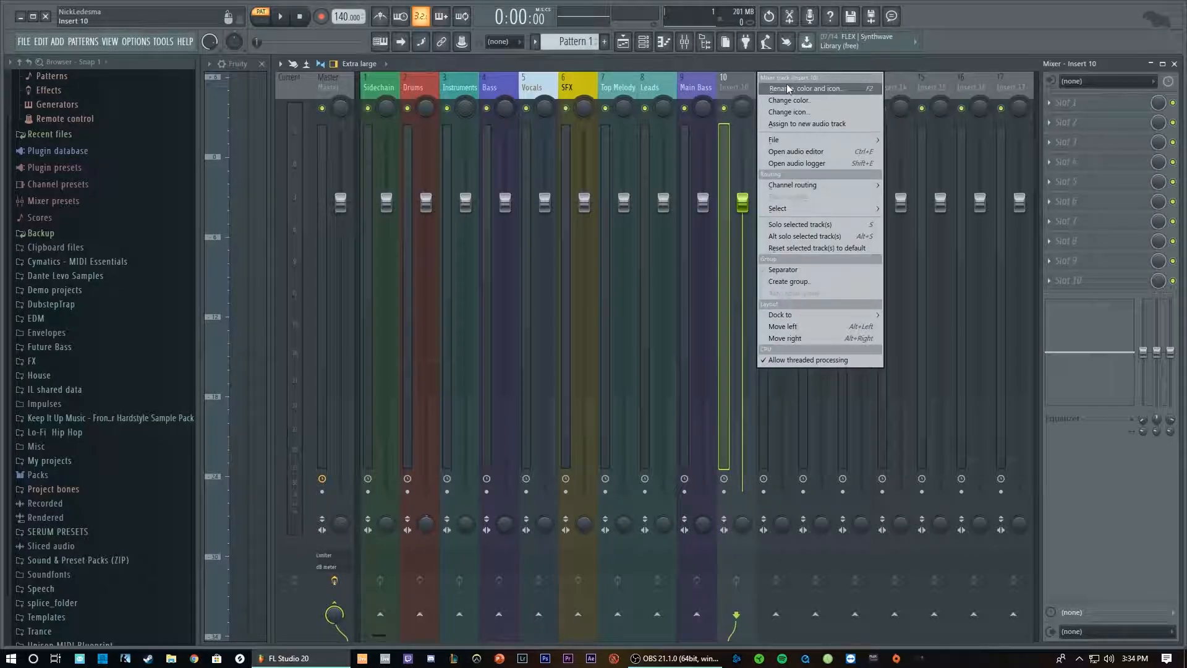
click(681, 208)
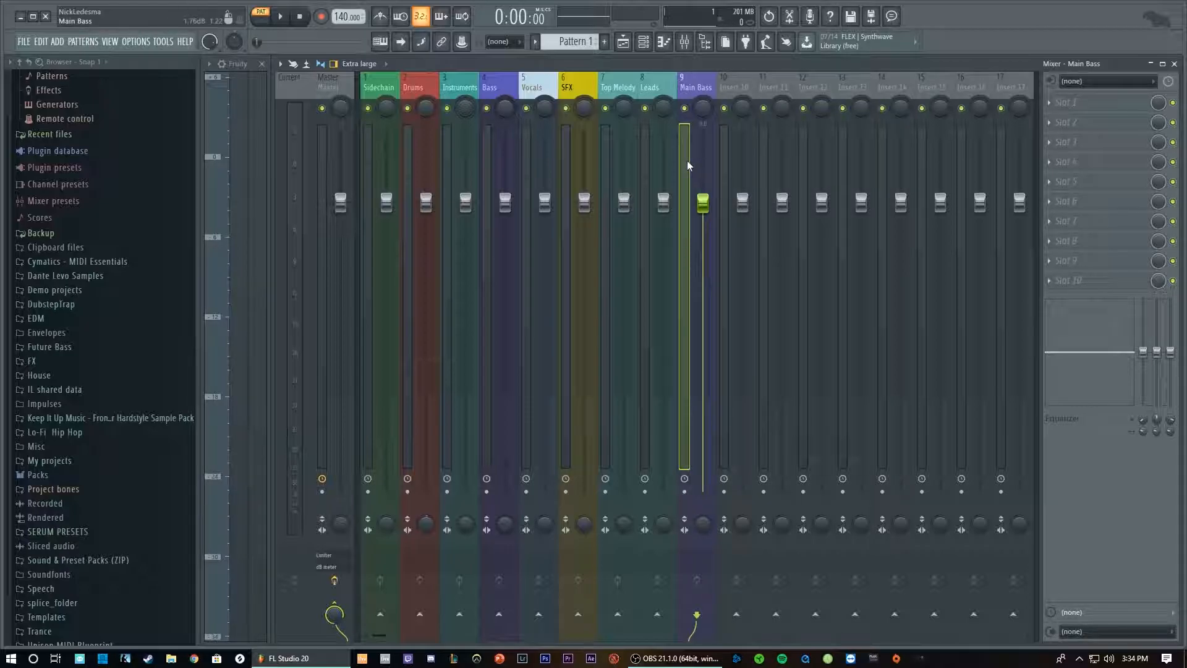
ctrl+click(642, 164)
click(365, 168)
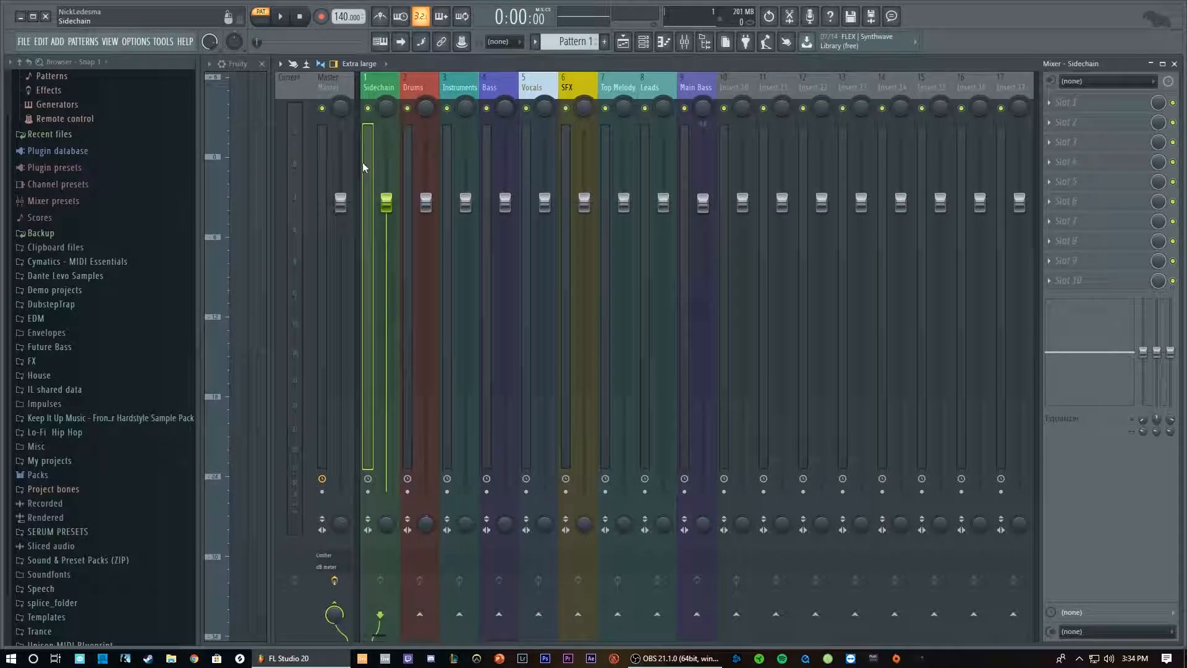
scroll(691, 554, down, 6)
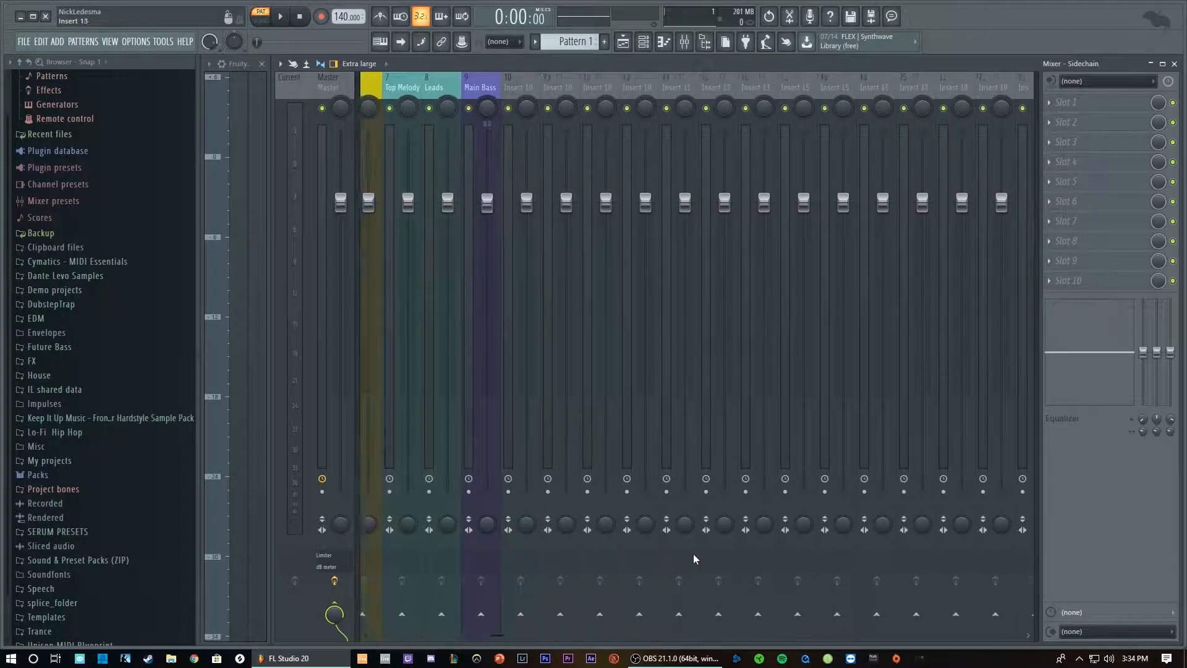
scroll(695, 548, up, 6)
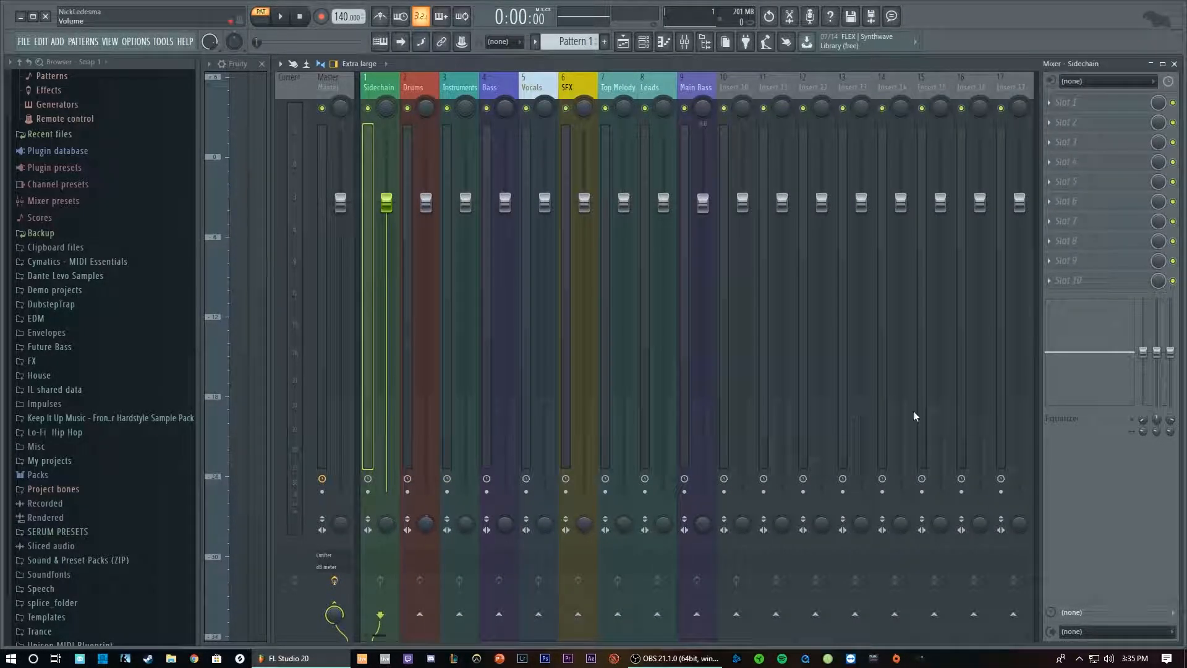
Dock the Sidechain mixer track to the Left section beside the Master.
right_click(366, 239)
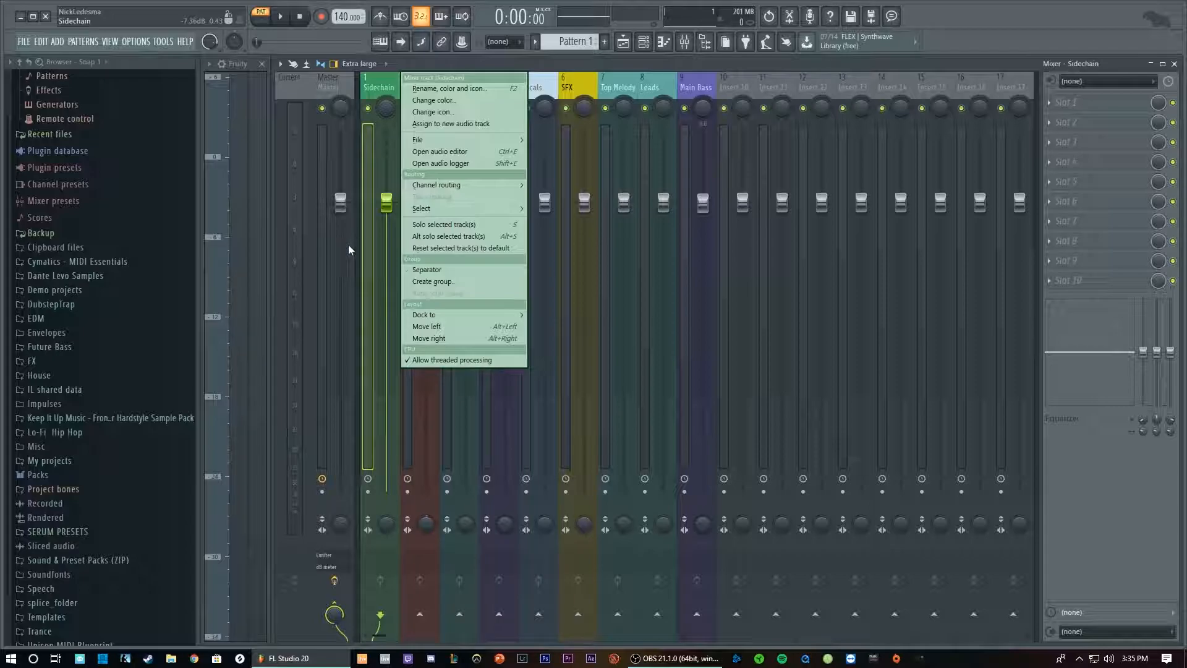
mouse_move(495, 315)
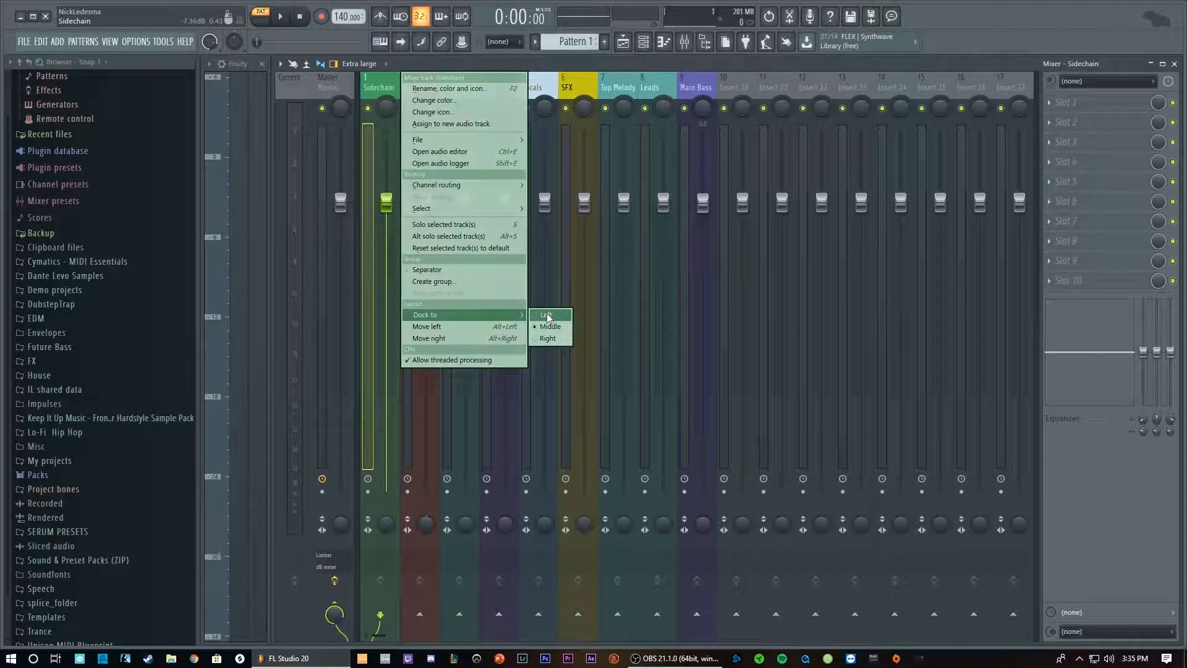
click(547, 317)
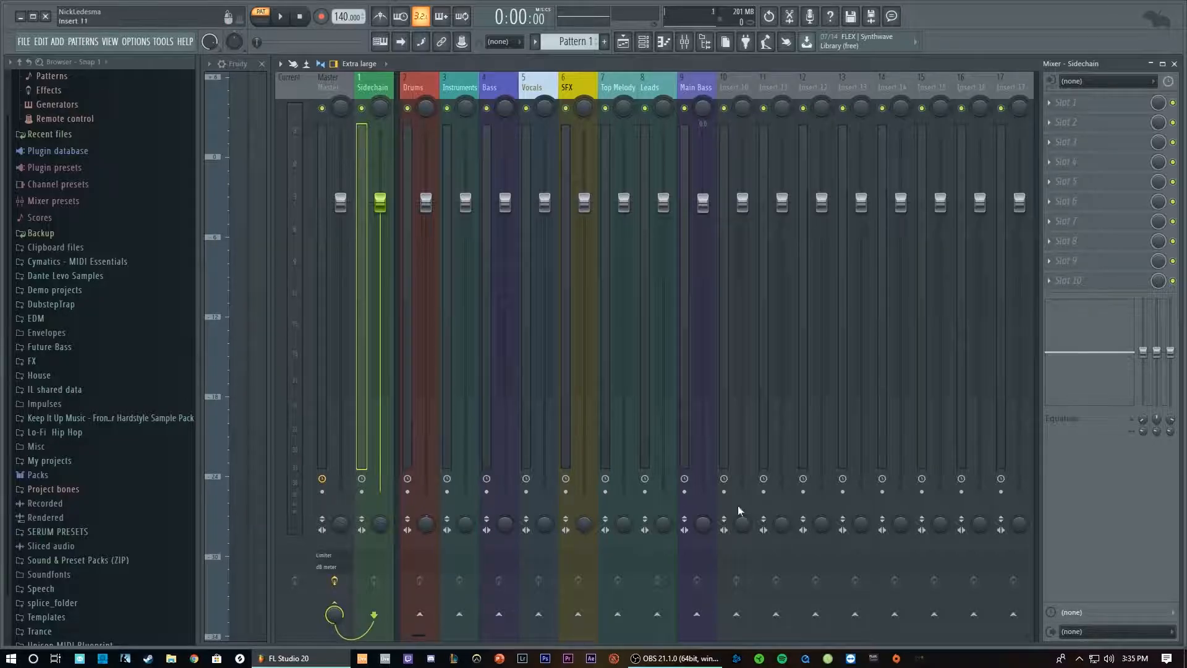
Select the eight mixer tracks from Drums through Main Bass and dock them to the Right section.
drag(410, 259, 690, 292)
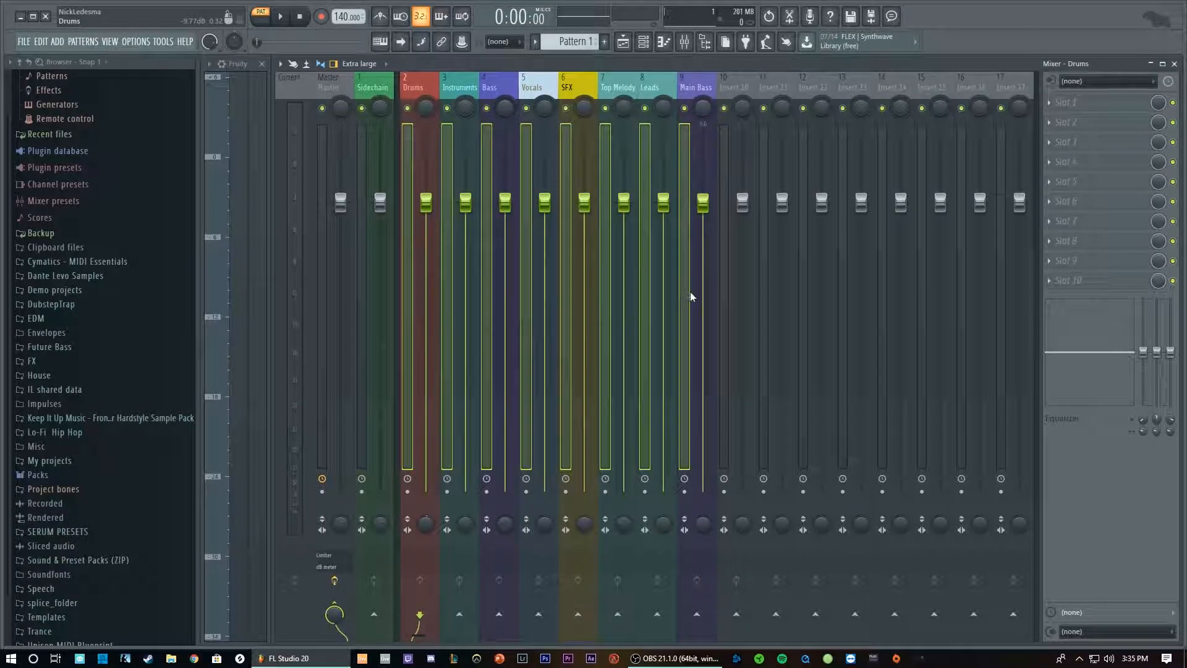
right_click(684, 357)
mouse_move(828, 315)
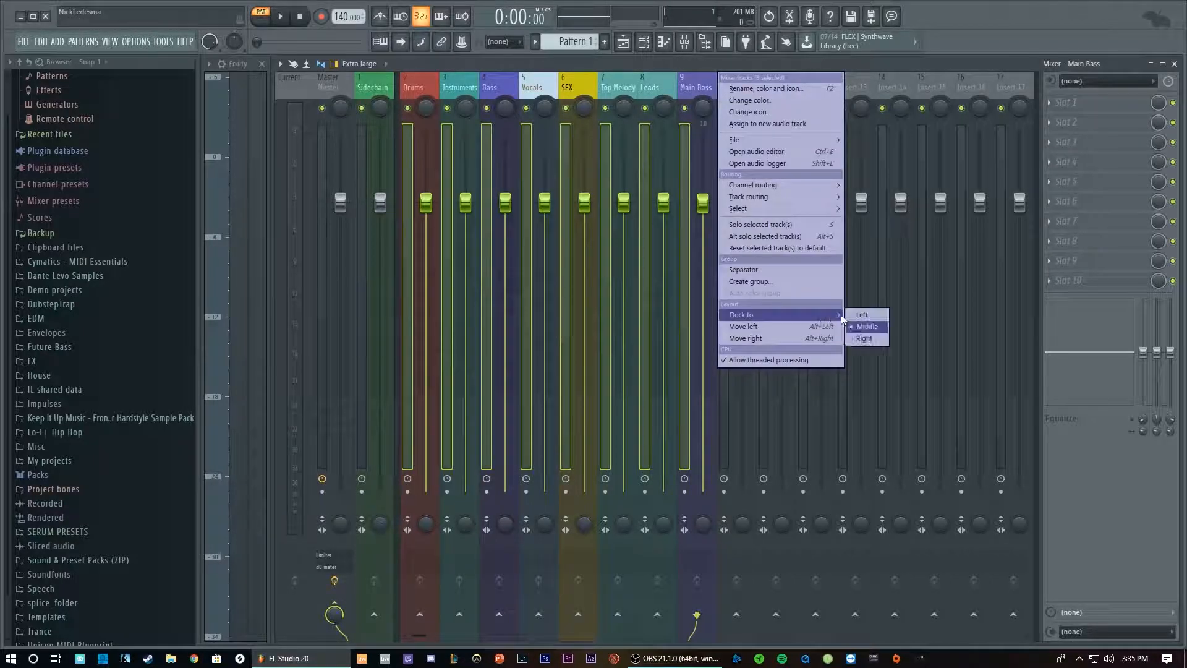
click(861, 340)
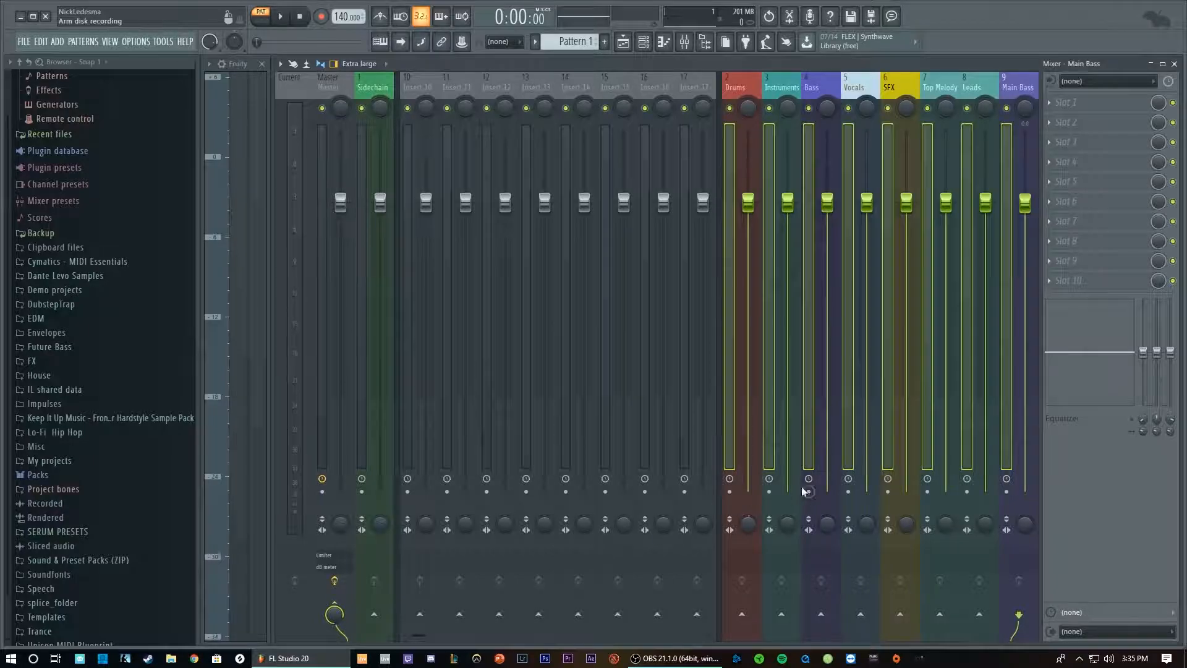
Toggle the mixer's Right-docked track section and leave it hidden.
click(719, 315)
click(1047, 382)
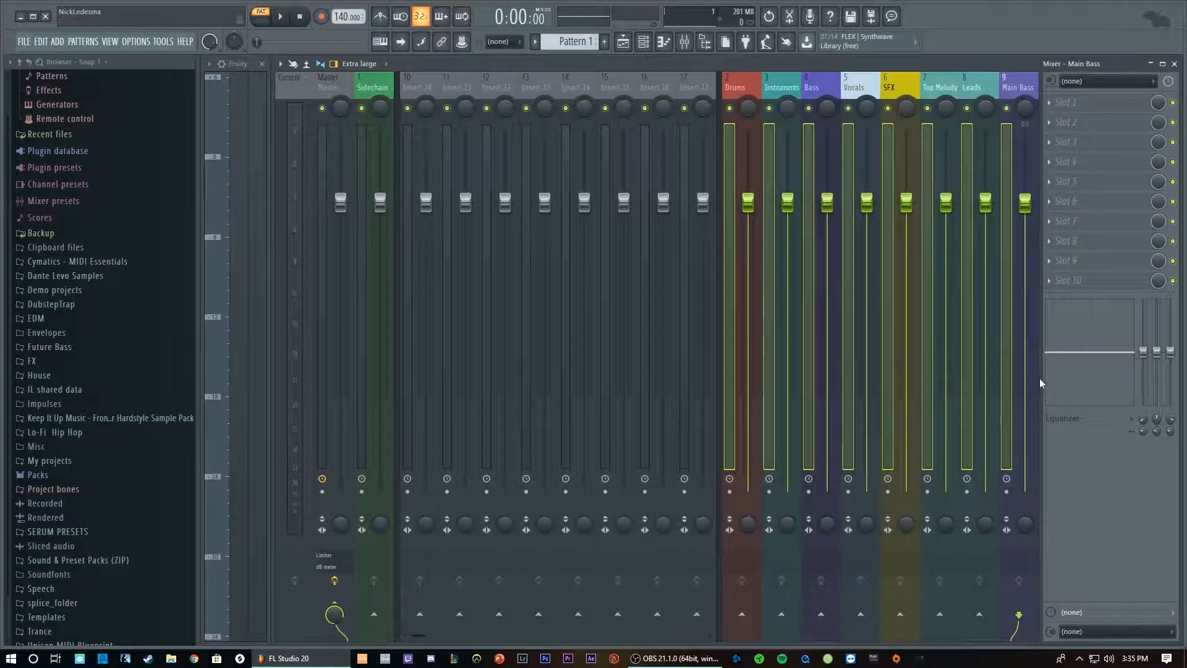
click(719, 355)
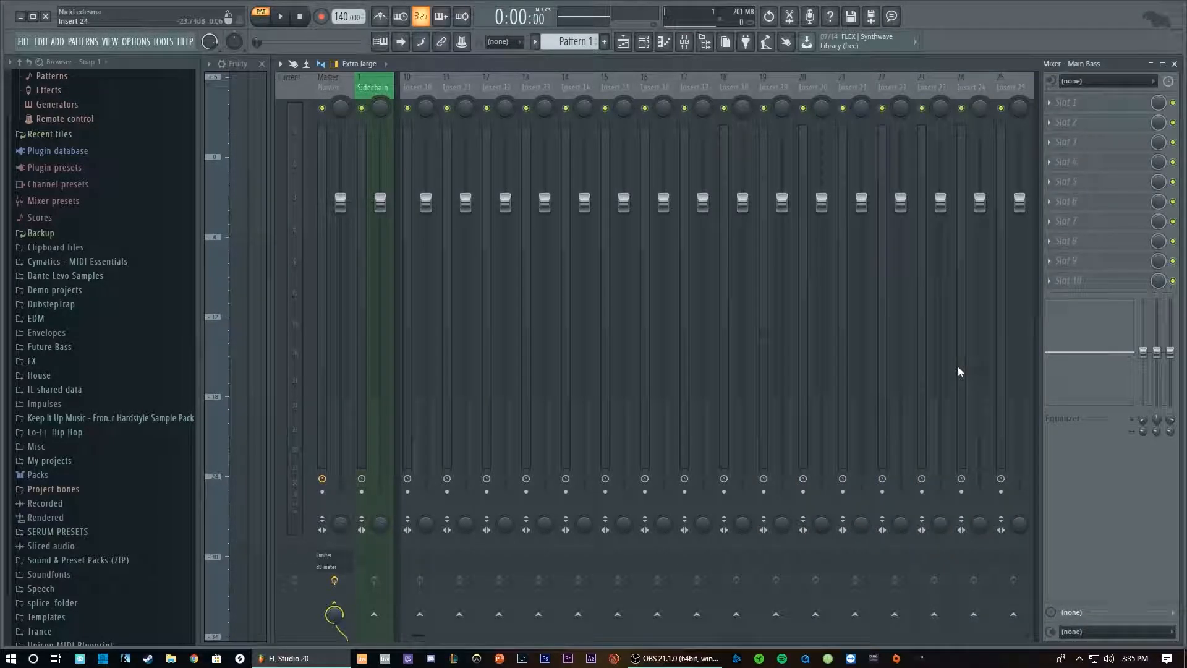
scroll(479, 562, up, 2)
Rename mixer Inserts 10 through 18 together as "Drums" and color them with the recently used red.
drag(406, 144, 723, 148)
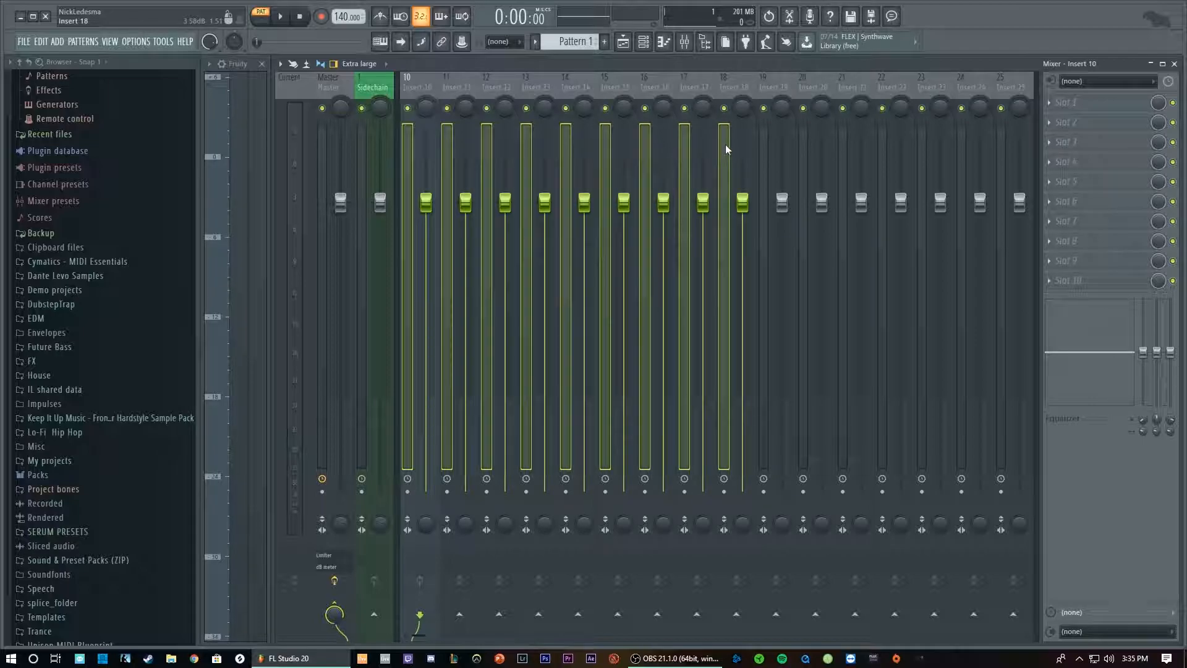
right_click(729, 84)
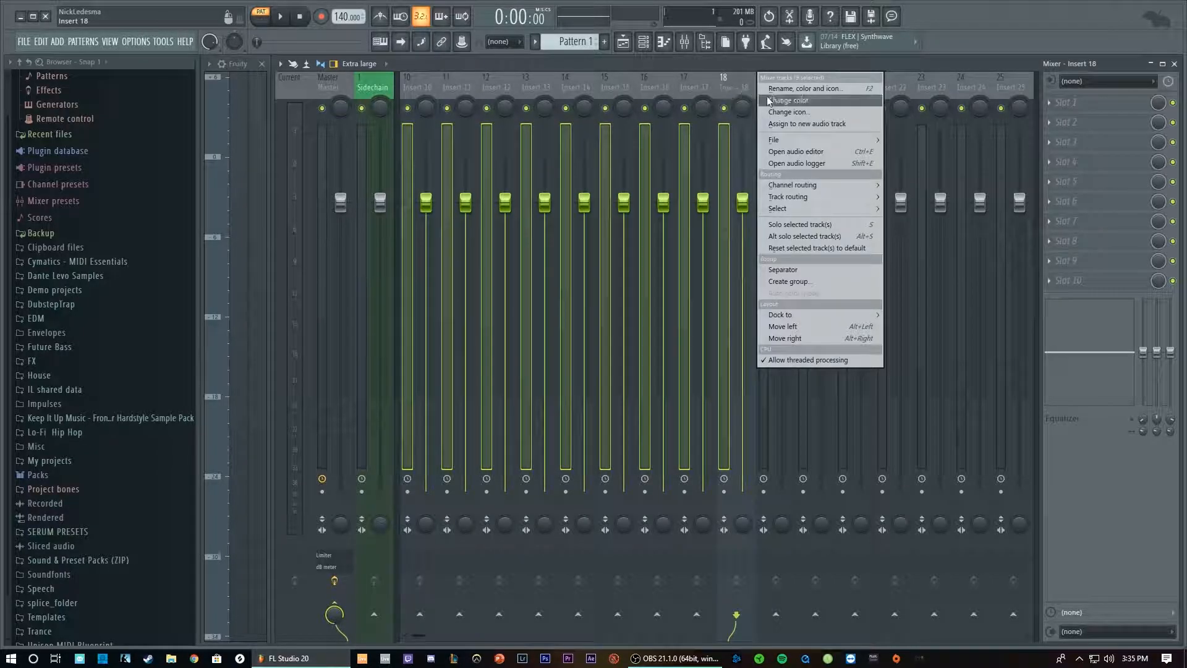
click(784, 88)
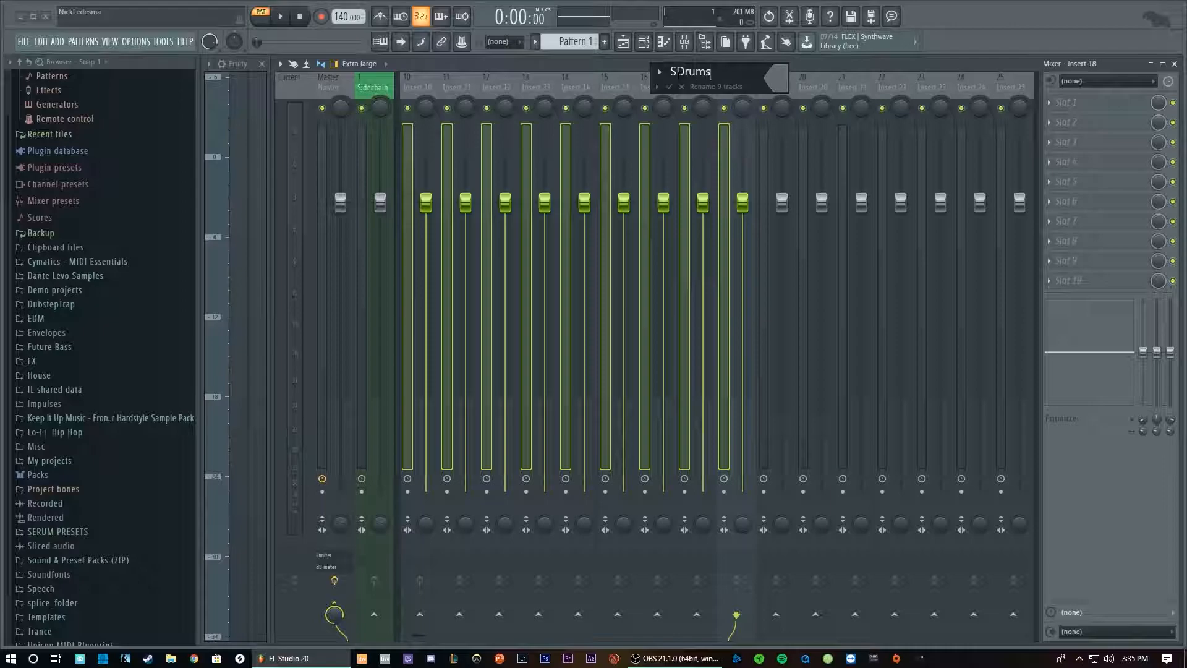
click(678, 73)
key(BackSpace)
click(788, 80)
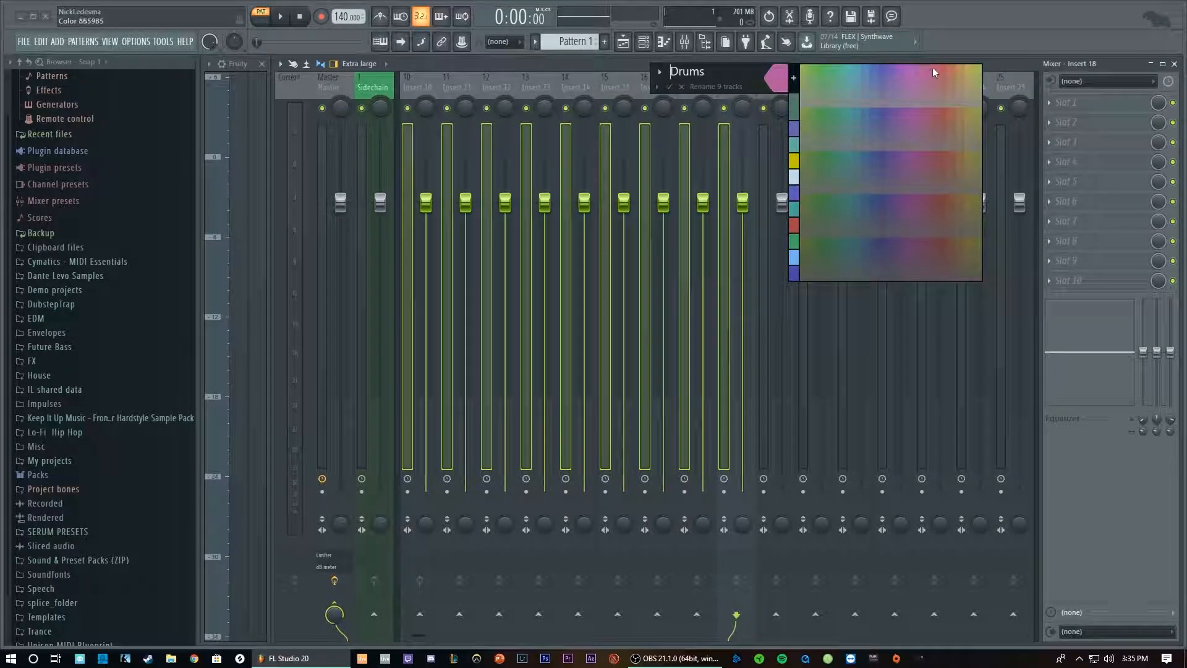
click(798, 223)
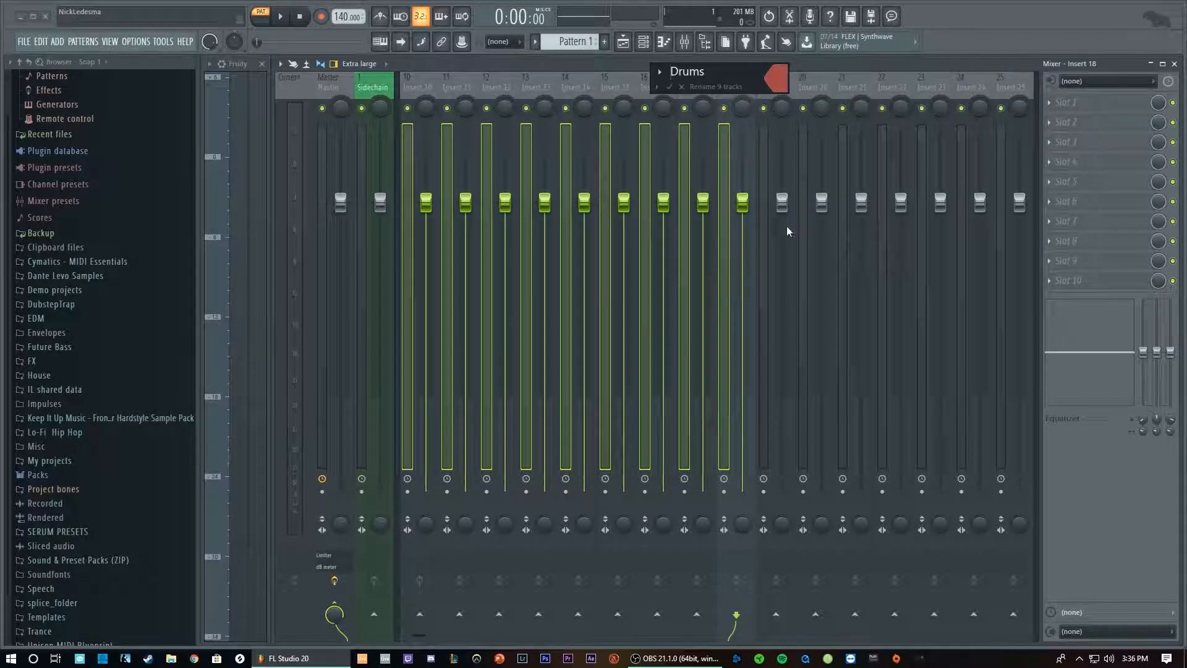
key(Return)
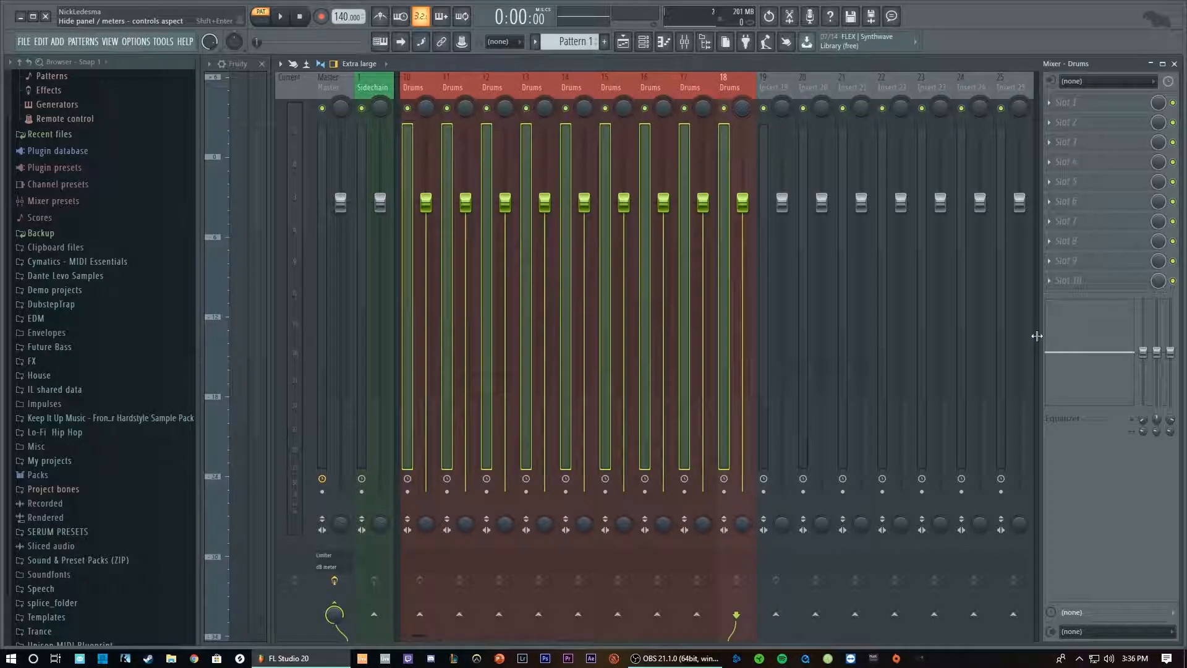
Show the Right-docked tracks and route the selected Drums inserts only to the Drums bus on track 2.
double_click(1036, 336)
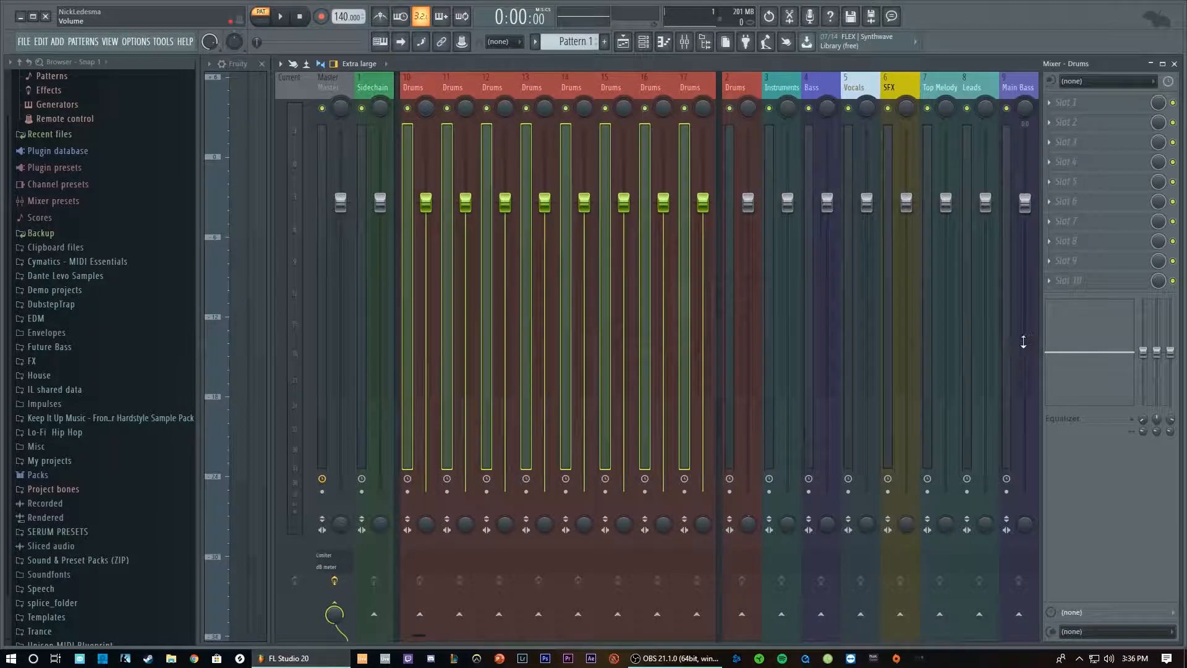
right_click(742, 614)
click(763, 604)
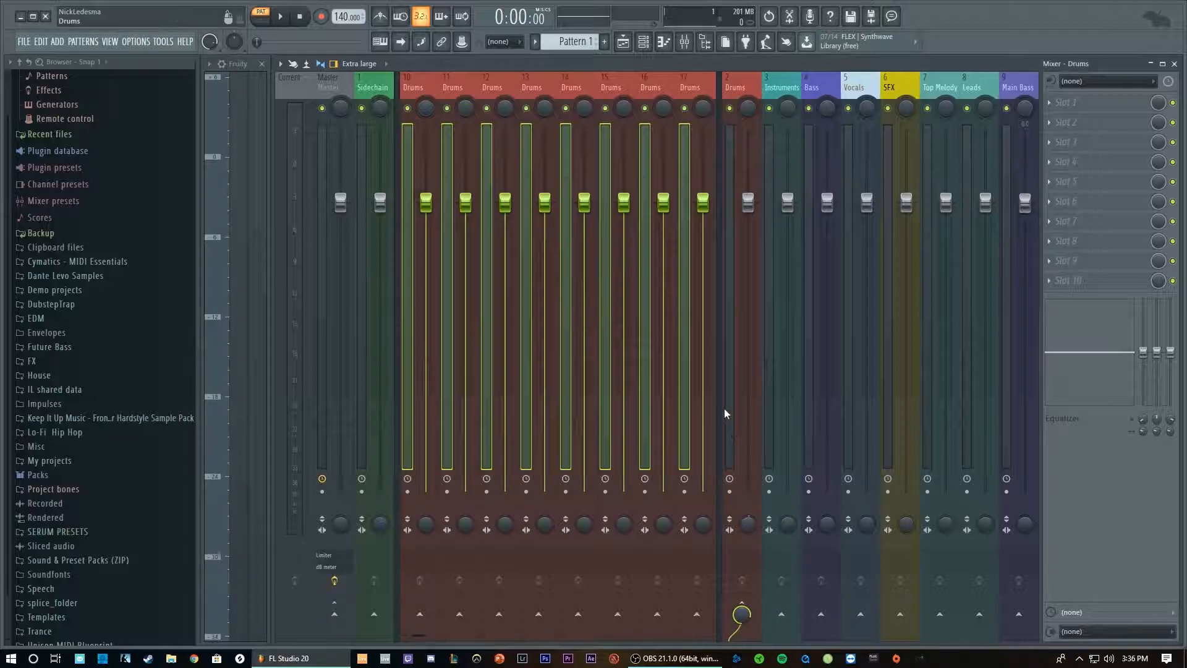
Reset the Drums bus's stereo separation and hide the Right-docked tracks.
right_click(742, 612)
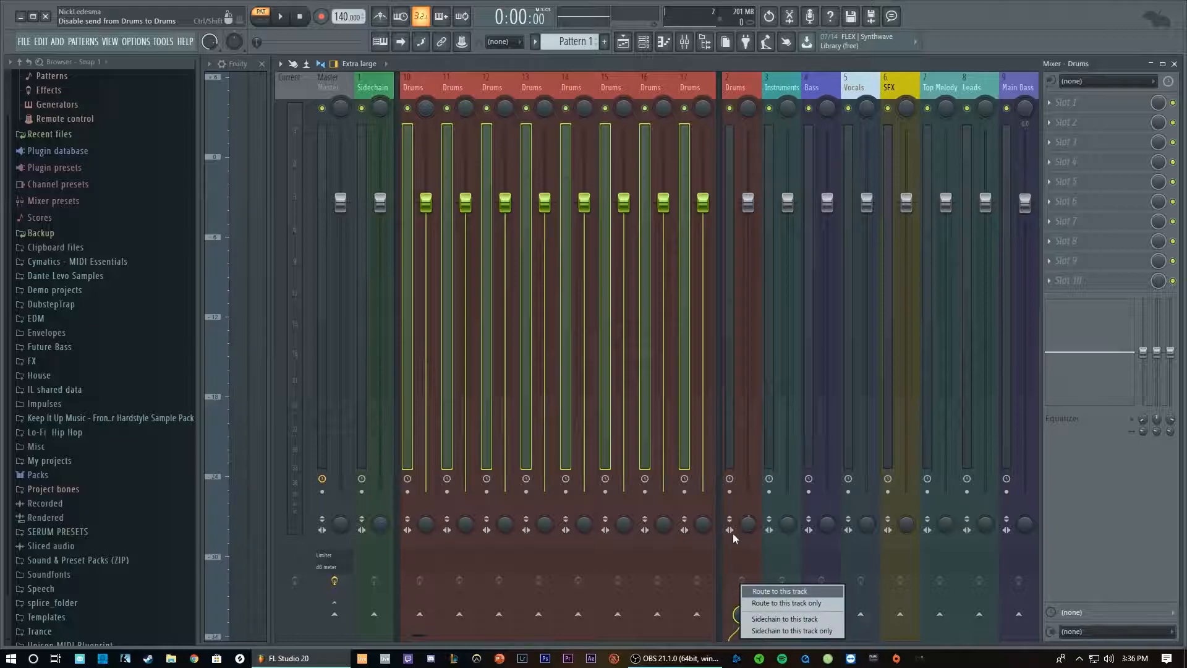
right_click(752, 525)
click(775, 468)
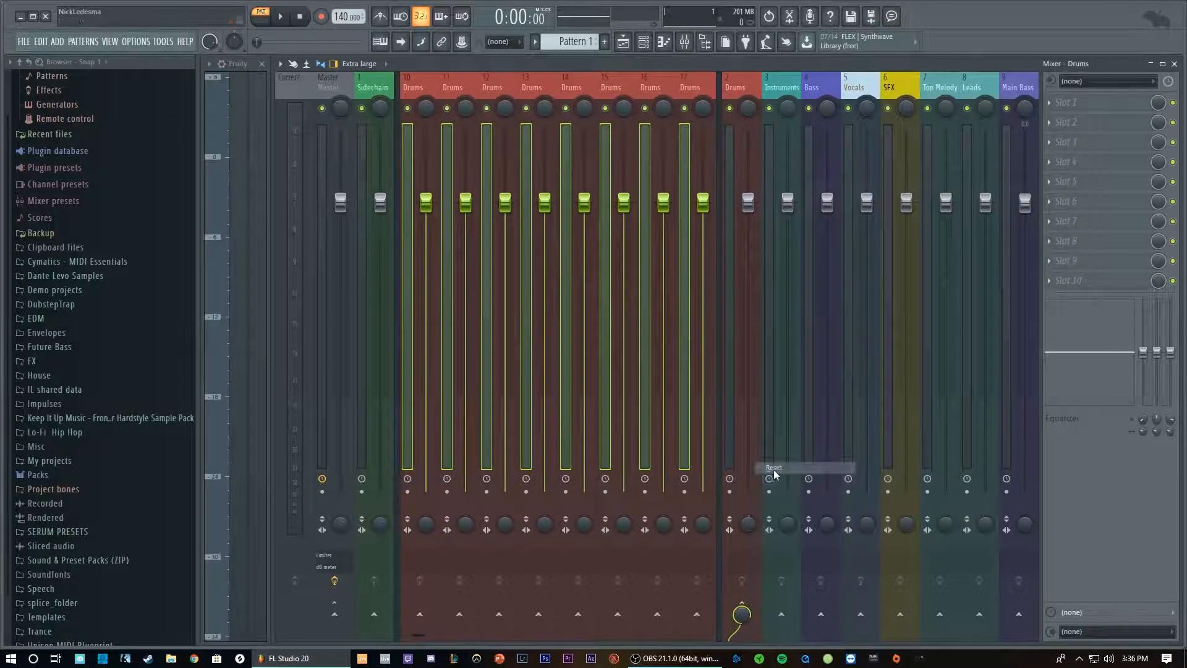
click(720, 515)
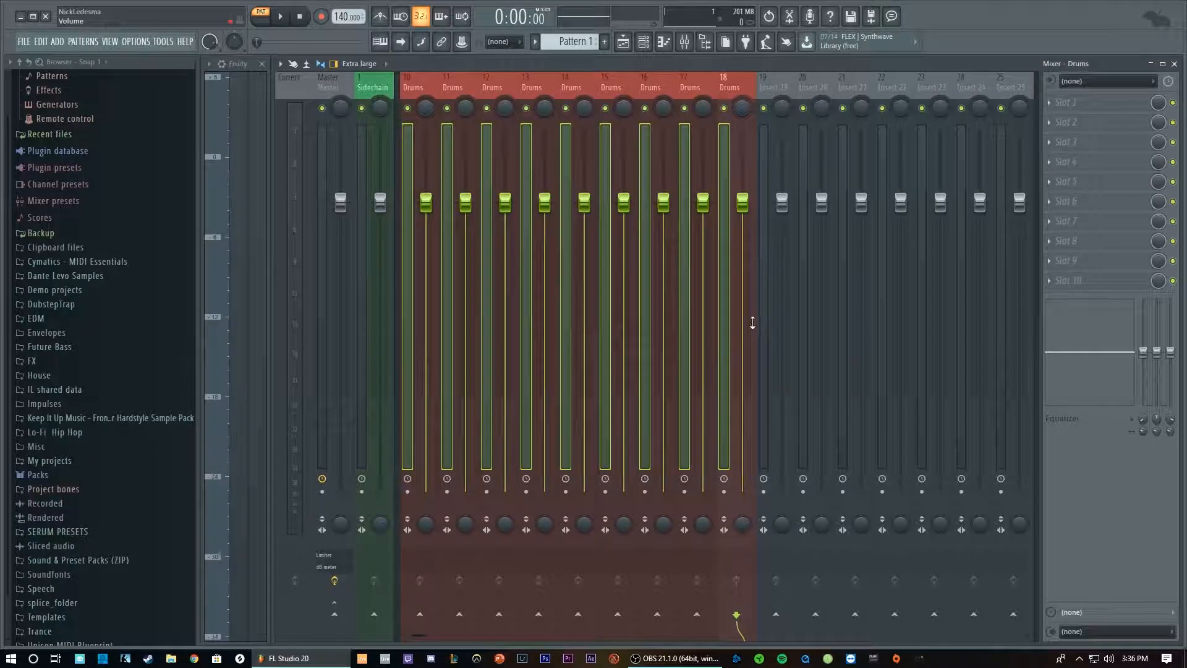
Add a separator at mixer Insert 19, directly after the Drums inserts.
click(769, 306)
right_click(770, 291)
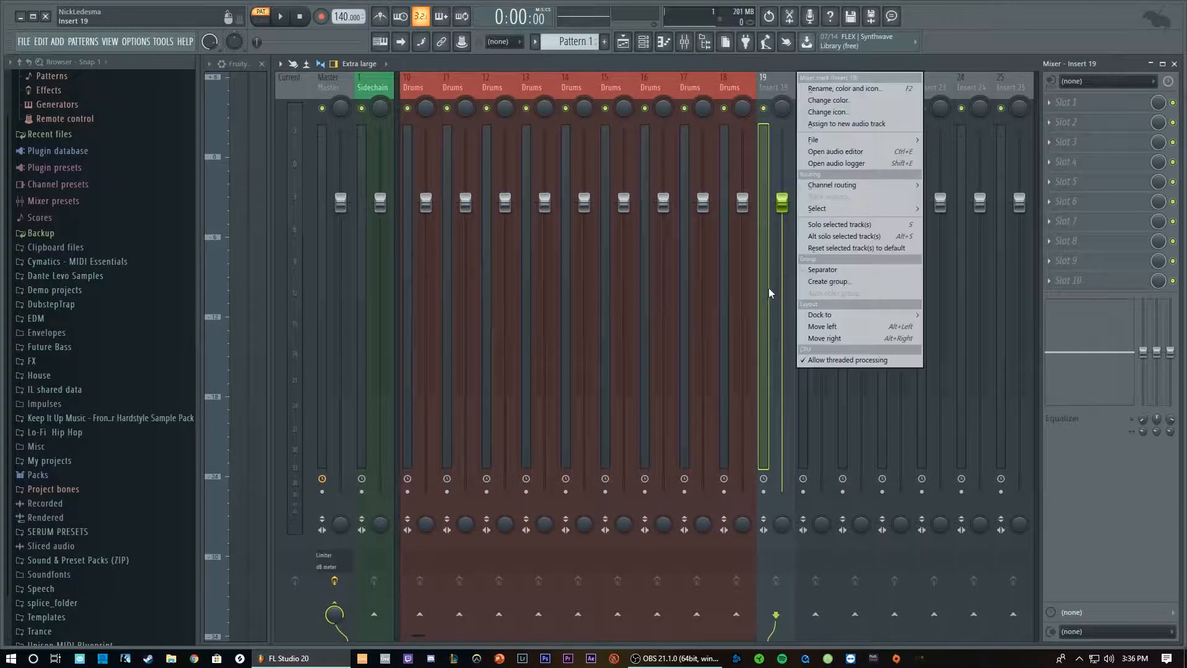
click(826, 272)
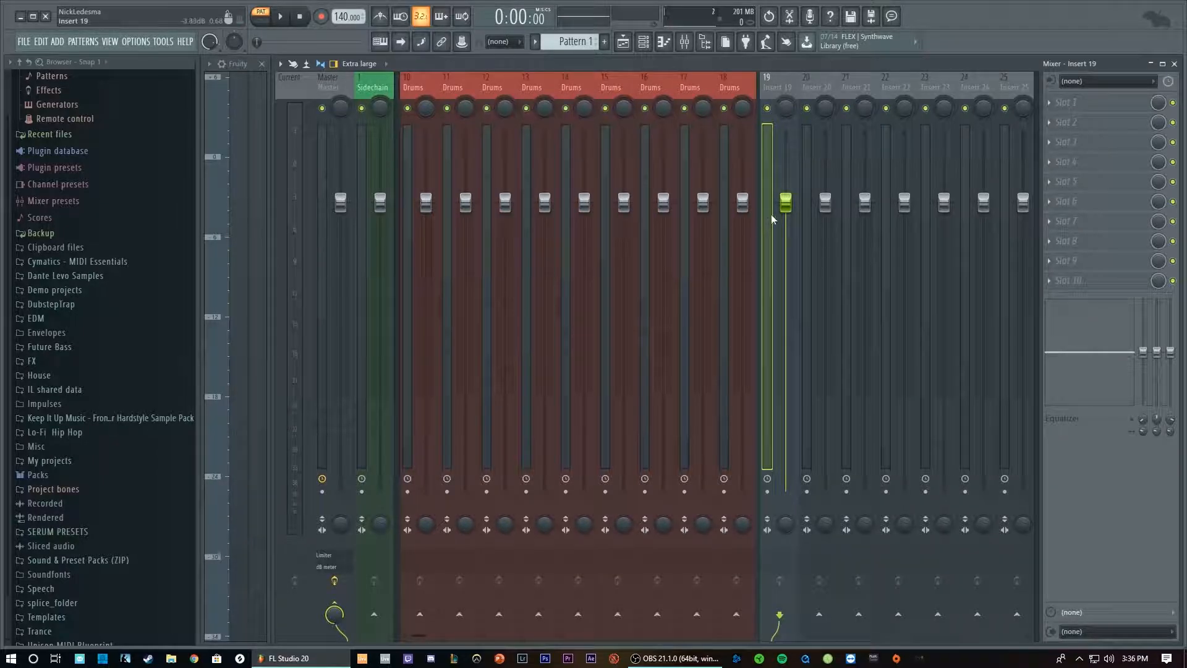
Rename mixer Inserts 19 through 30 together as "Instruments" and color them with the recently used teal.
scroll(796, 563, right, 5)
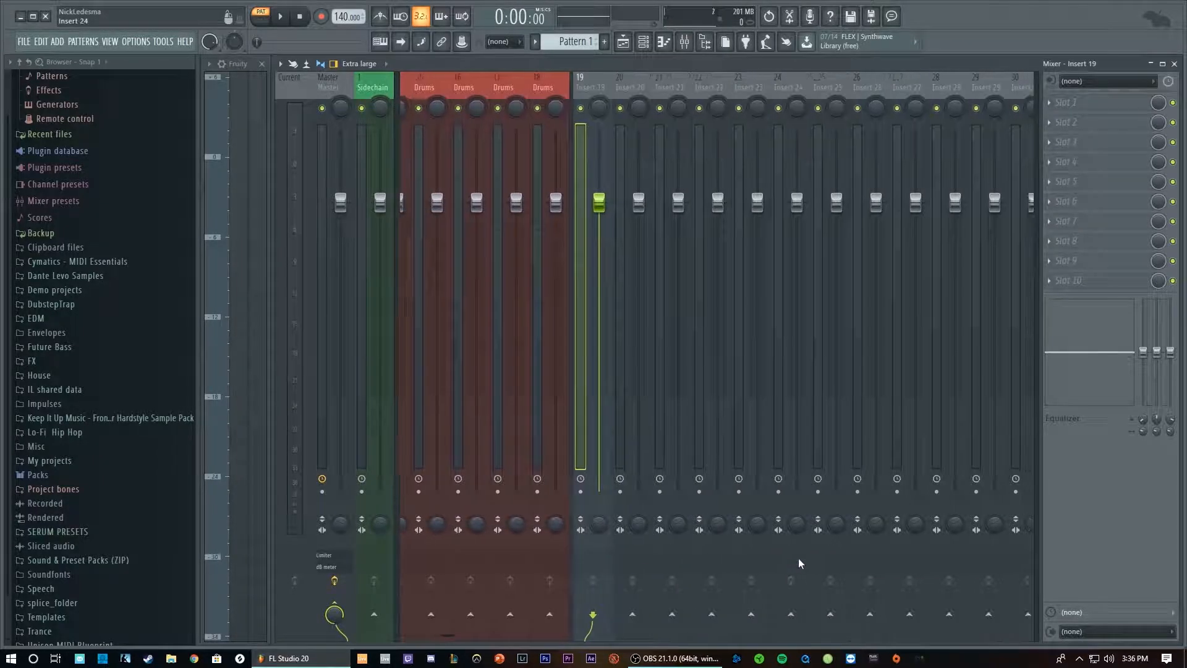
drag(573, 269, 999, 282)
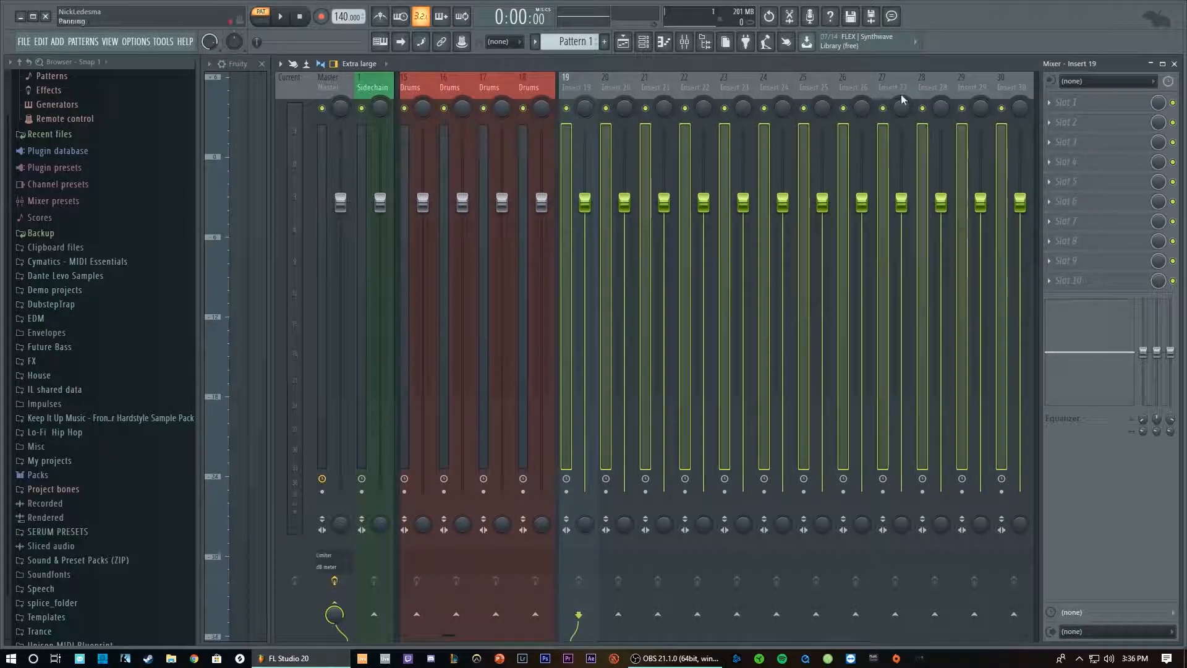
right_click(897, 72)
click(957, 88)
click(958, 86)
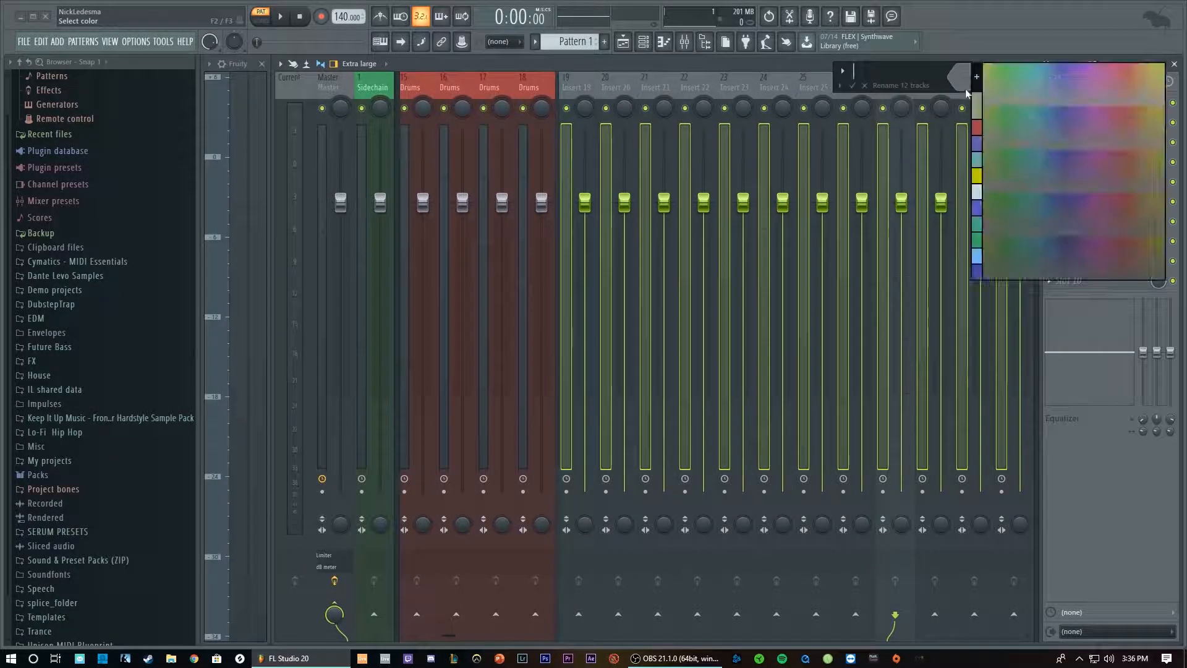
click(977, 167)
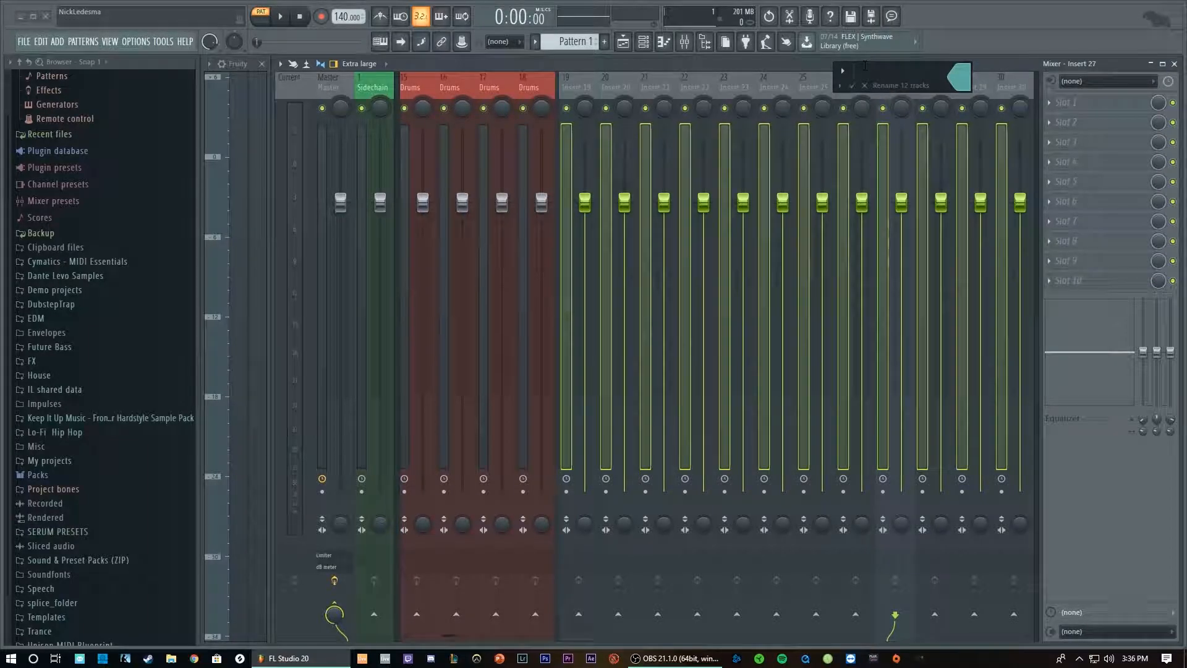
text(Instruments)
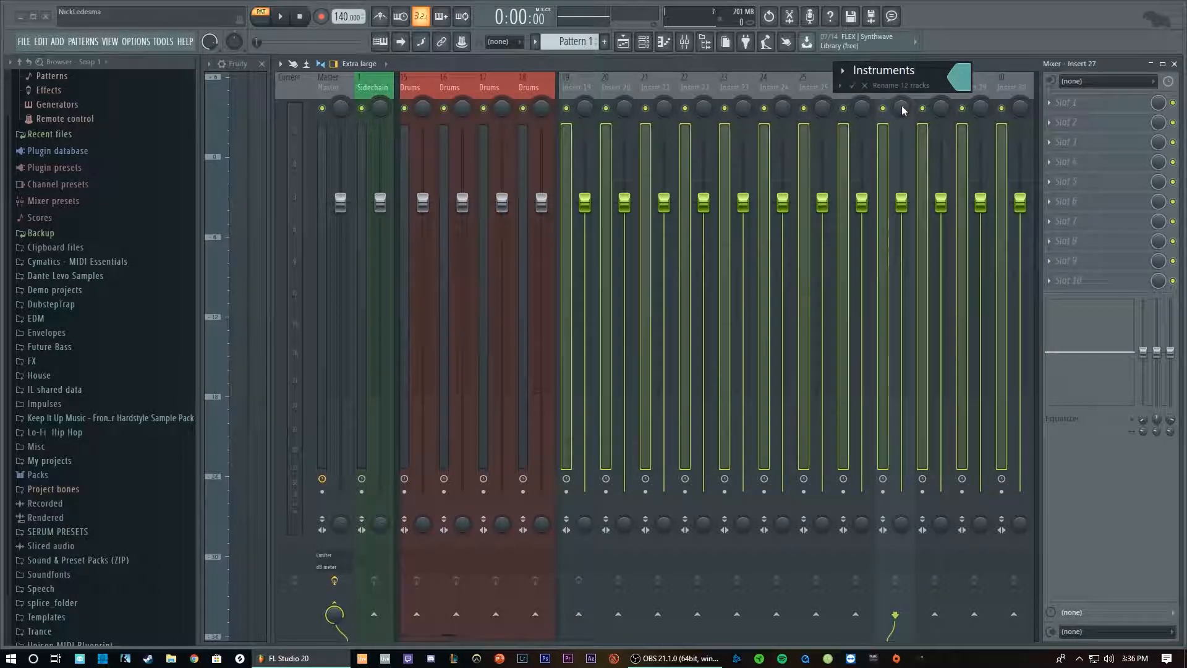
key(Return)
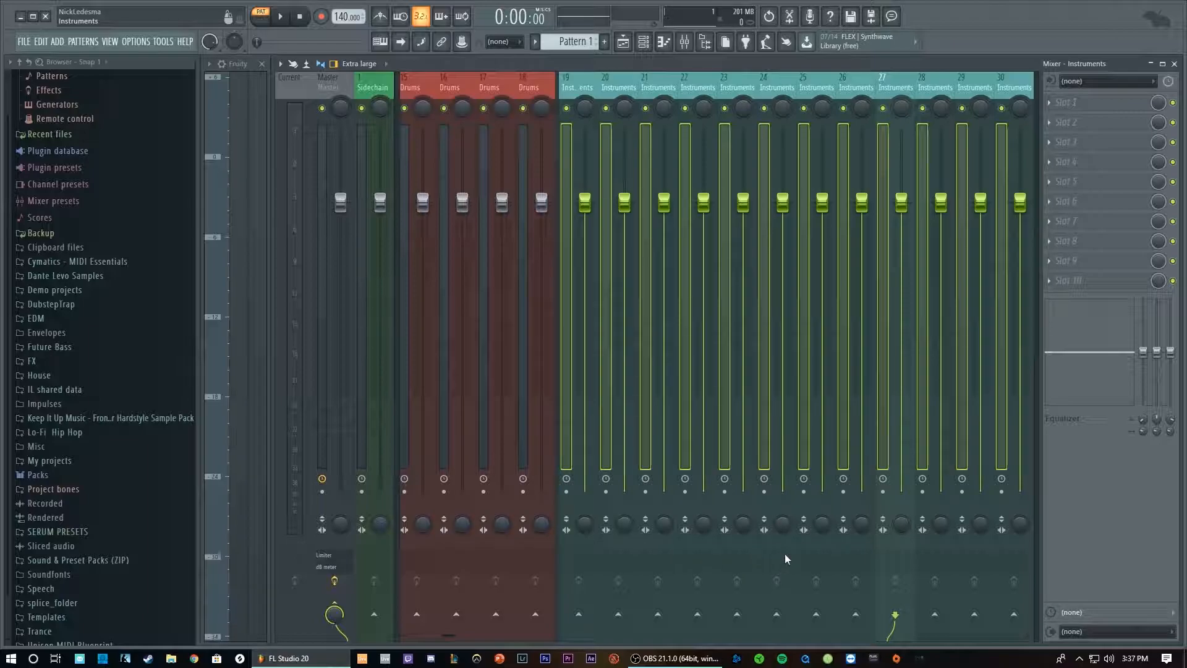
Add a separator at mixer Insert 31, directly after the Instruments inserts.
click(536, 405)
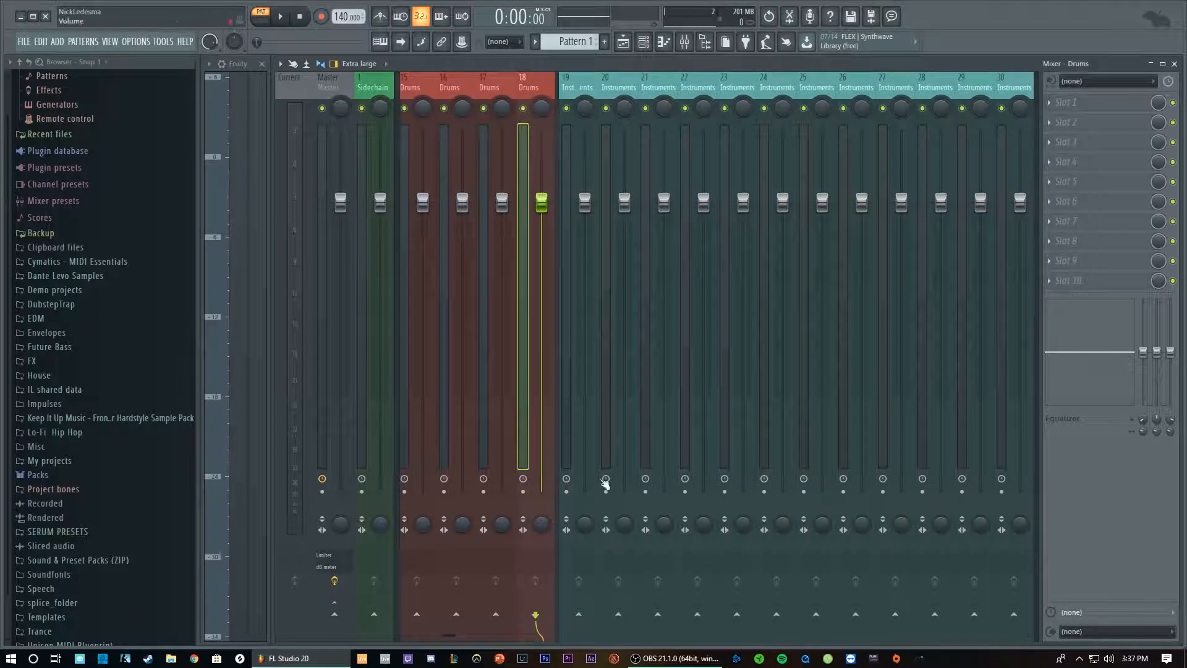
scroll(658, 559, down, 5)
right_click(867, 323)
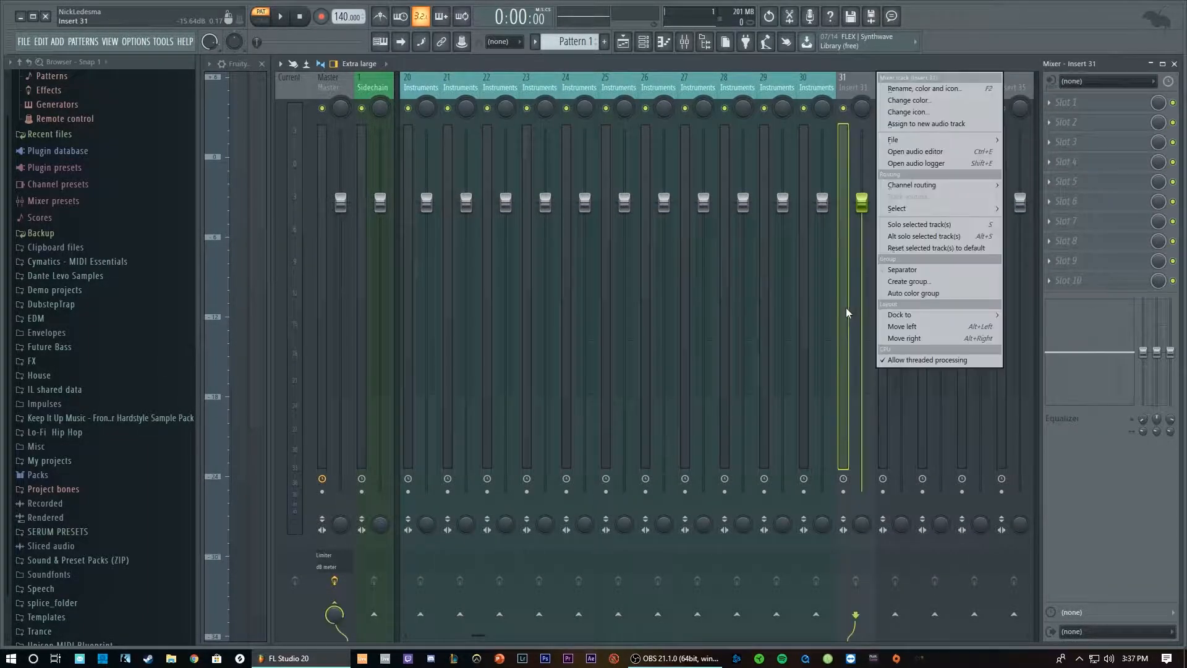
click(927, 270)
Show the Right-docked tracks and route Instruments inserts 19 through 21 only to the Leads bus on track 8.
scroll(722, 570, up, 5)
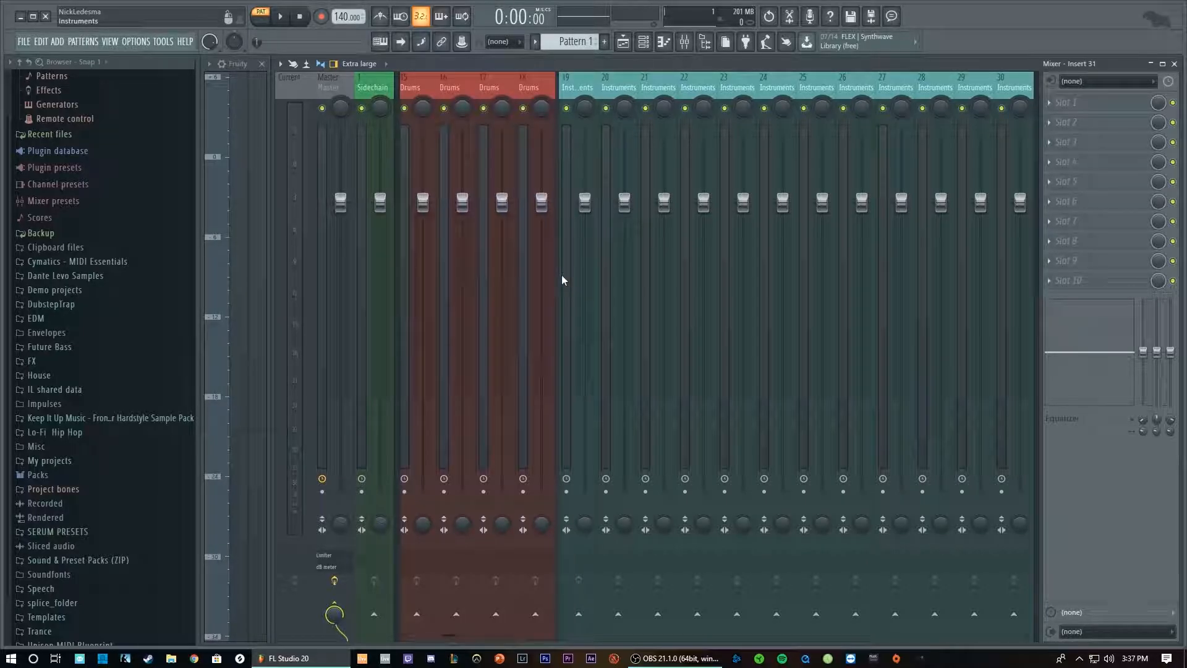
drag(567, 279, 643, 287)
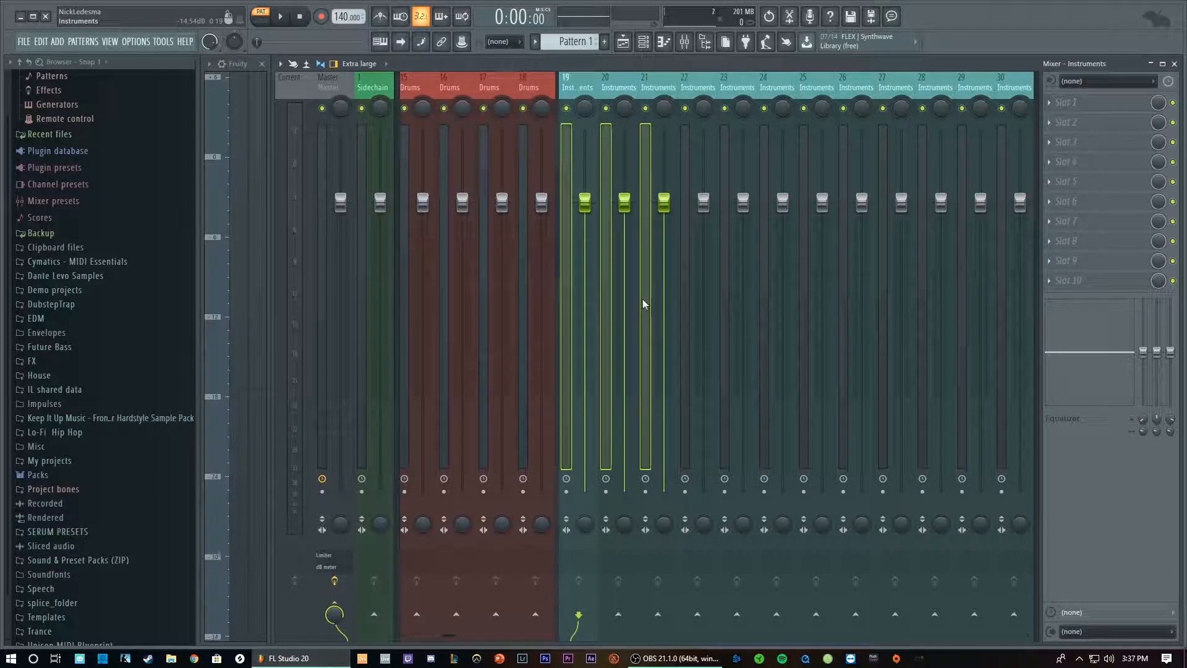
click(1036, 283)
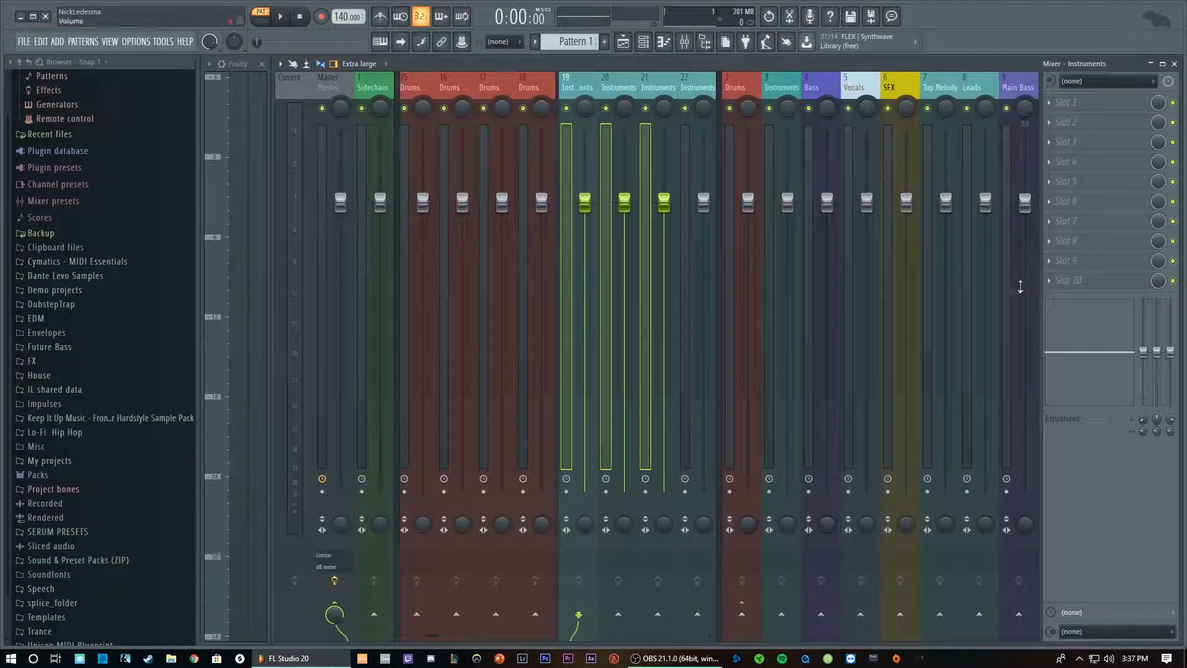
right_click(981, 615)
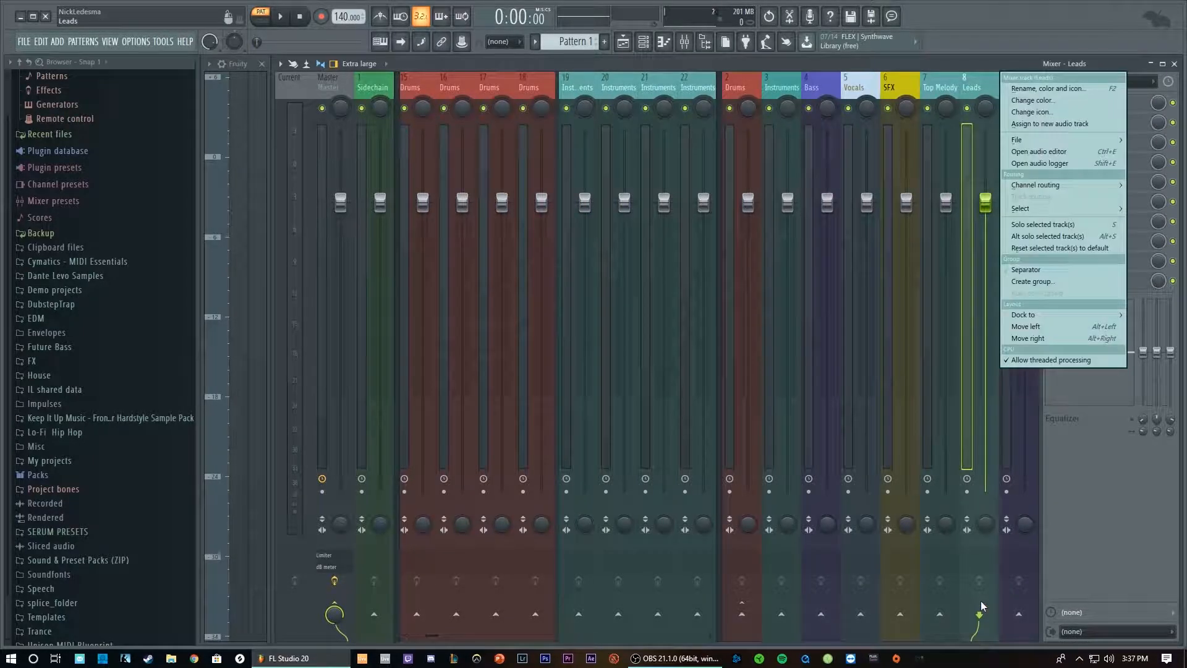
drag(642, 287, 608, 298)
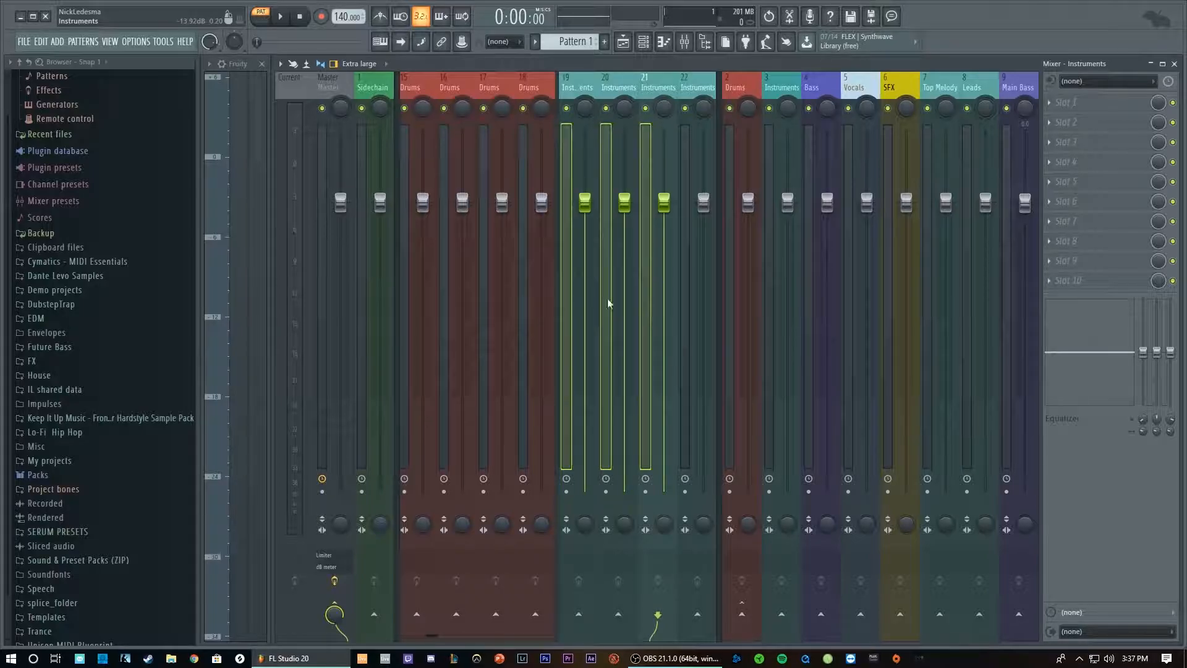
right_click(980, 612)
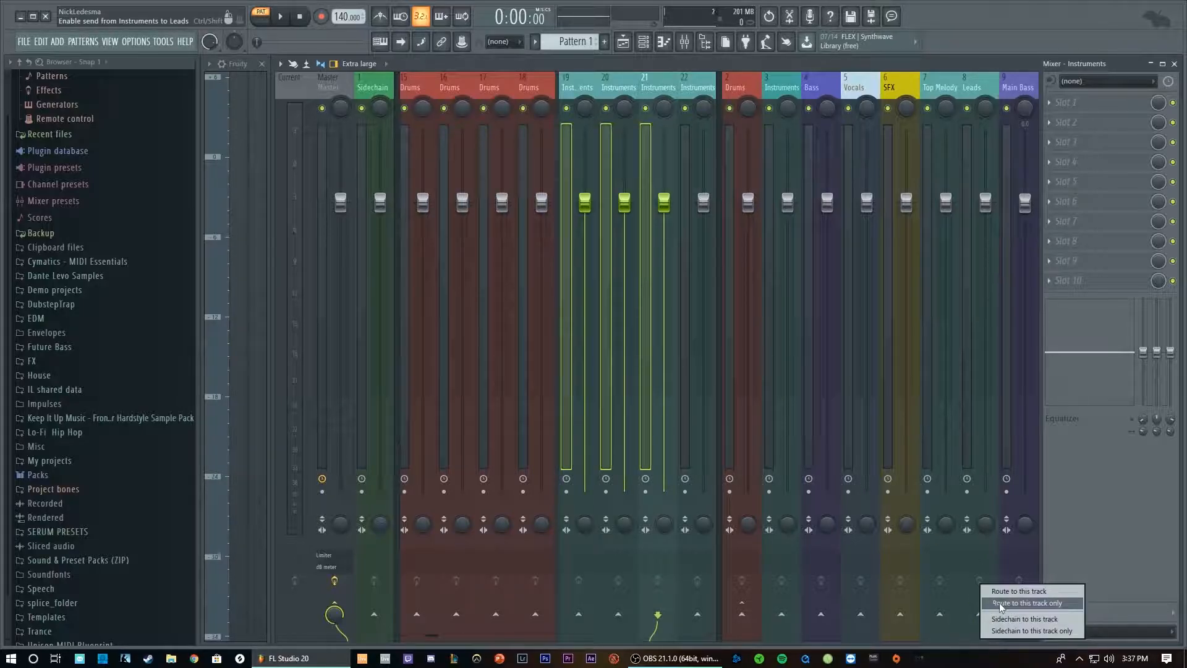
click(999, 602)
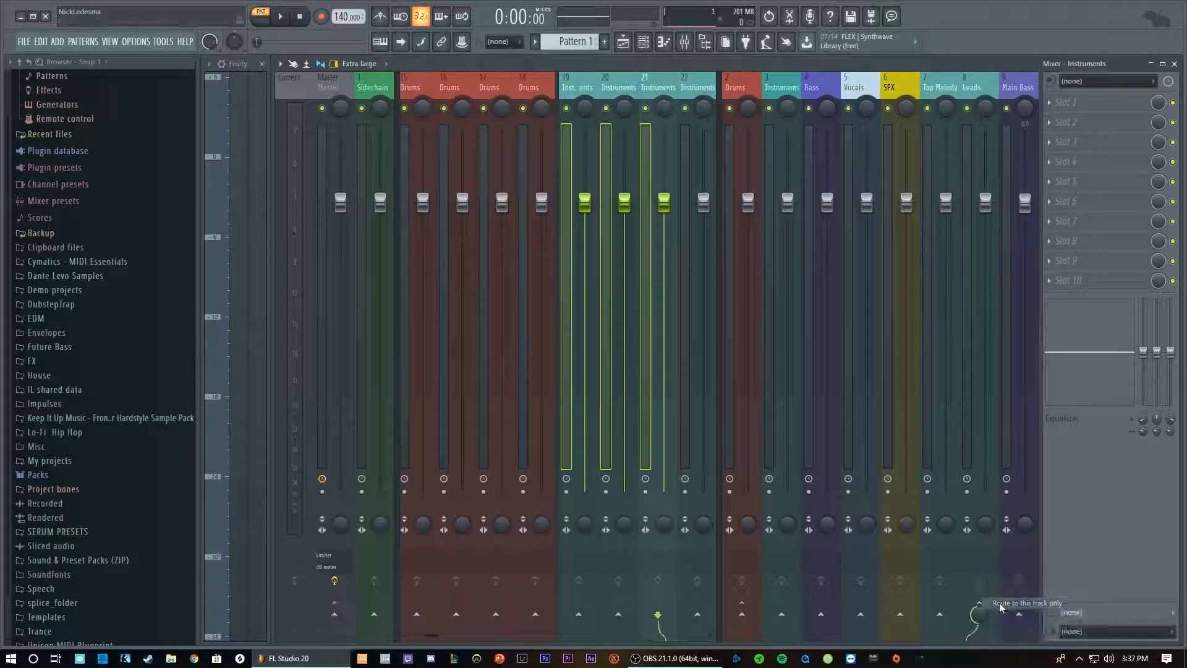
Route the Leads bus only to the Sidechain track and hide the Right-docked tracks.
click(974, 423)
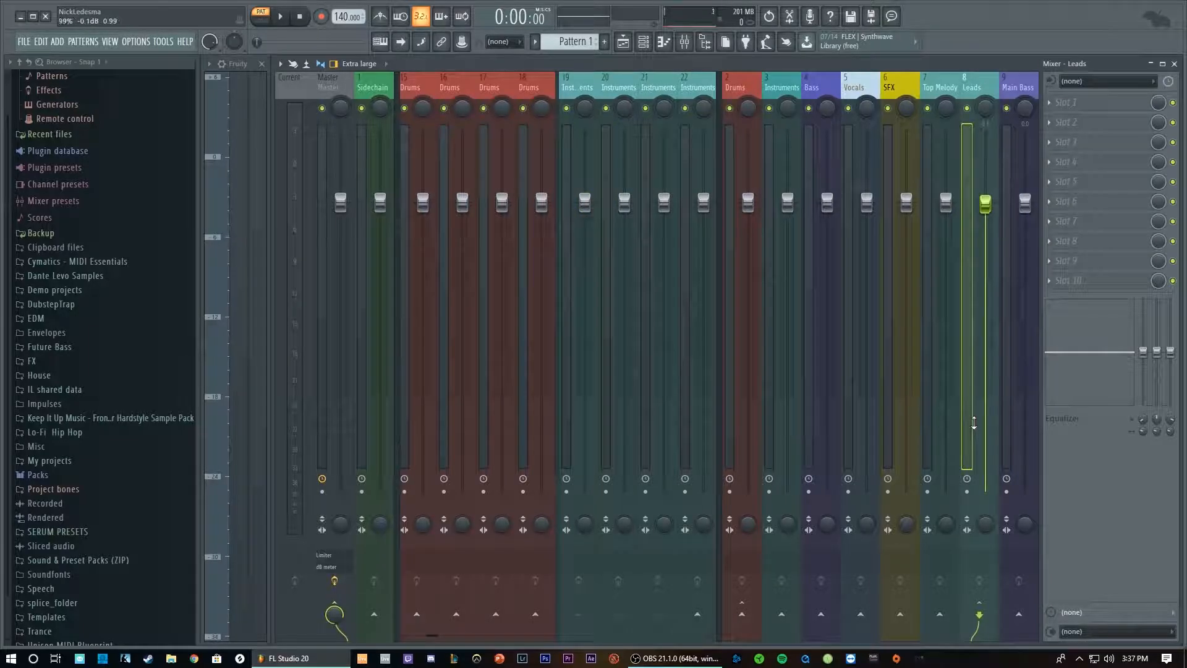
right_click(374, 614)
click(395, 603)
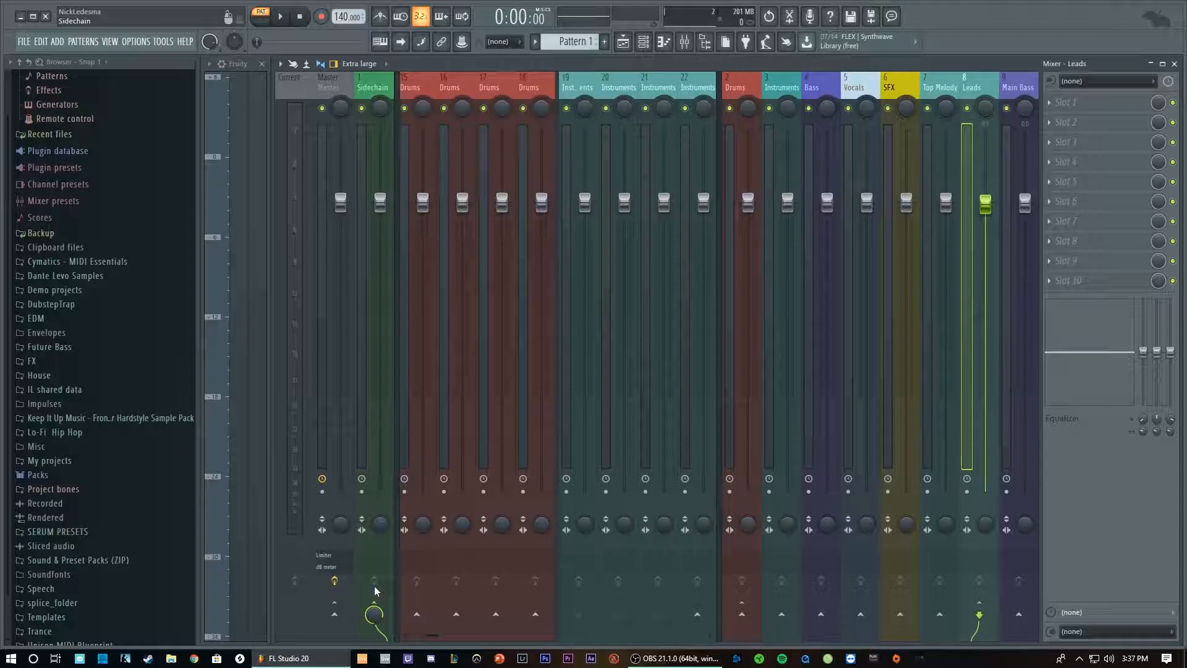
click(717, 550)
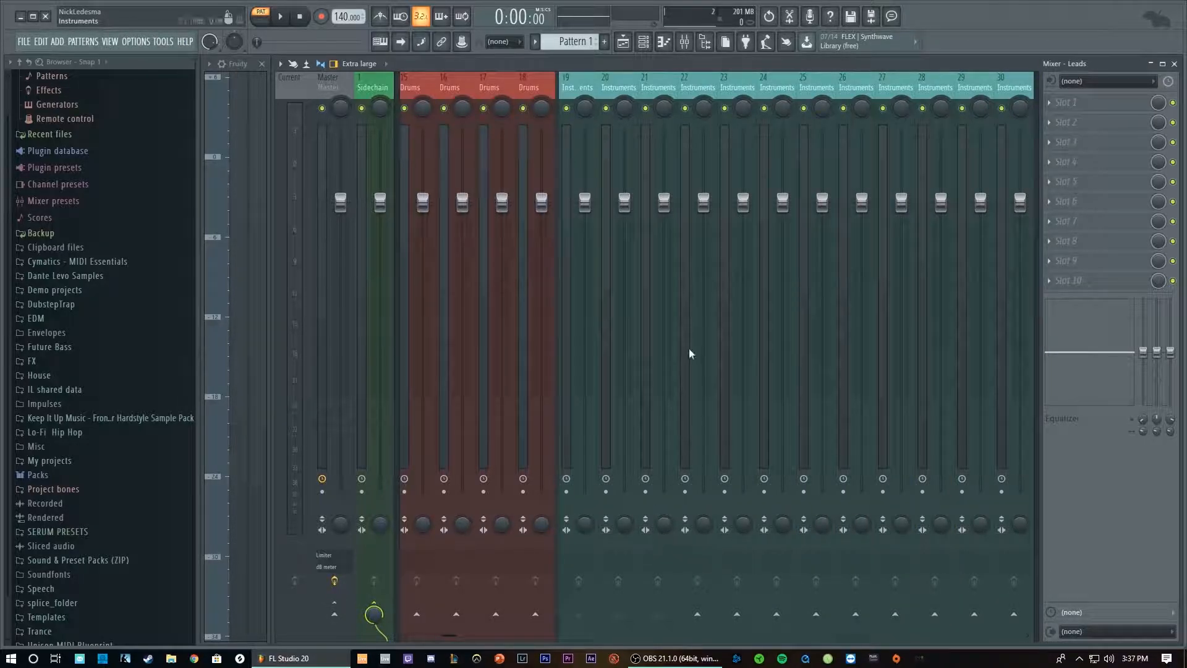
Add separators at Instruments inserts 22 and 24 to split the group into sections.
click(682, 291)
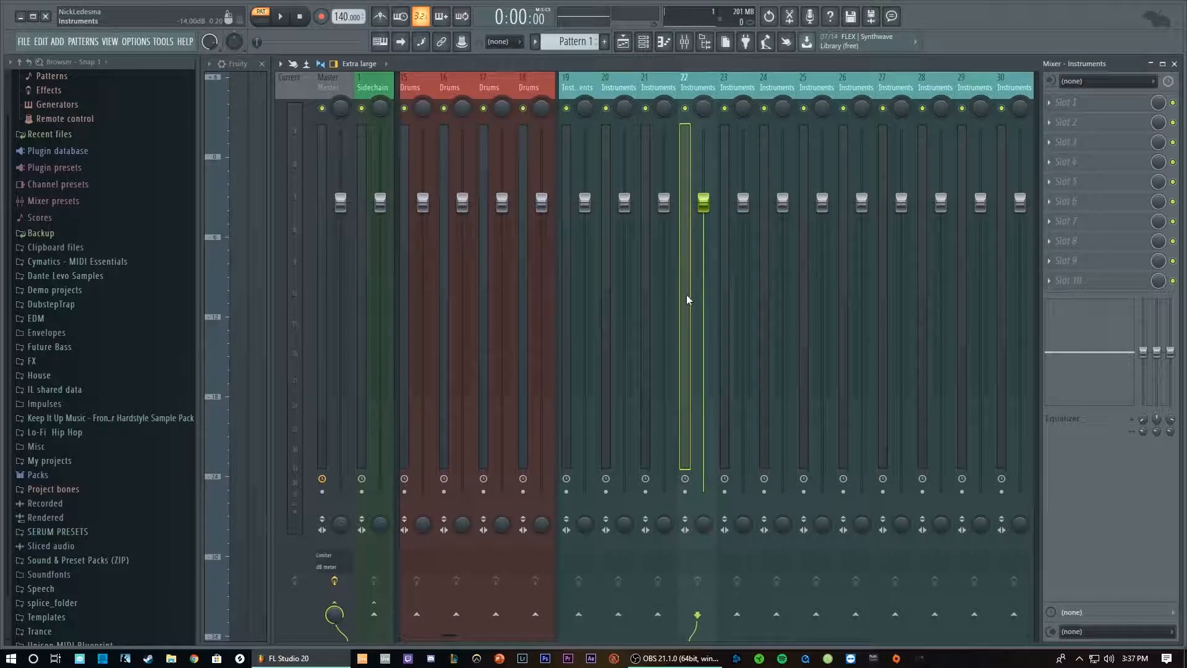
right_click(694, 293)
click(742, 270)
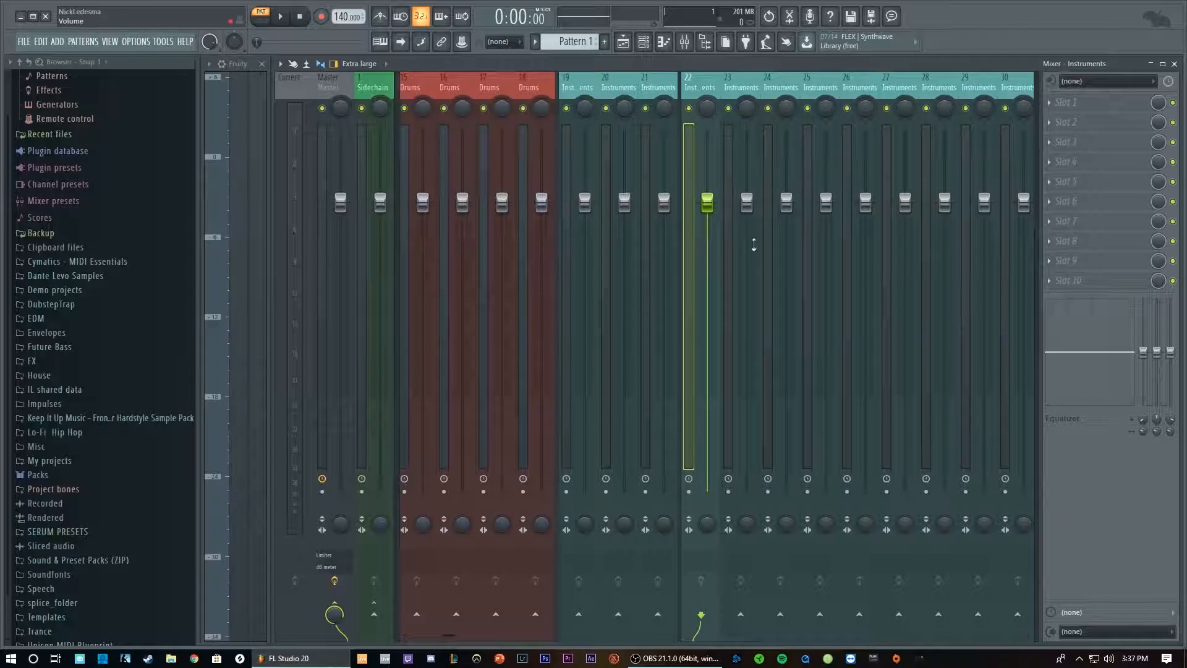
right_click(763, 272)
click(822, 268)
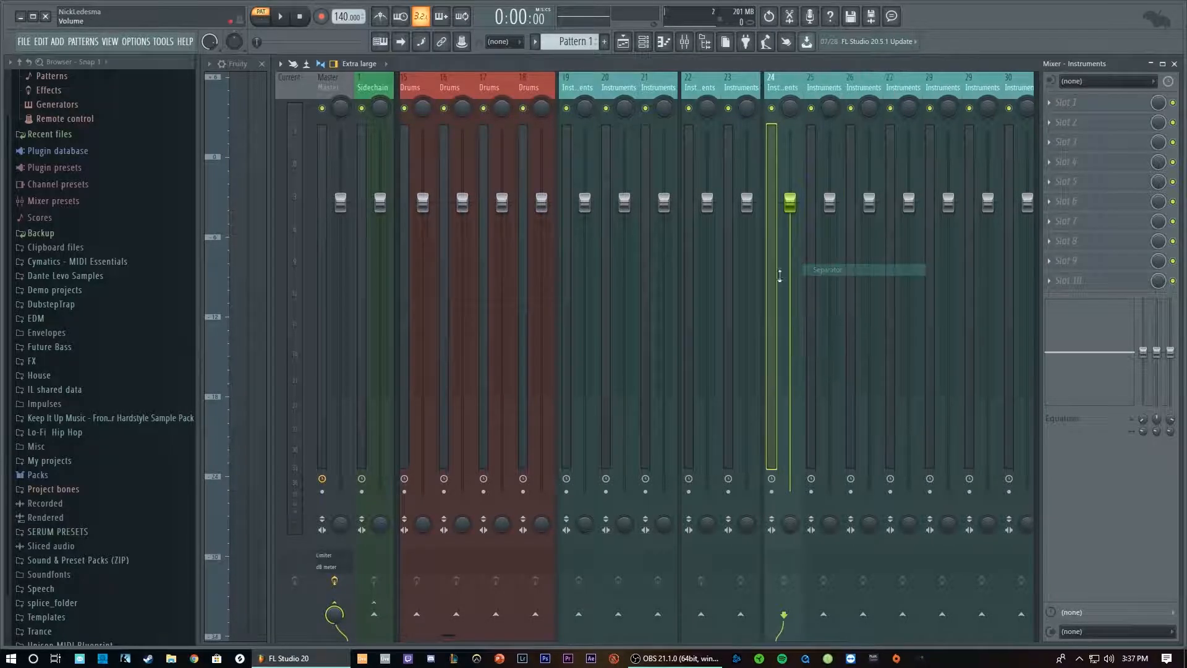
Select Instruments inserts 22 and 23, show the Right-docked tracks, and route the inserts only to the Top Melody bus on track 7.
click(722, 275)
ctrl+click(704, 283)
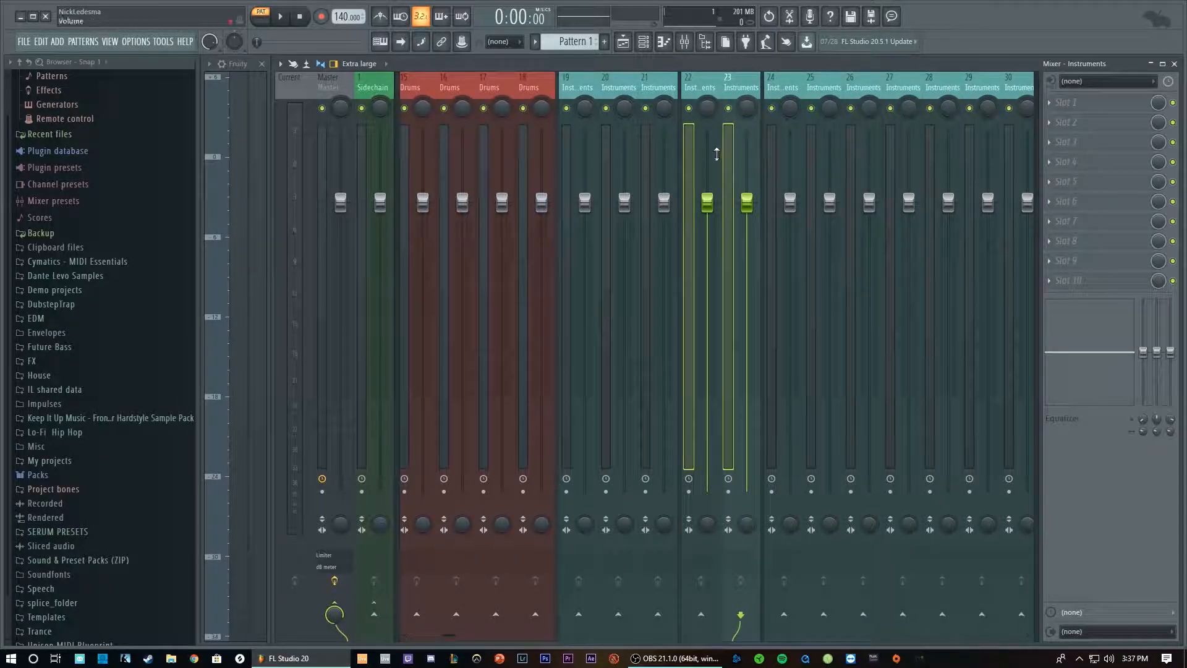
click(1036, 327)
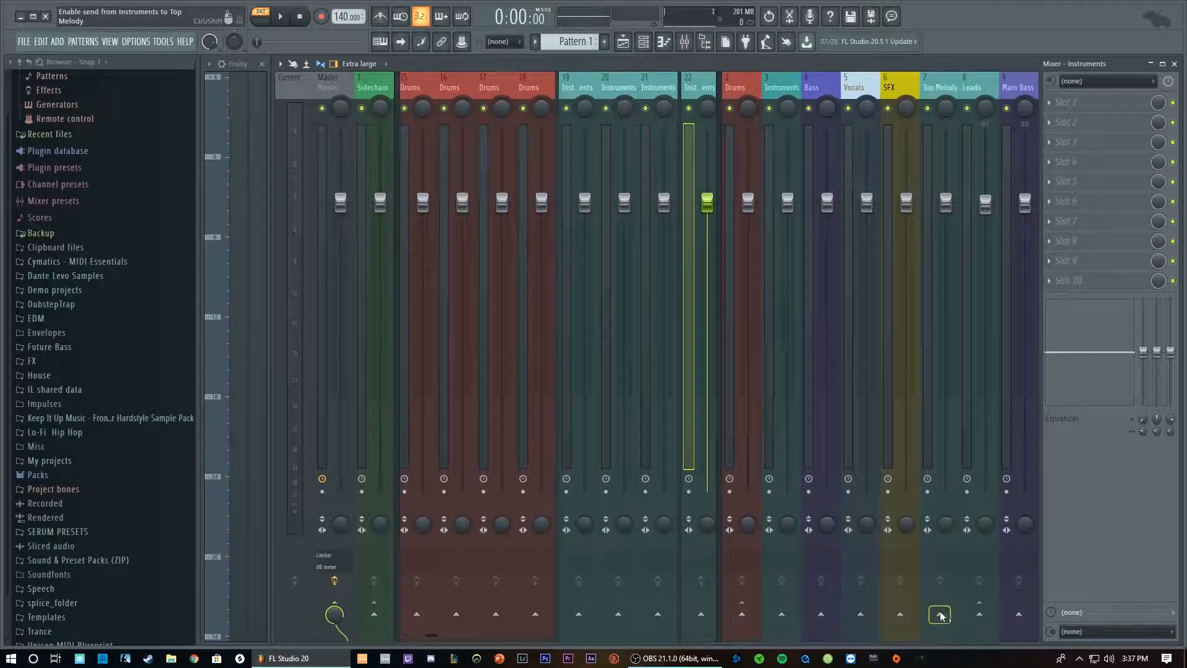
right_click(942, 615)
click(963, 607)
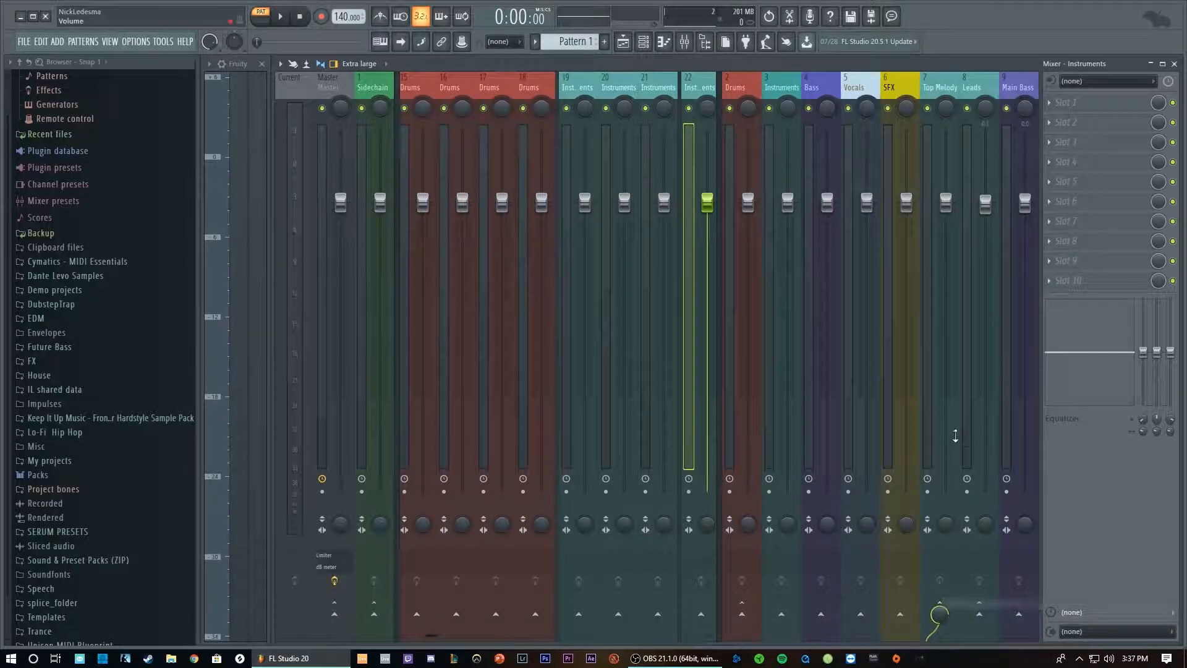
Route the Top Melody bus only to the Sidechain track and hide the Right-docked tracks.
click(932, 388)
right_click(374, 614)
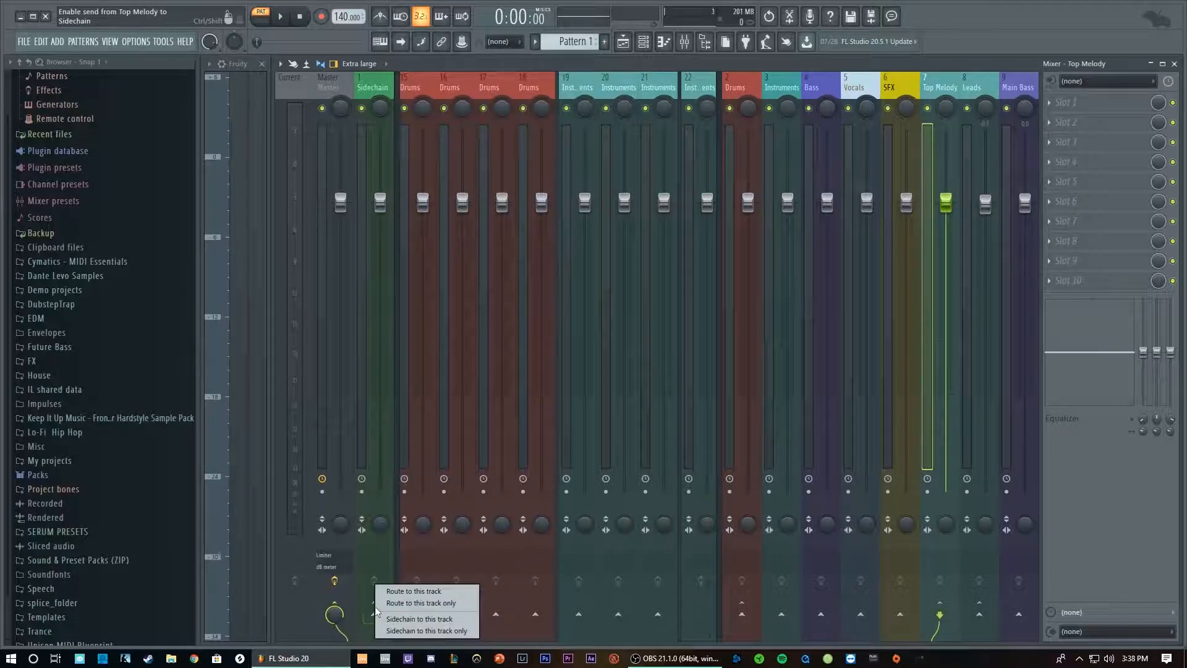
click(401, 604)
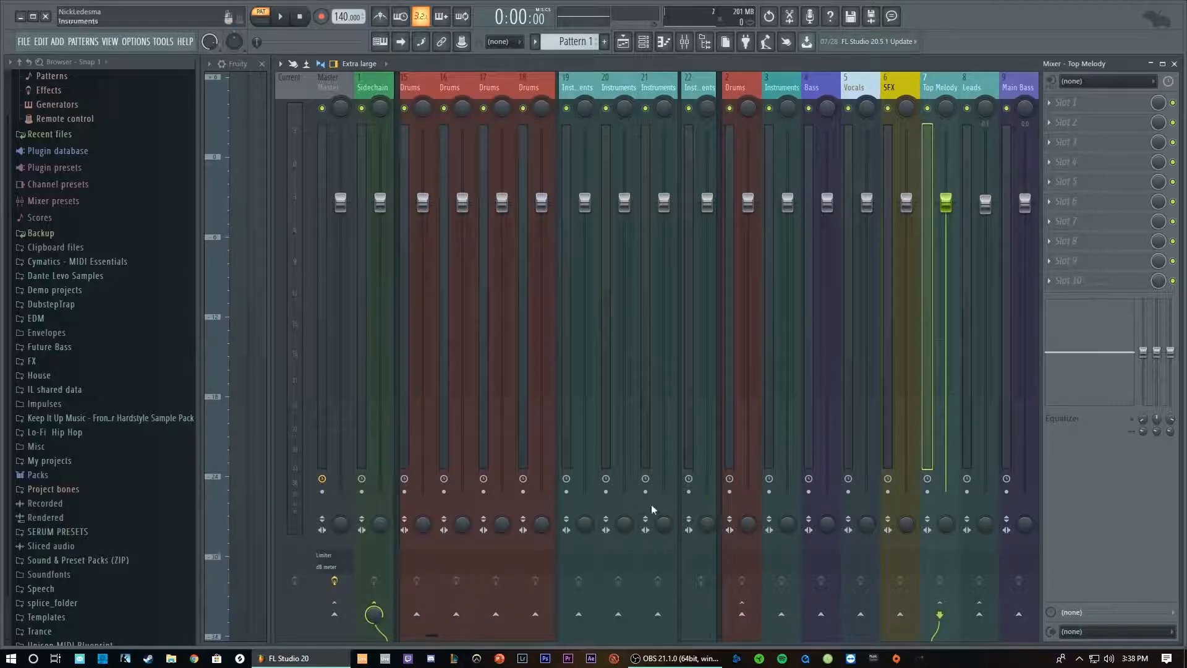
click(720, 480)
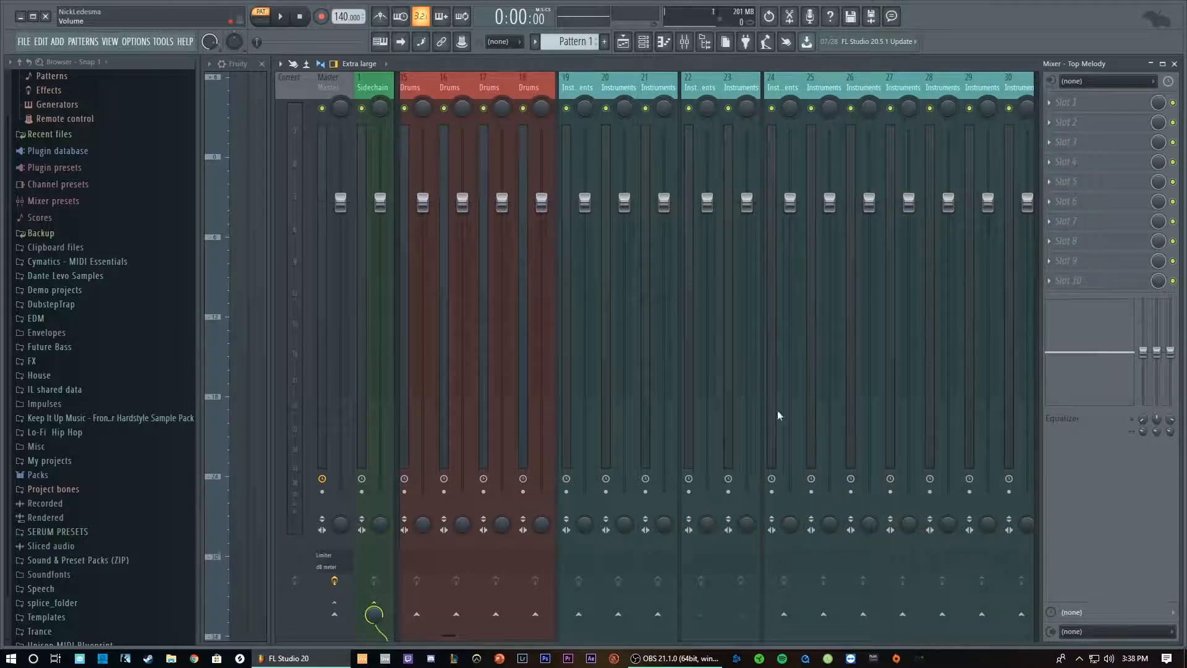
Examine the routing of the Leads, Top Melody and Sidechain tracks with the Right-docked tracks shown, and hide those tracks again.
click(1039, 498)
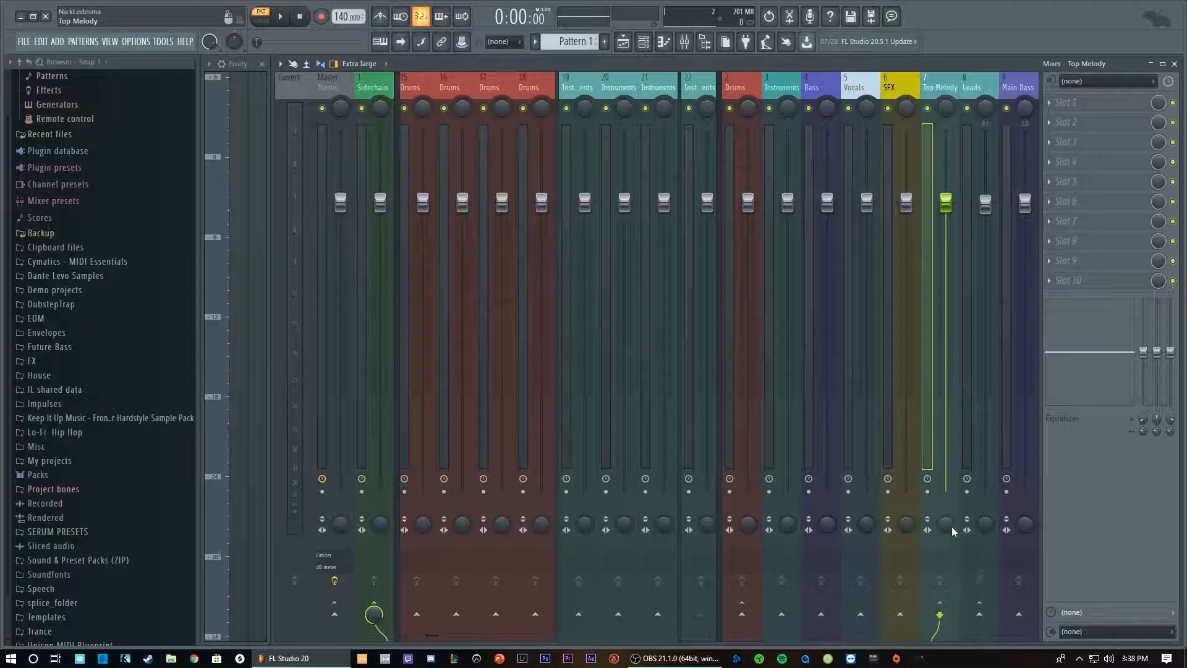
click(963, 434)
click(929, 426)
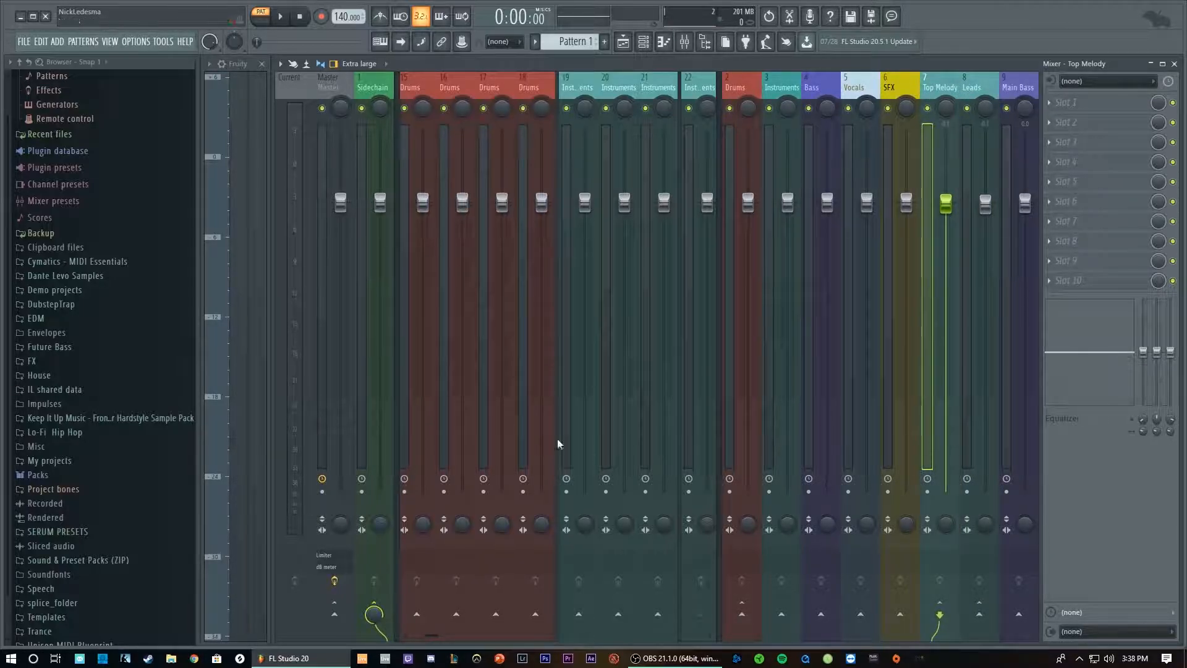
click(361, 304)
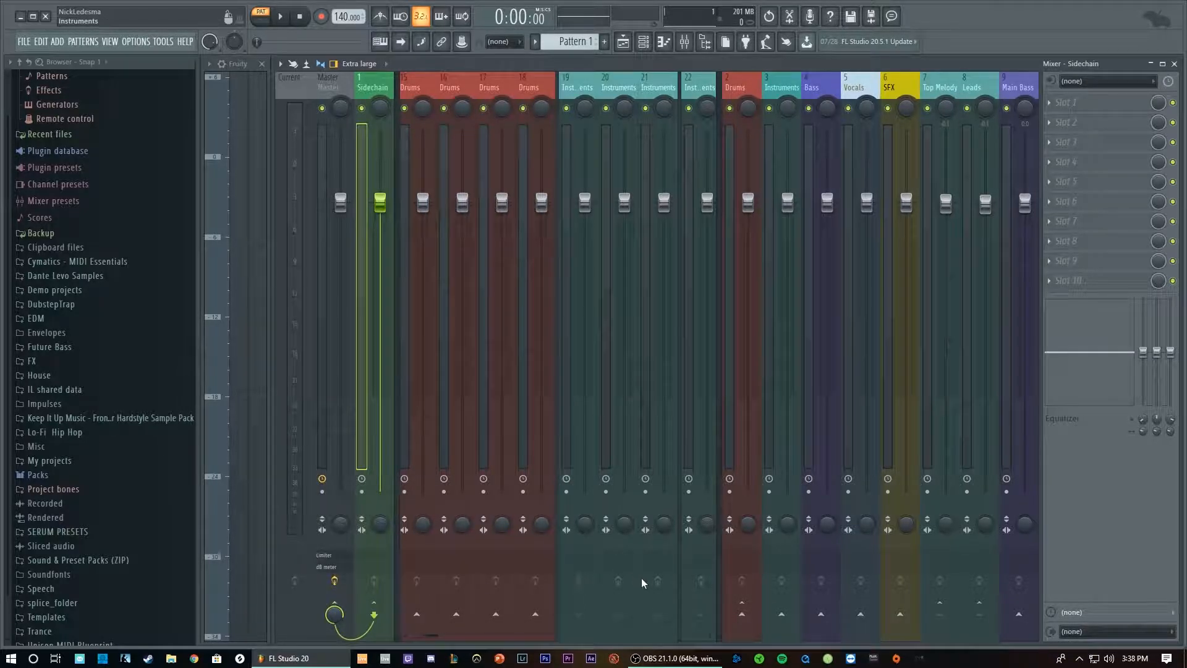
click(718, 573)
Select mixer inserts 31 to 34, rename them Bass and color them purple.
scroll(674, 568, down, 10)
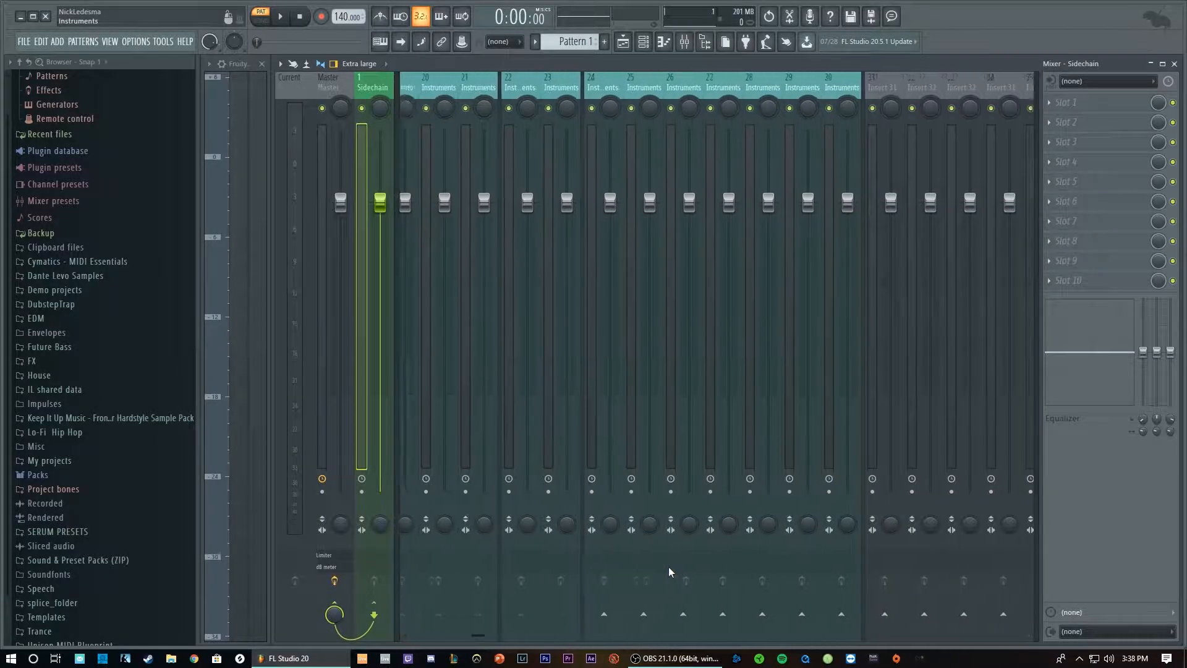
scroll(664, 554, down, 4)
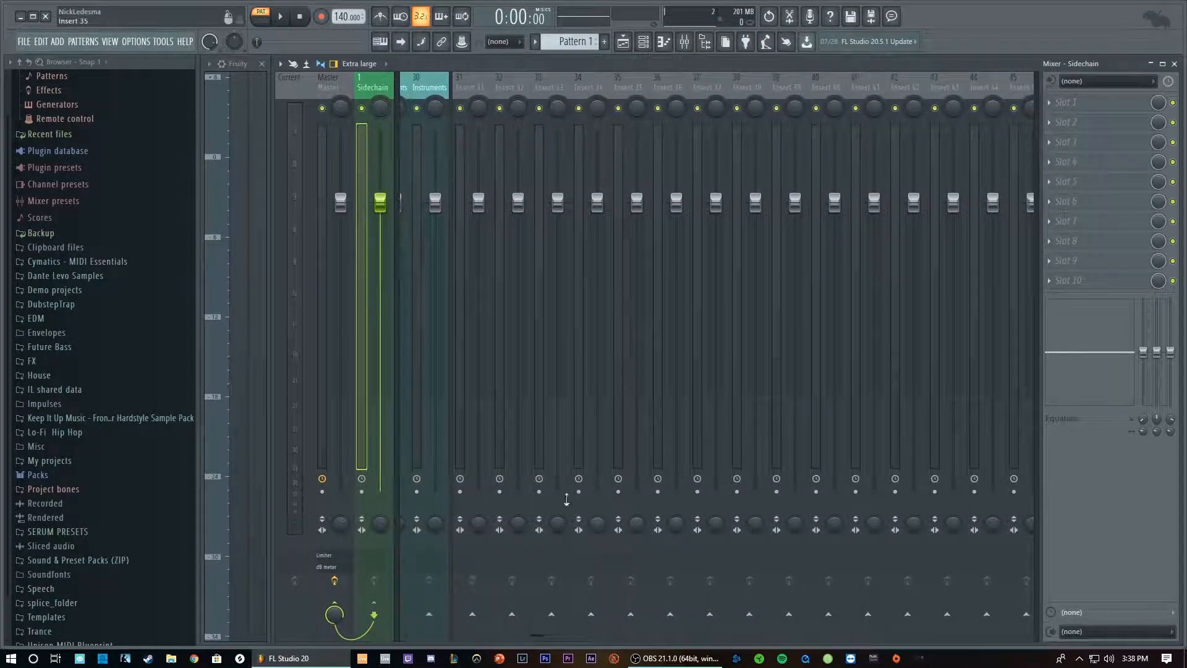
drag(455, 280, 592, 286)
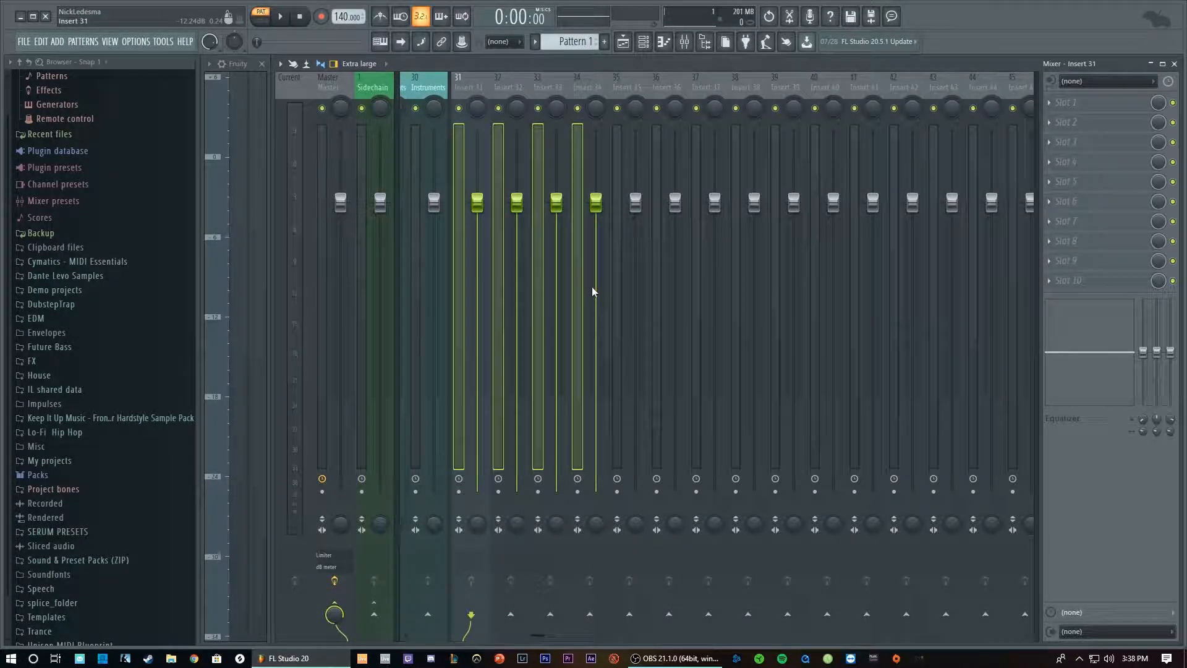
right_click(572, 74)
click(611, 88)
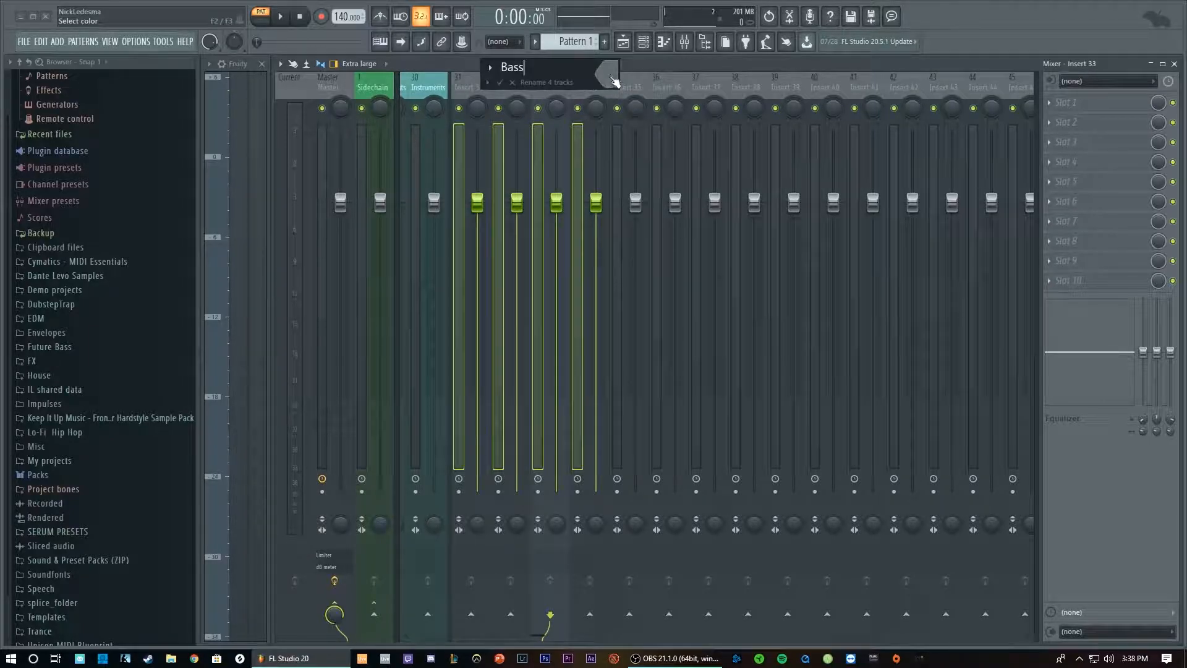
click(615, 80)
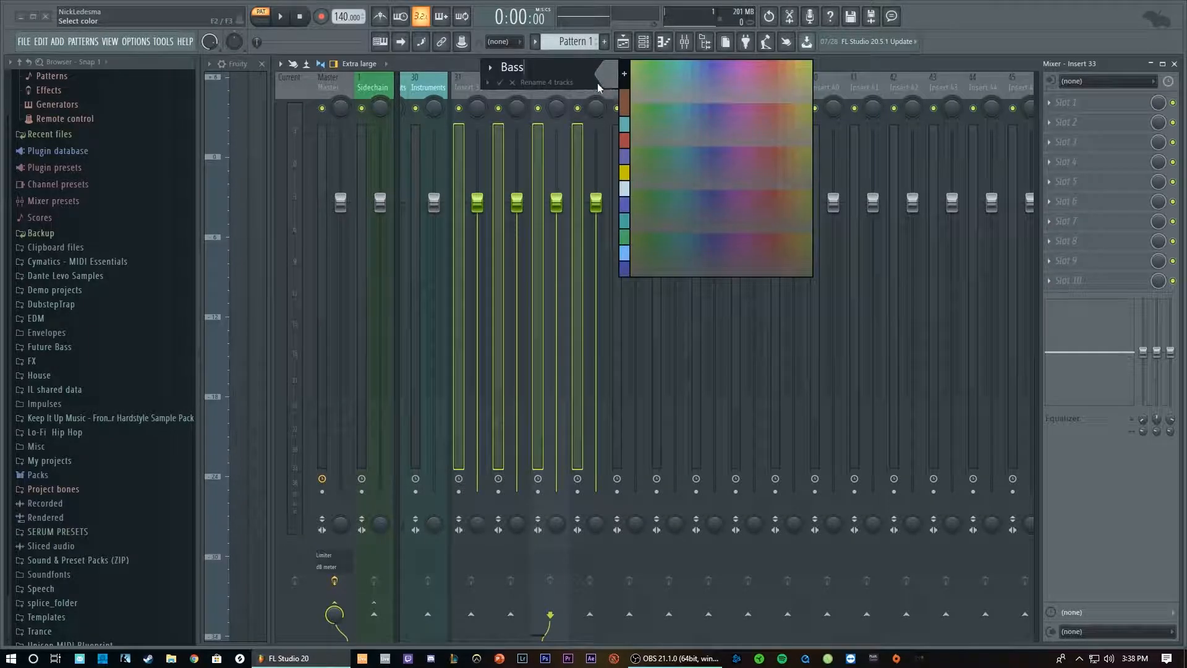
click(623, 209)
key(Return)
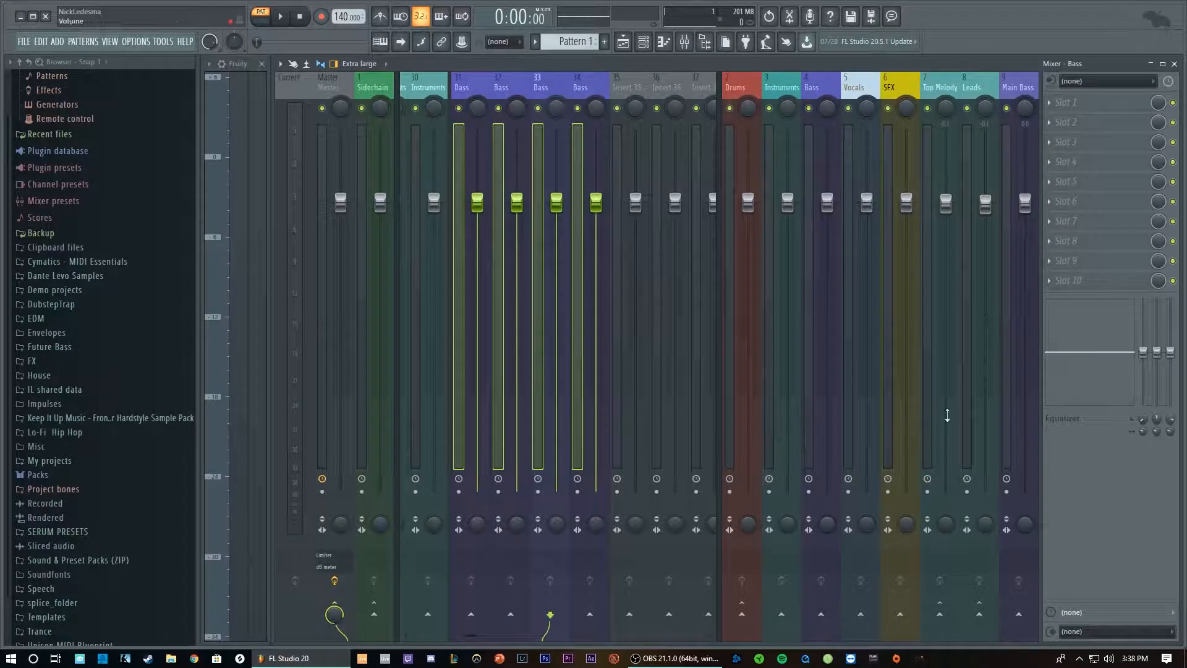
Route Bass inserts 31 to 34 only to the Bass bus on track 4, and reroute inserts 31 and 32 only to the Main Bass bus.
right_click(822, 612)
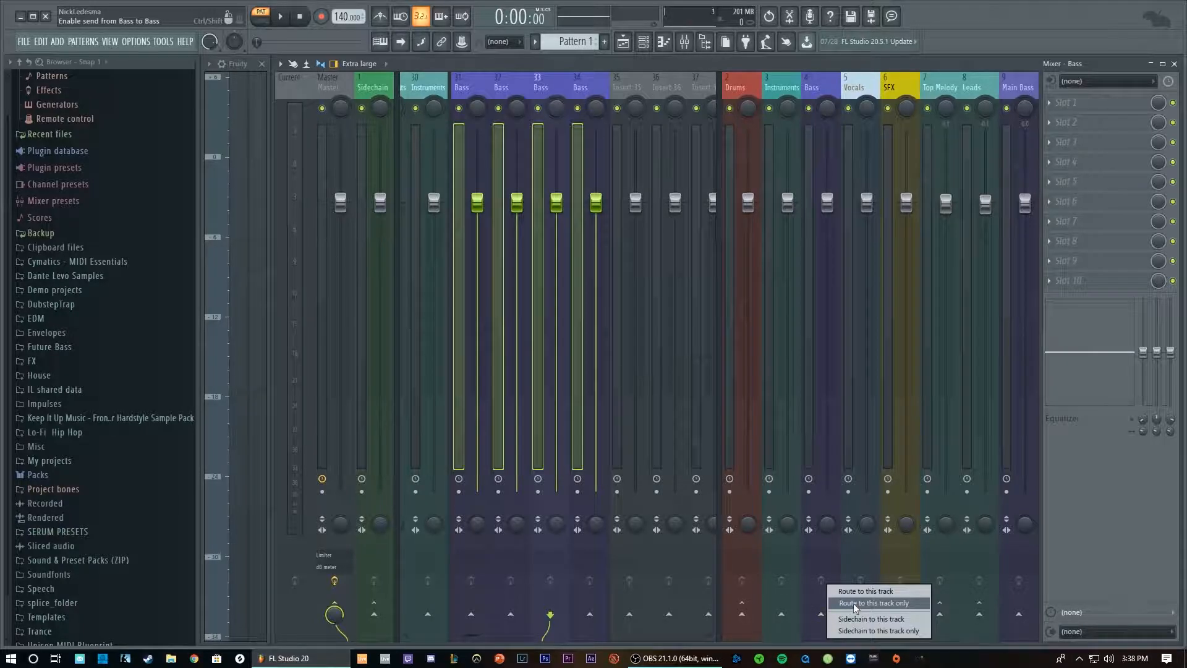
click(855, 604)
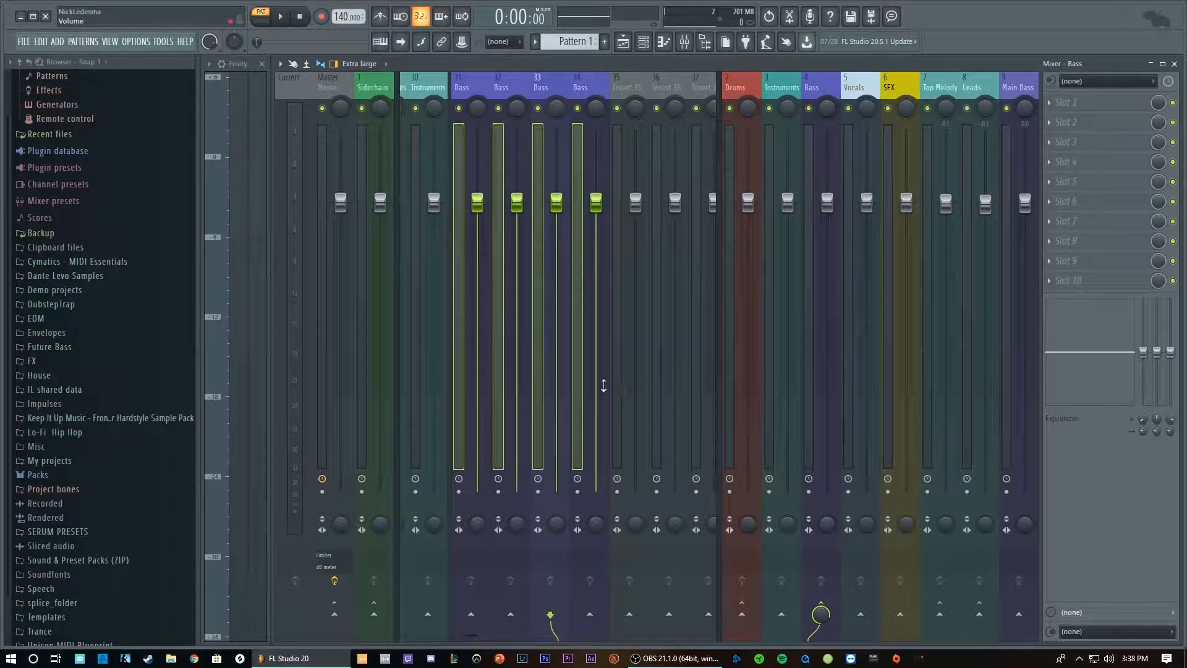
click(498, 356)
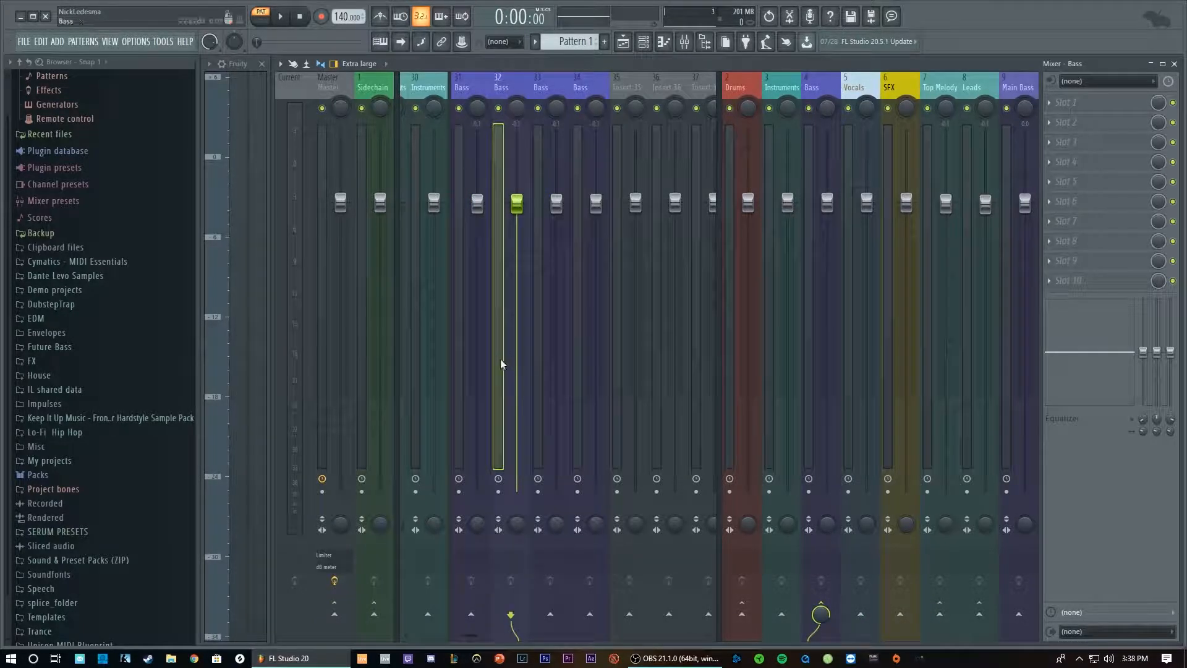
ctrl+click(473, 361)
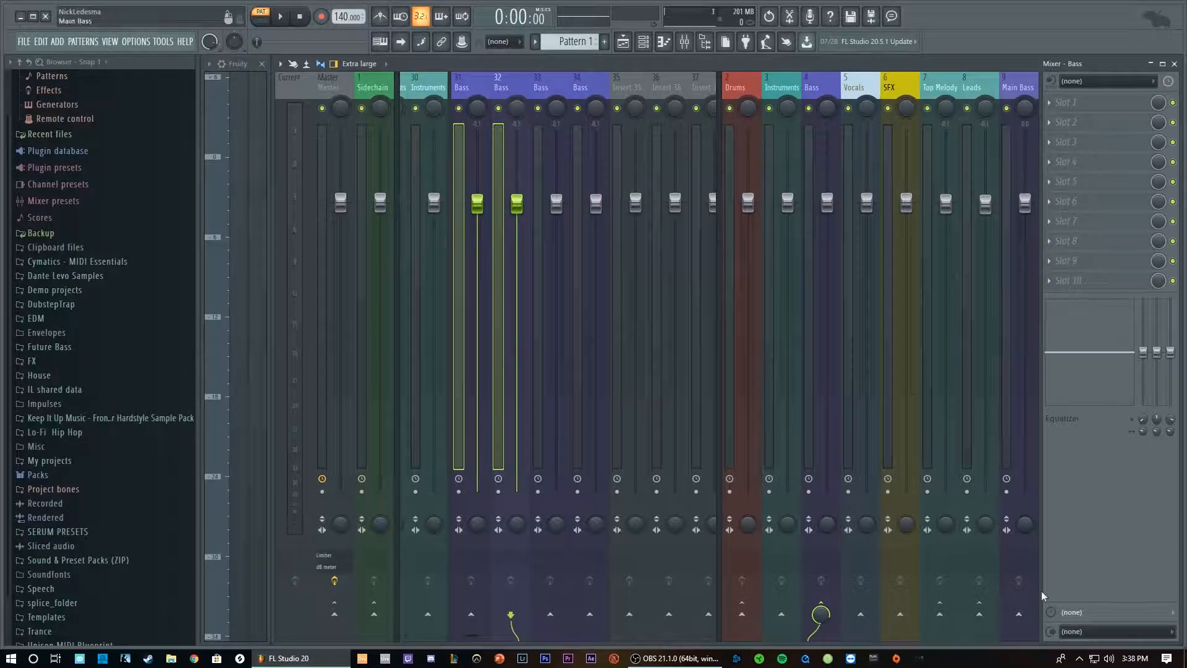
right_click(1021, 614)
click(1057, 602)
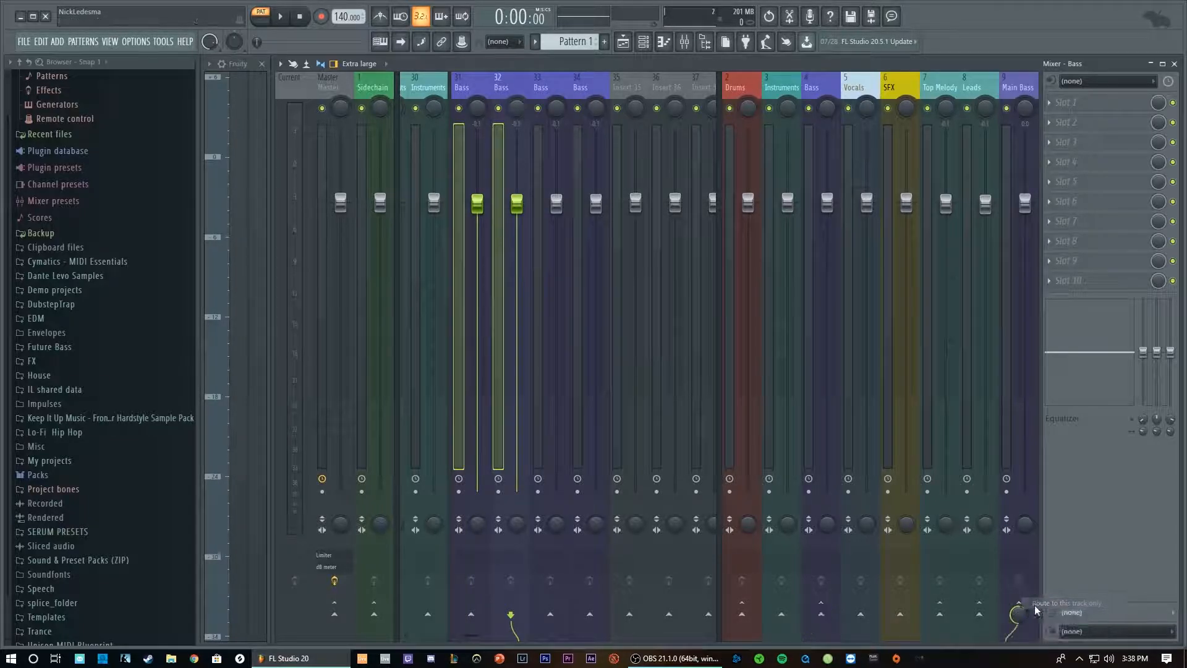
Route the Main Bass bus on track 9 only to the Sidechain track, select Sidechain, and hide the Right-docked tracks.
click(1012, 463)
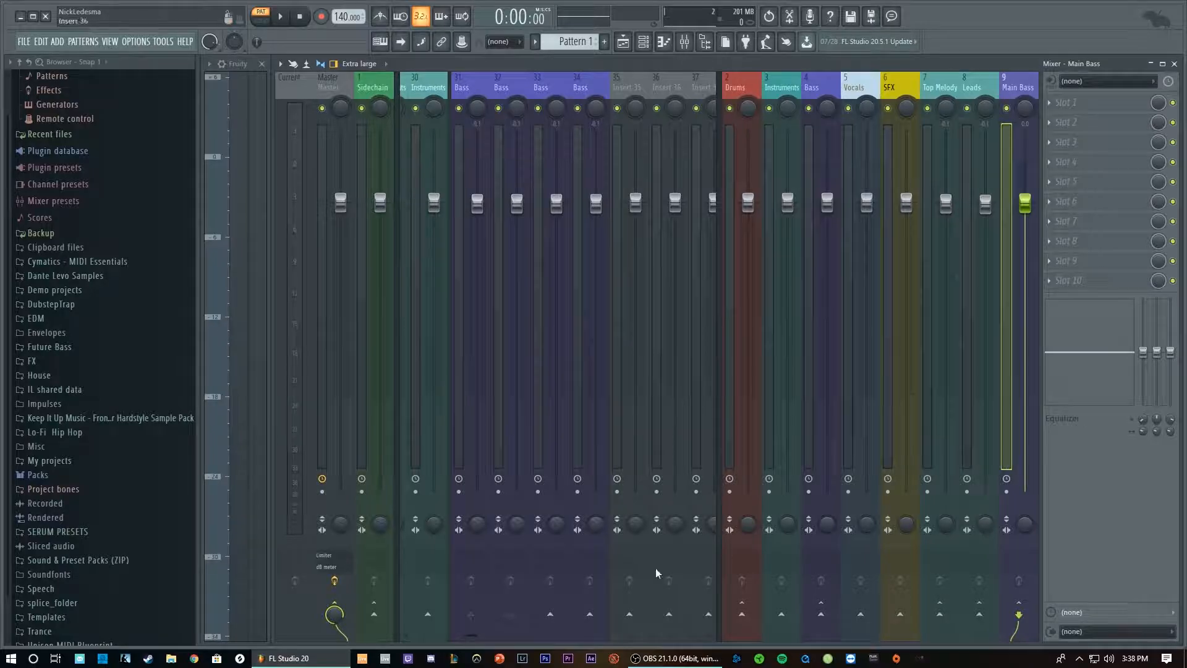
right_click(375, 615)
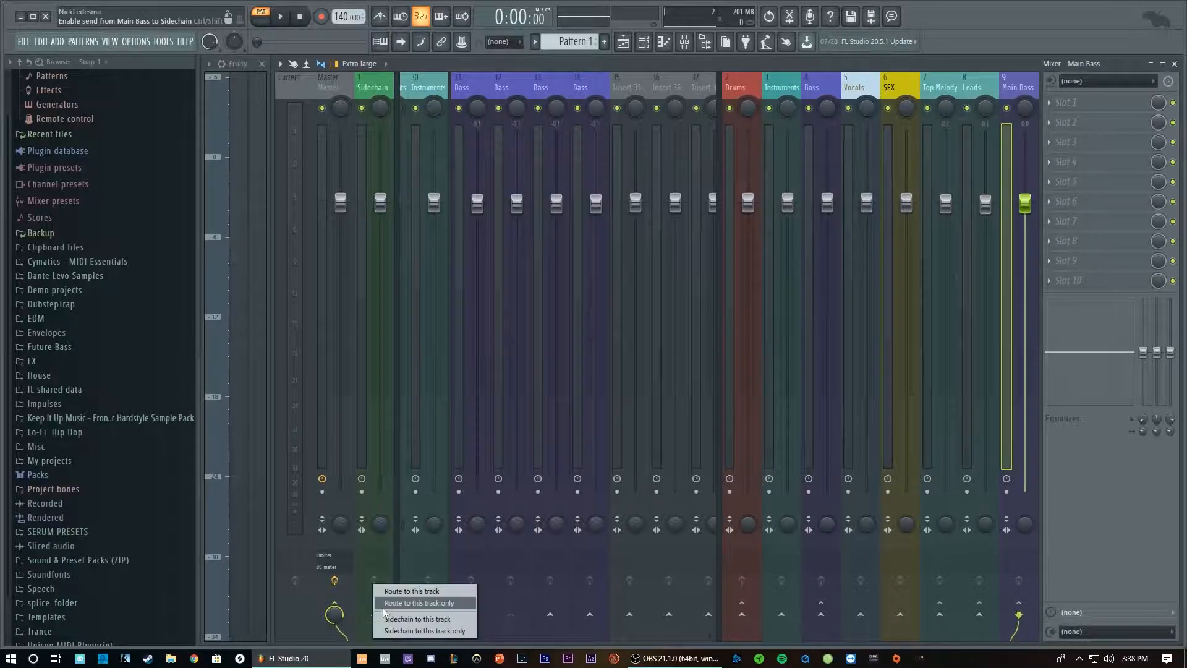
click(390, 612)
click(364, 457)
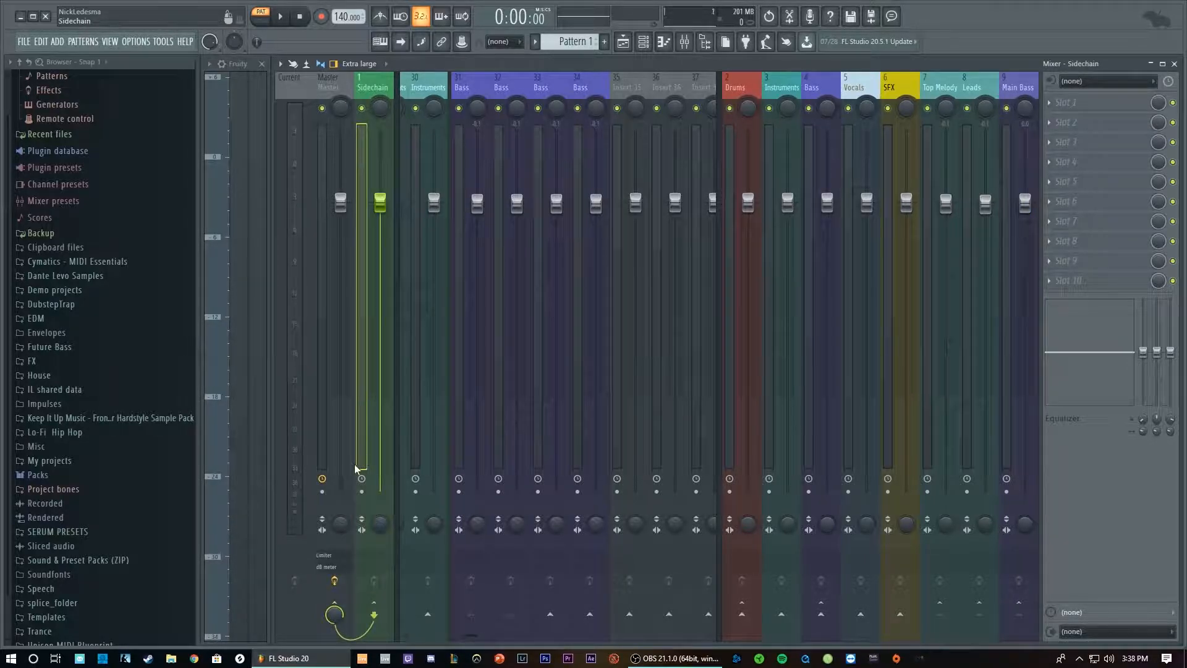
click(717, 394)
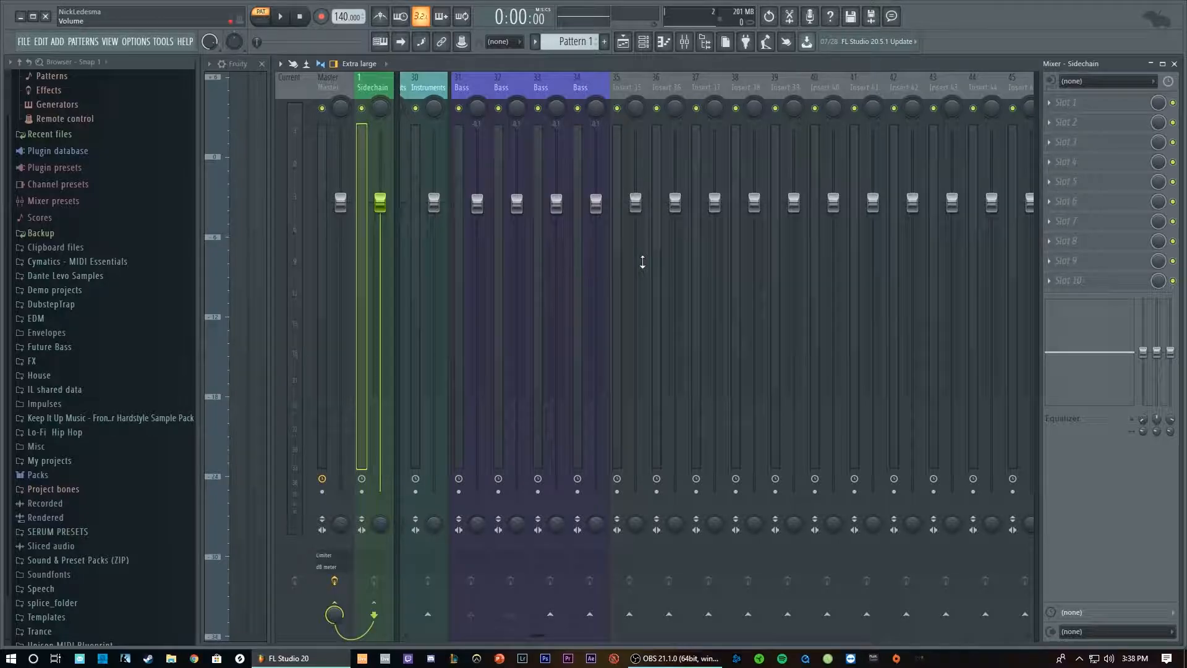
Add a separator at insert 35 after the Bass group.
click(623, 278)
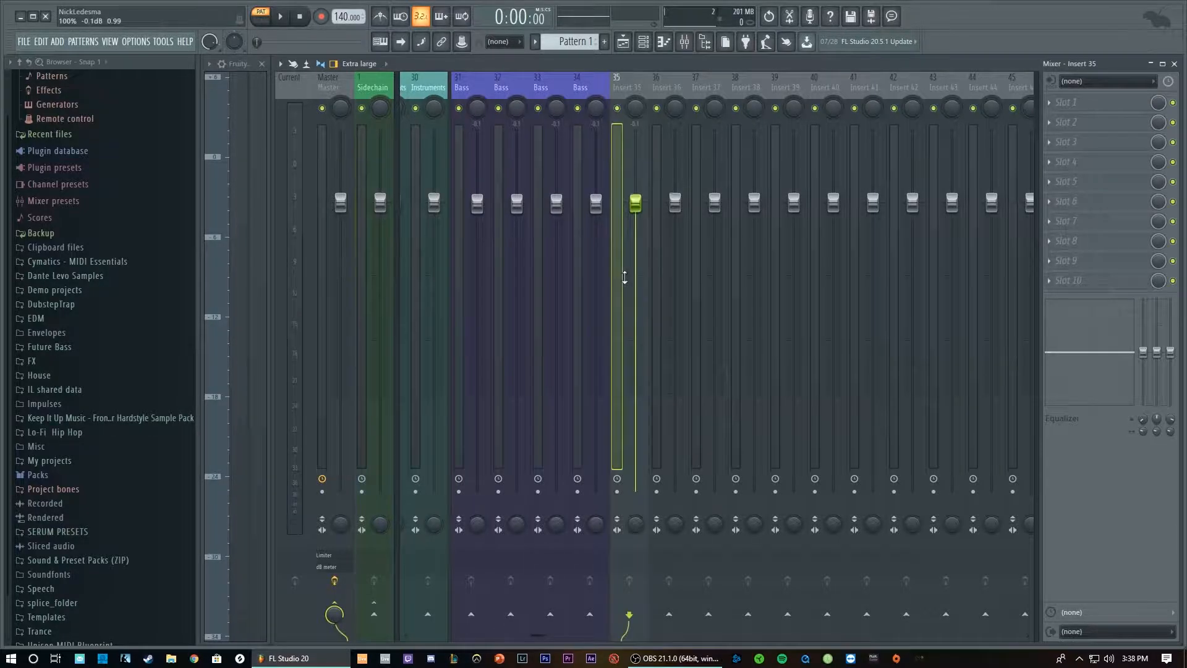
right_click(622, 277)
click(682, 271)
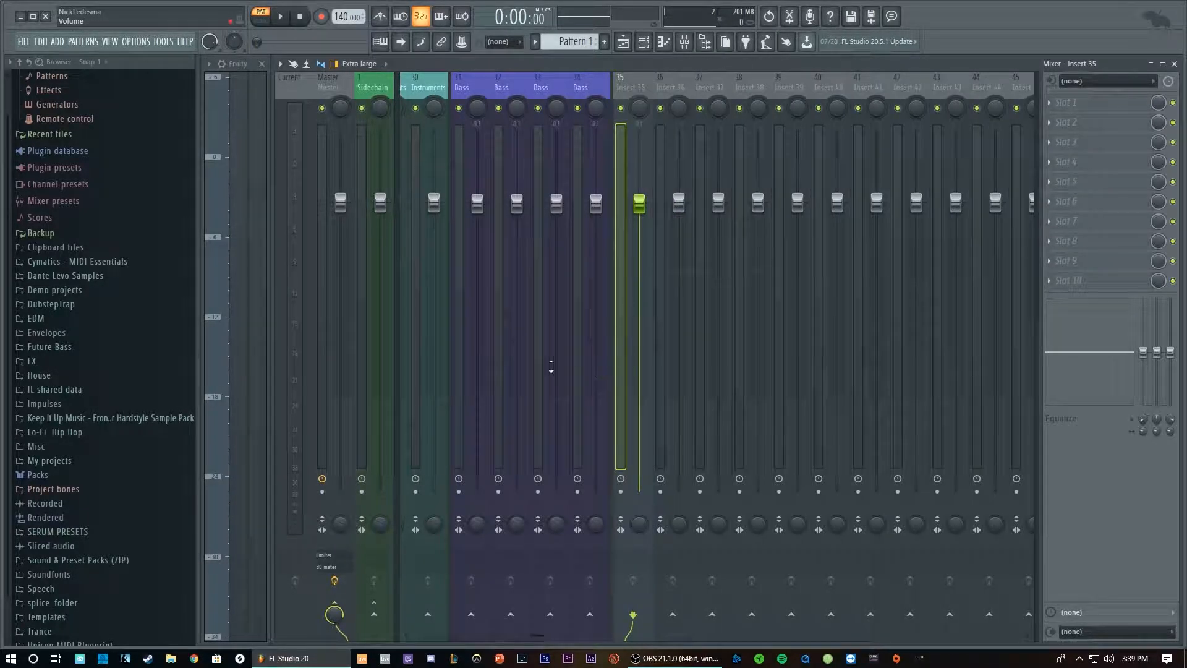
Select mixer inserts 35 to 38, rename them Vocals and color them pale blue.
scroll(611, 548, left, 3)
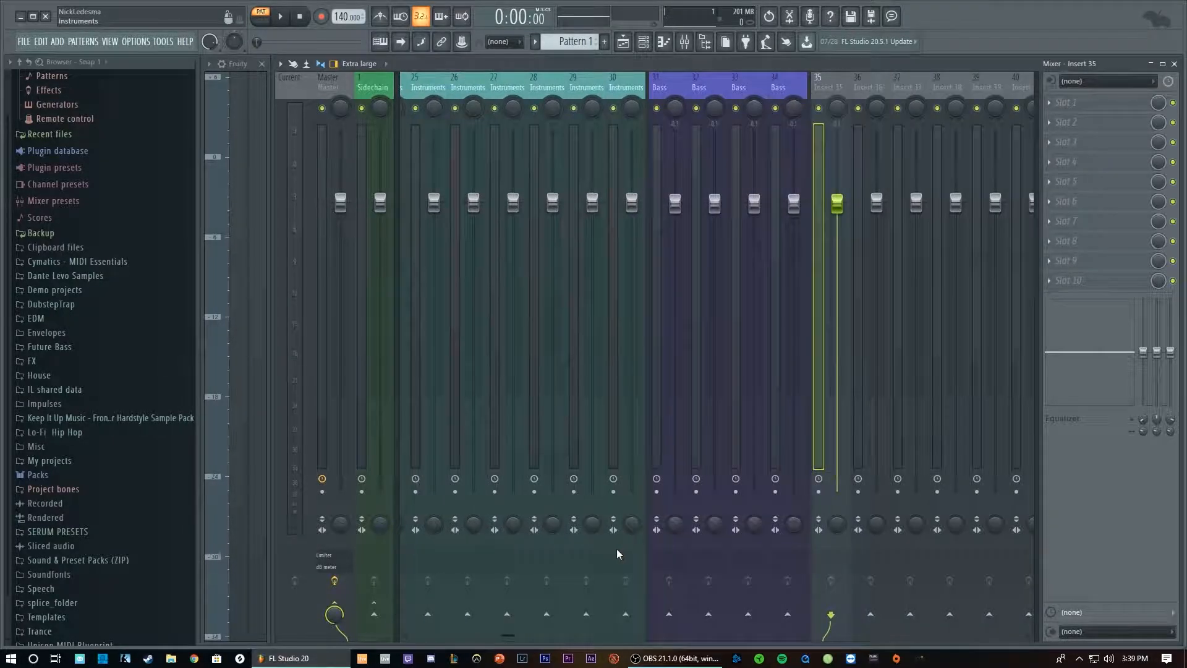
scroll(620, 553, left, 6)
scroll(622, 557, right, 5)
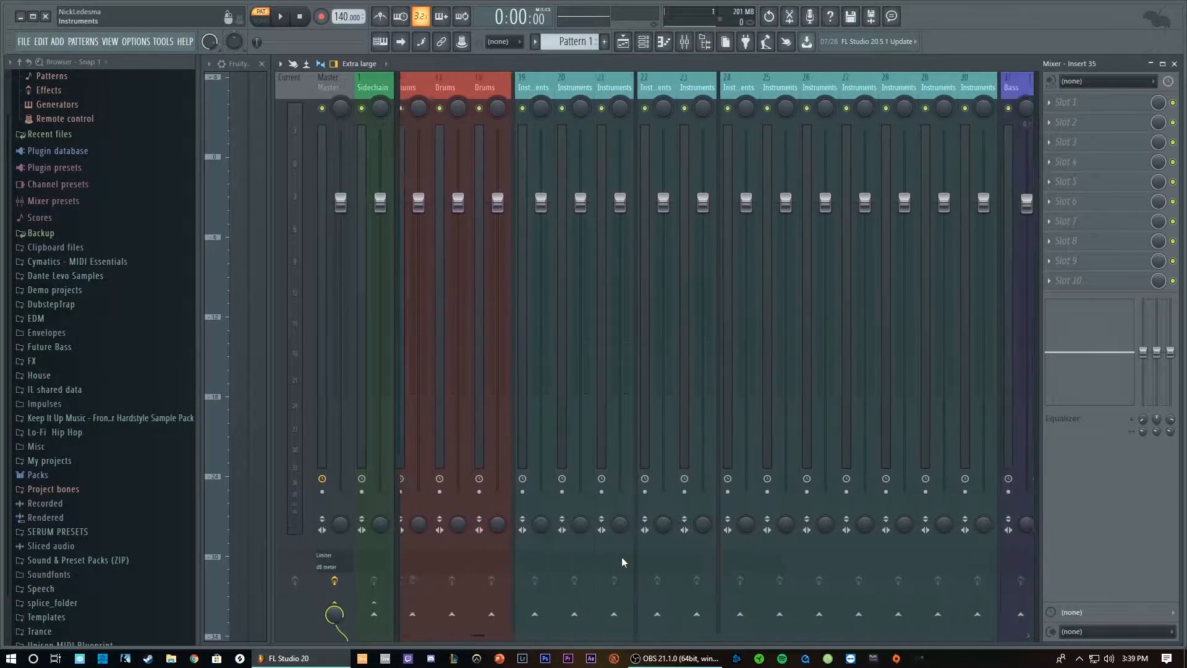
scroll(624, 555, right, 10)
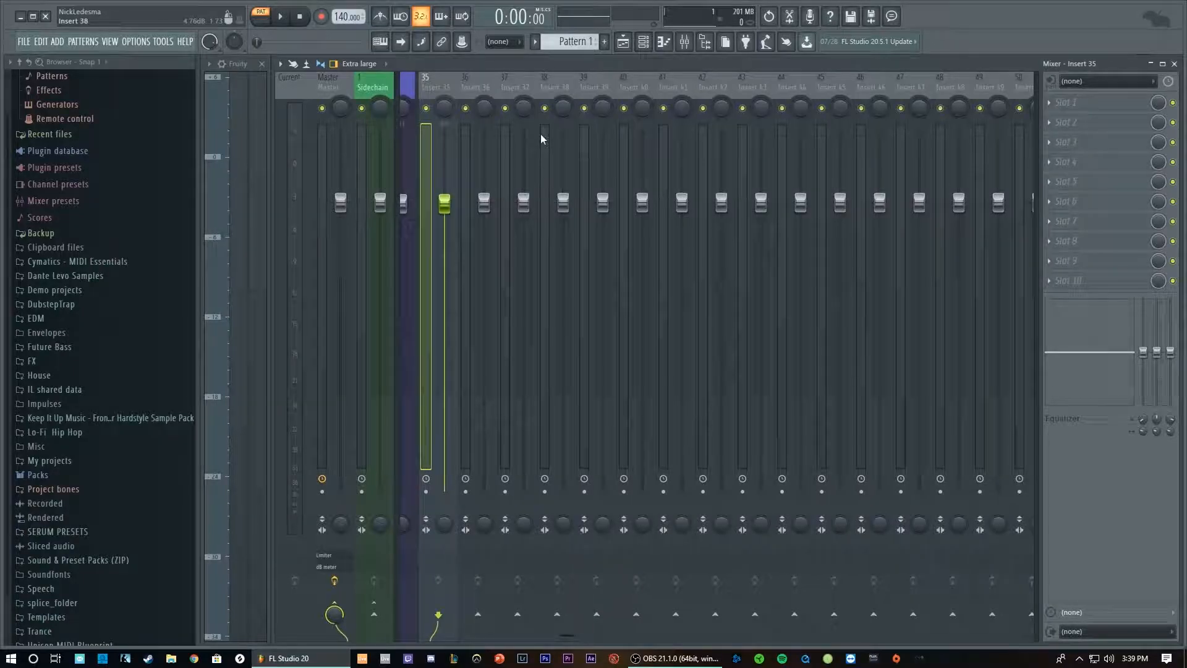
drag(426, 148, 542, 161)
right_click(547, 88)
click(621, 78)
text(Vocals)
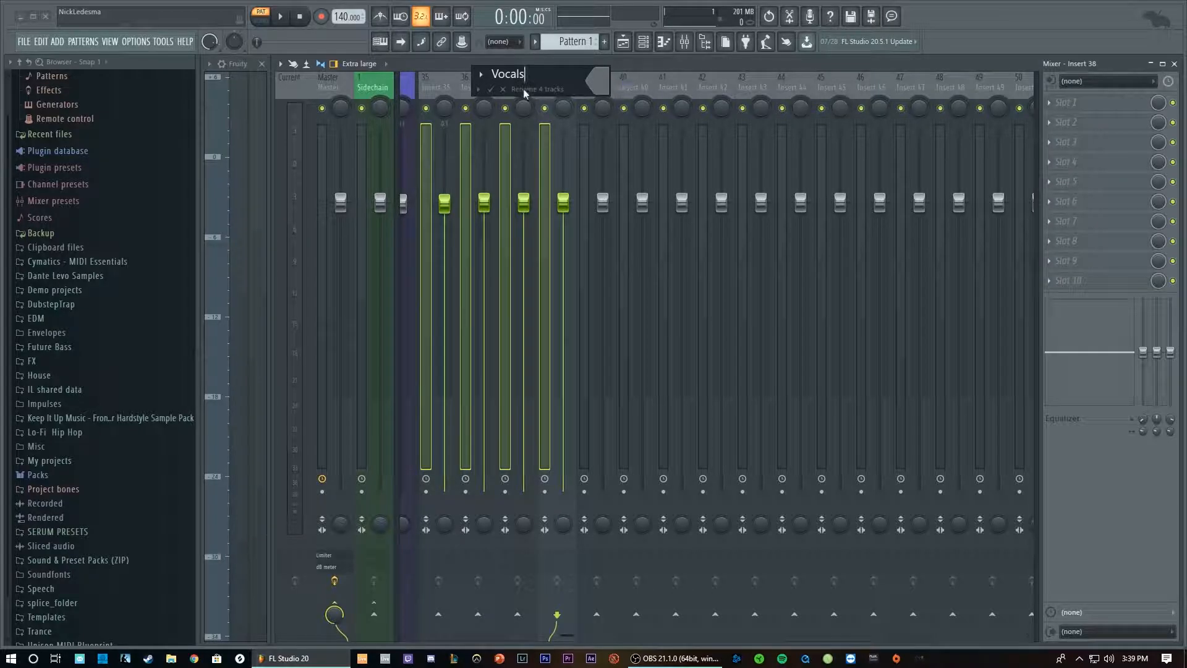
click(605, 91)
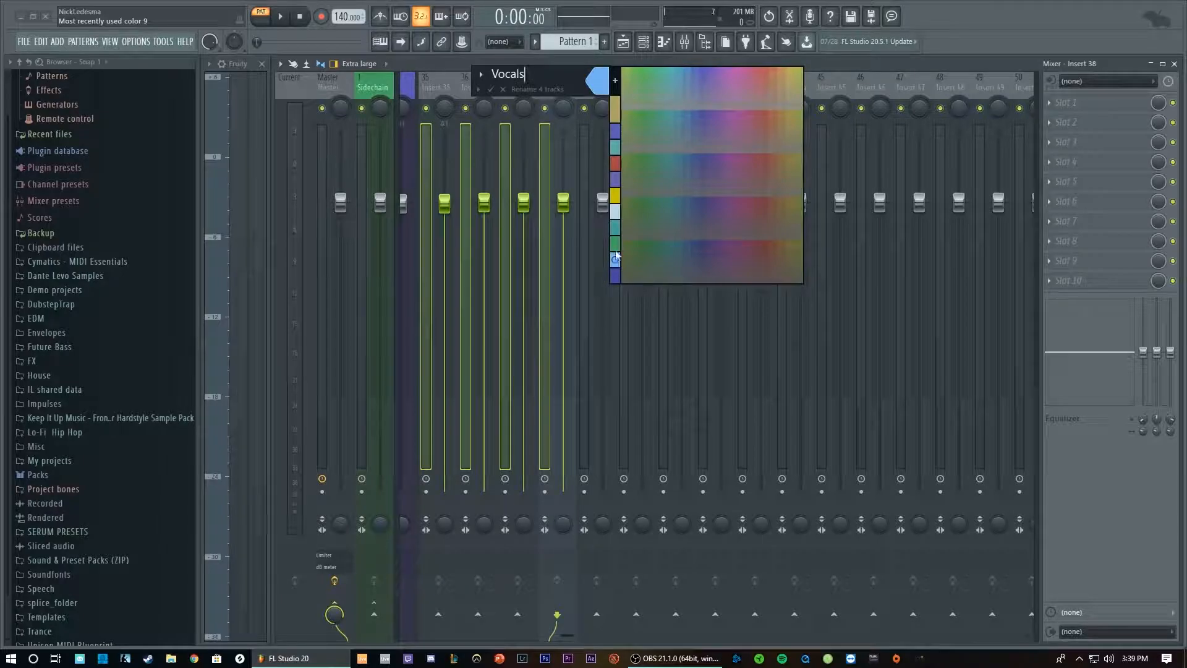
click(616, 259)
key(Return)
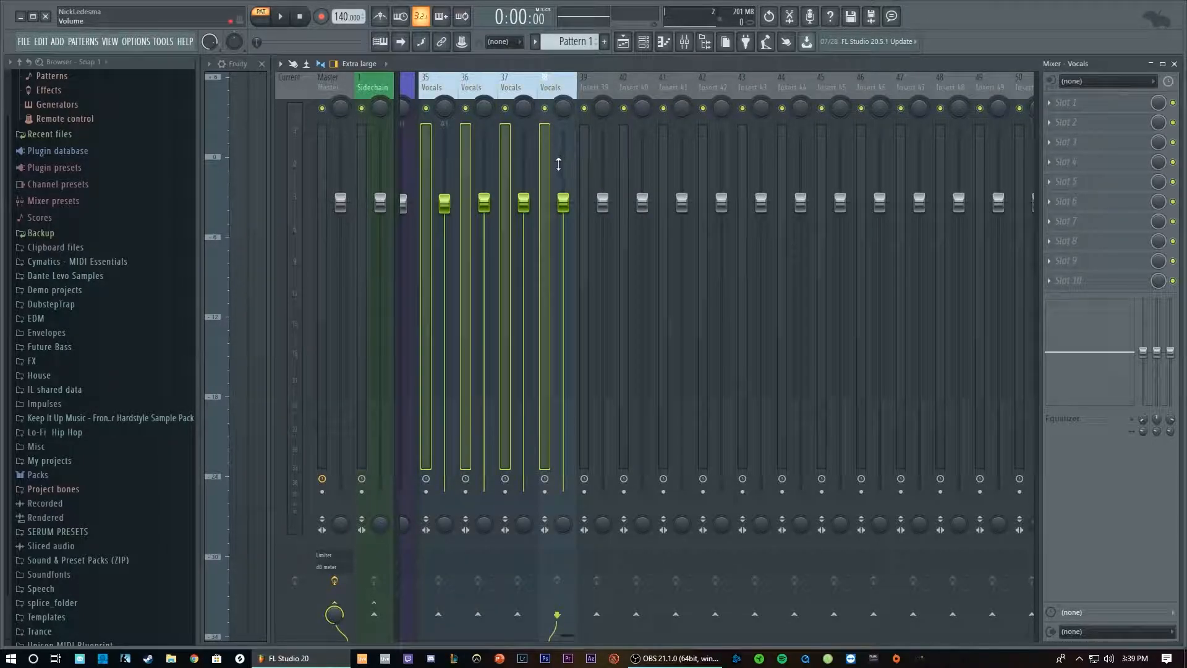
Add a separator at insert 39 and route Vocals inserts 35 to 38 only to the Vocals bus on track 5.
right_click(586, 172)
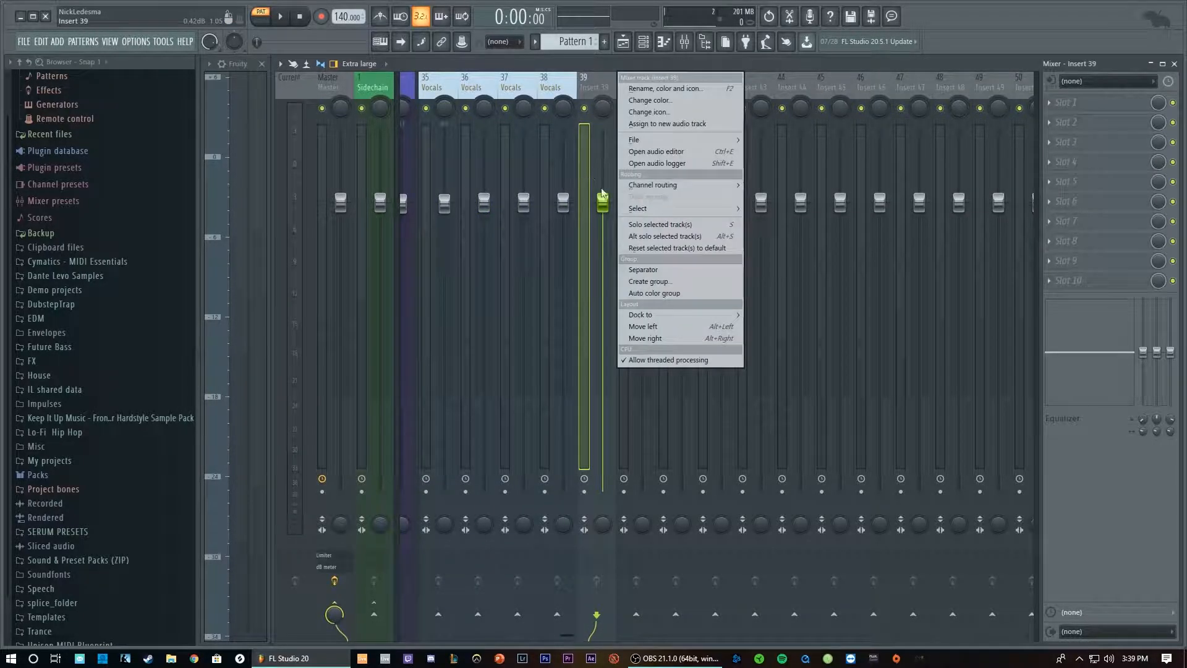
click(644, 272)
drag(558, 236, 426, 185)
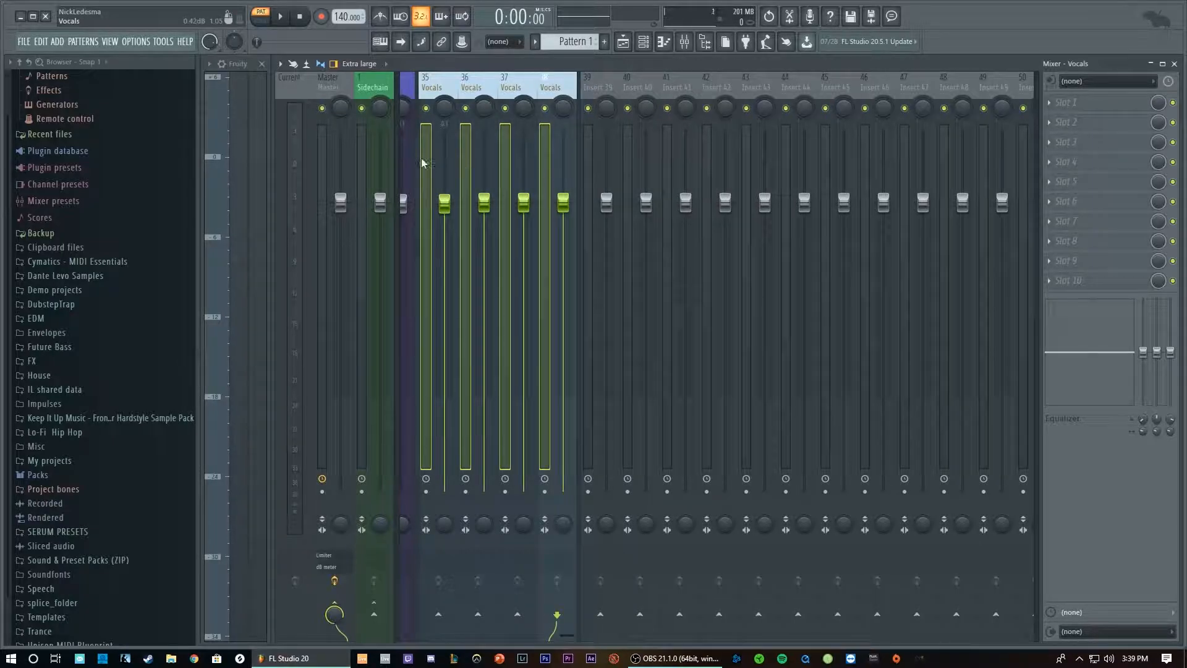
click(1035, 409)
right_click(862, 613)
click(903, 603)
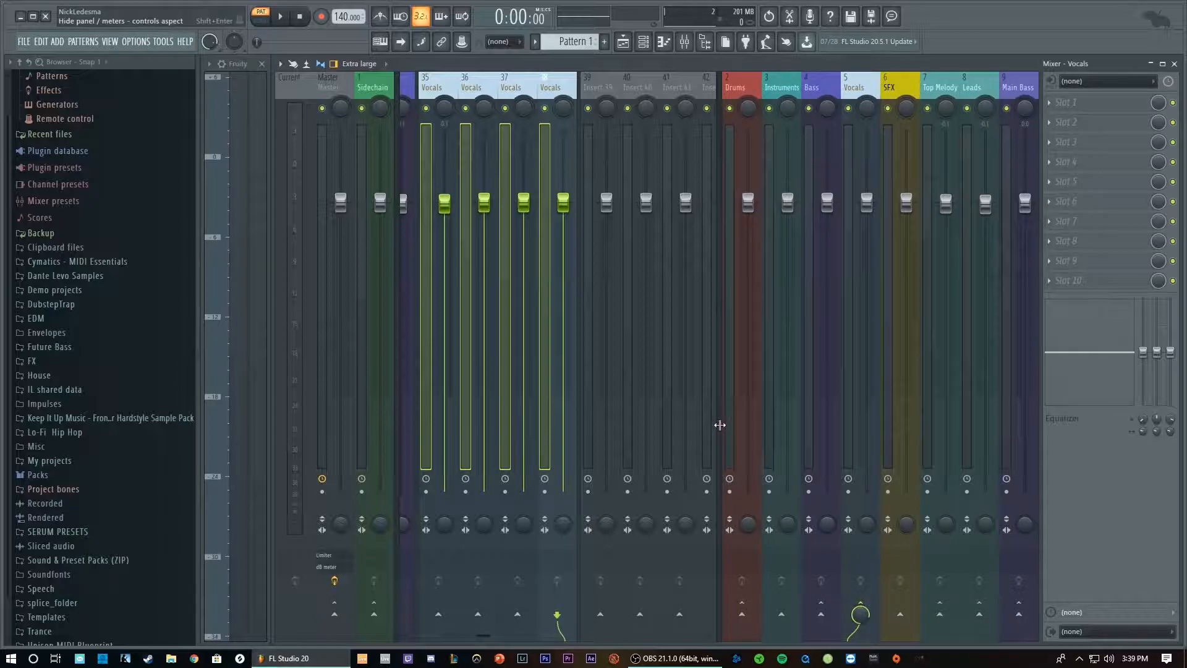
click(850, 413)
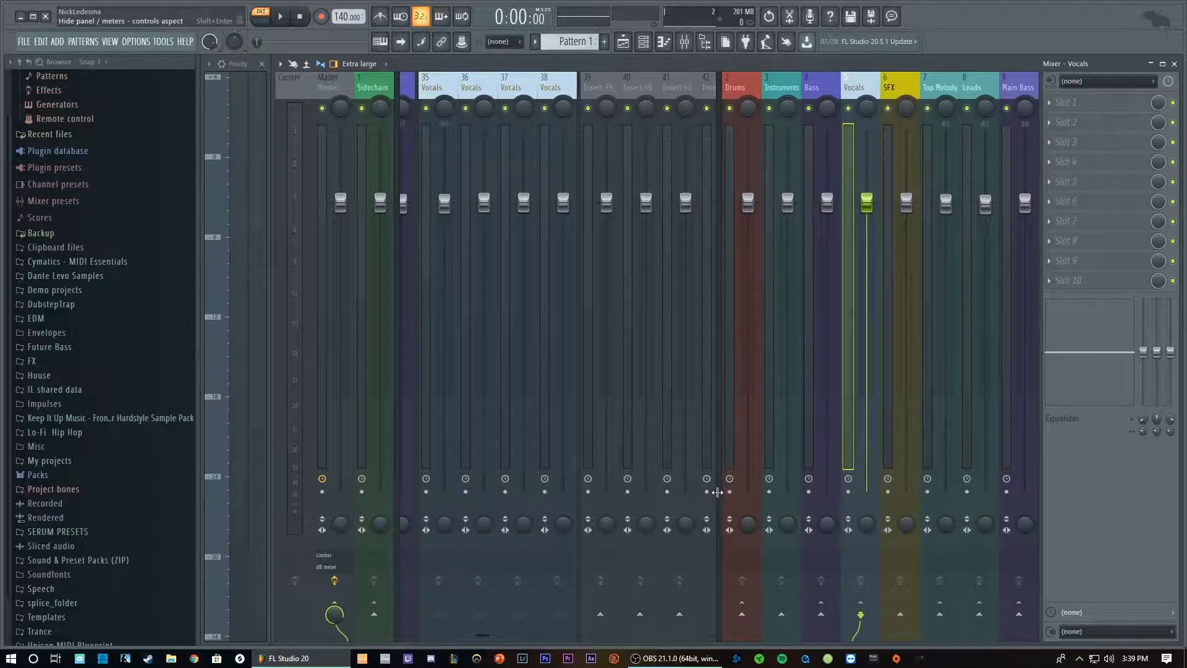
click(719, 492)
Open the Edison audio editor on insert 39 and close its window.
click(591, 409)
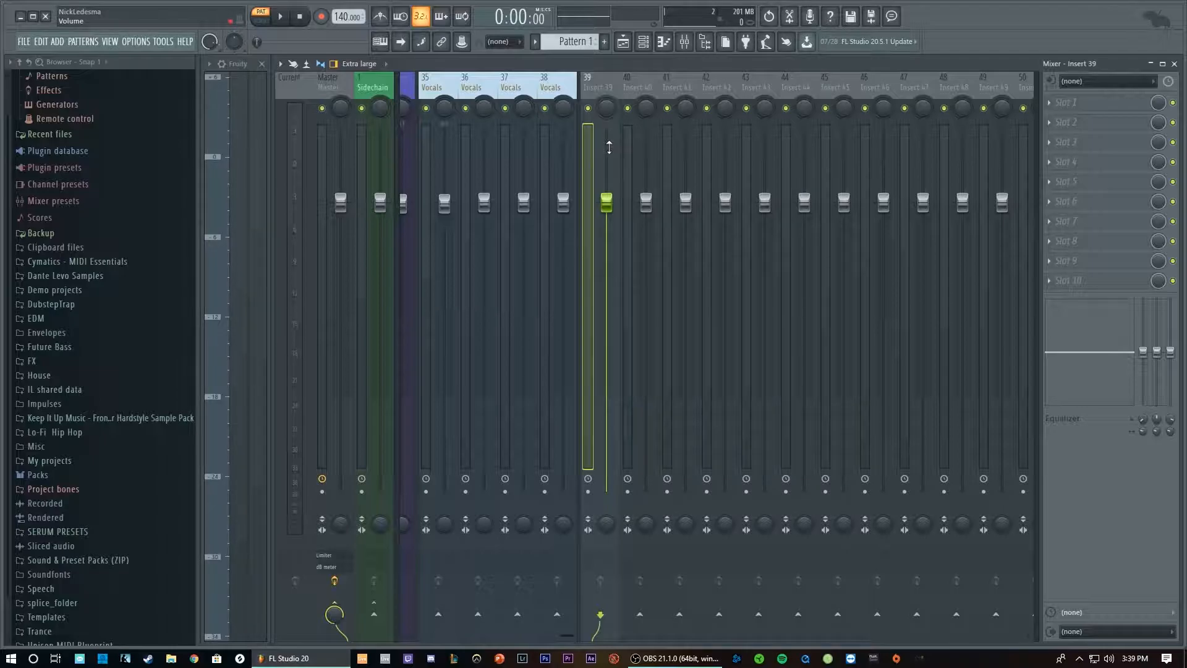
right_click(593, 149)
click(644, 153)
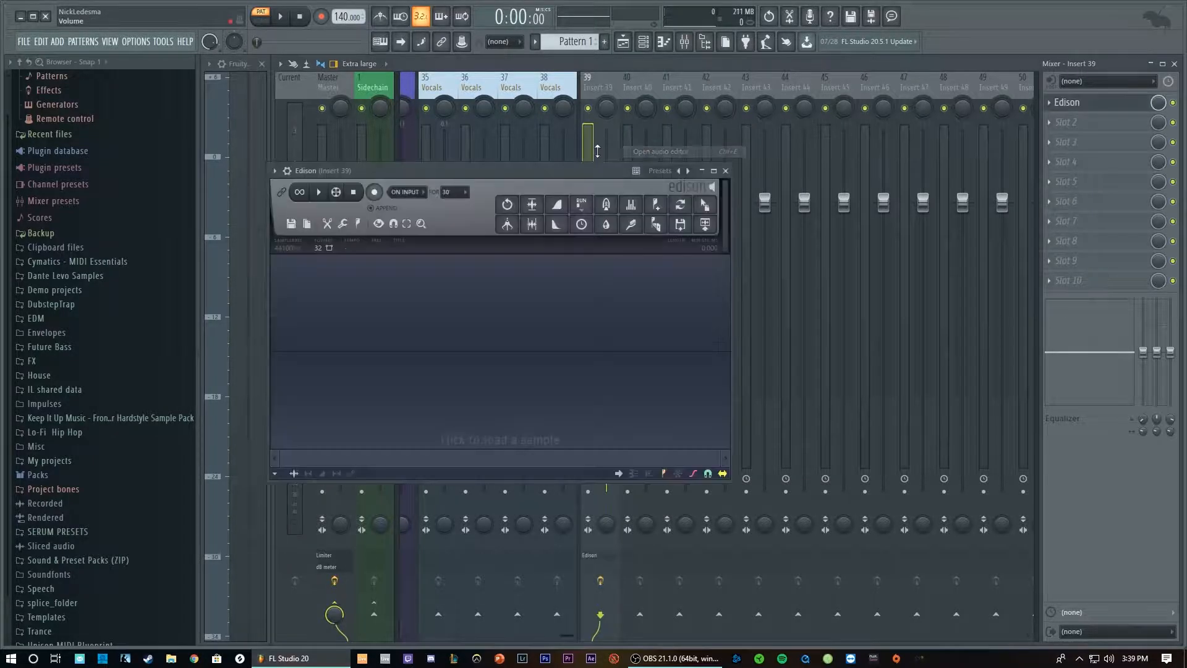
click(709, 176)
Select mixer inserts 39 to 48, rename them SFX and color them yellow.
drag(596, 167, 942, 159)
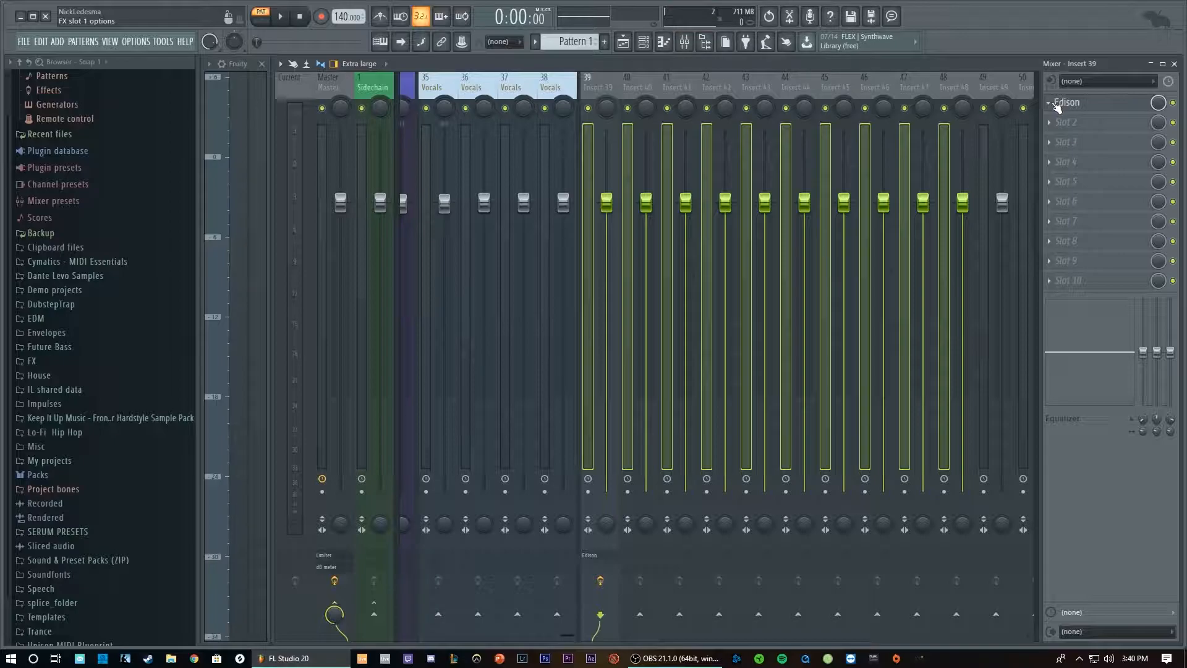
right_click(606, 80)
click(674, 92)
text(SFX)
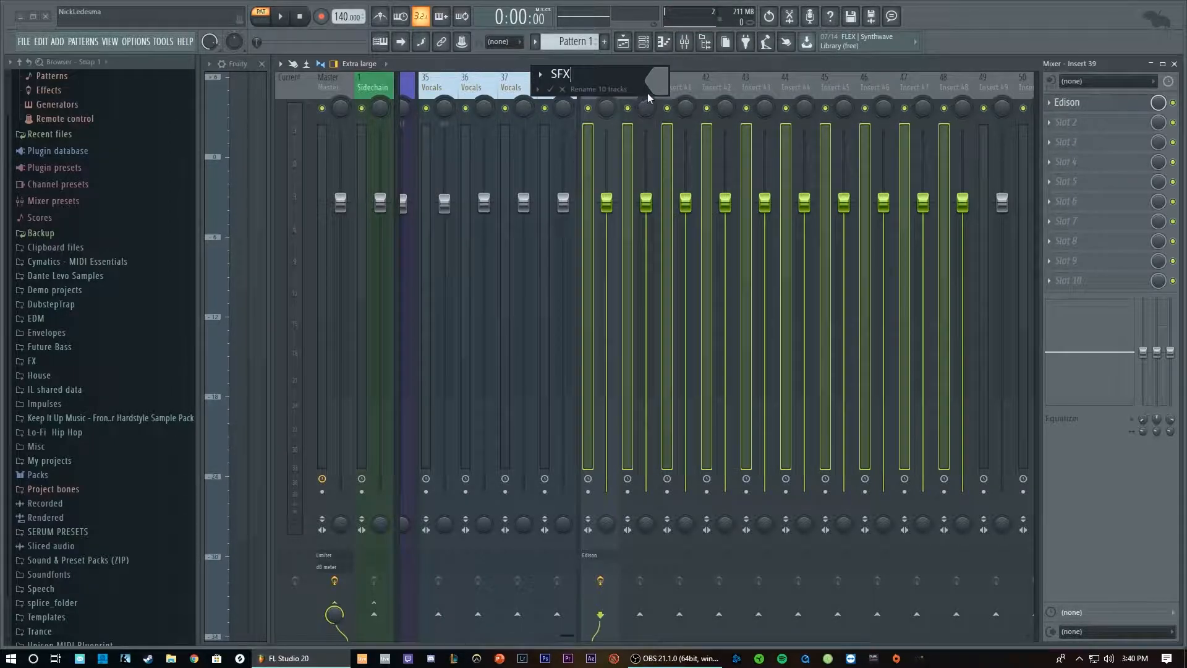
click(649, 92)
click(674, 211)
key(Return)
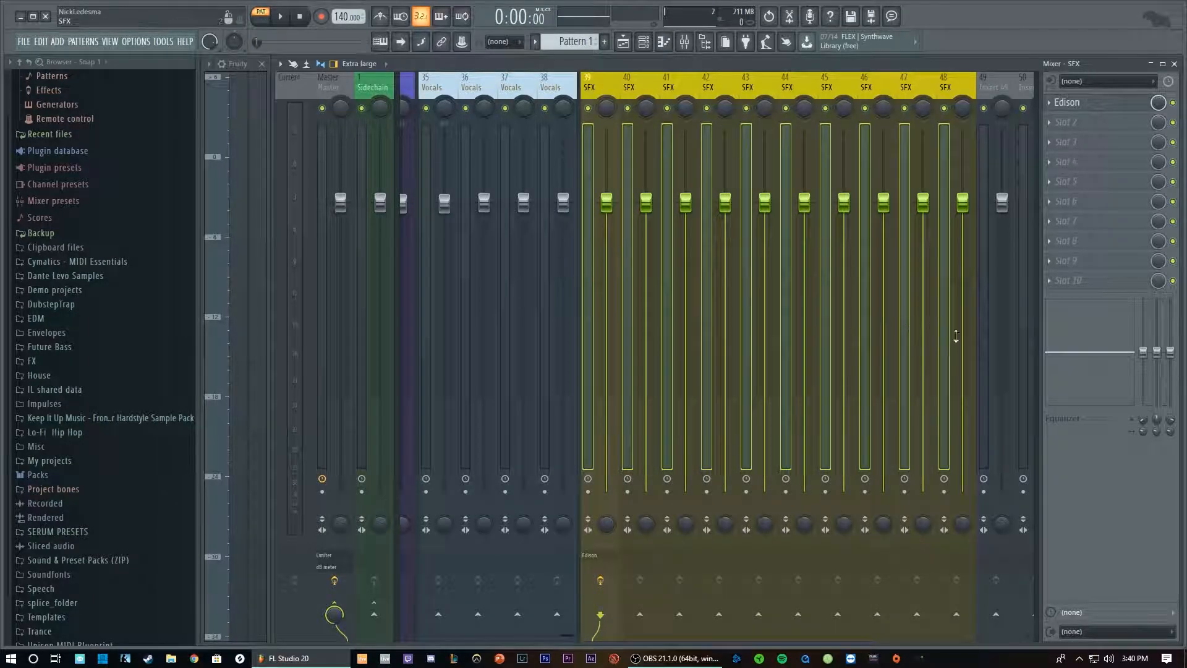
Show the Right-docked tracks, route SFX inserts 39 to 48 only to the SFX bus on track 6, and select that bus.
mouse_move(1031, 372)
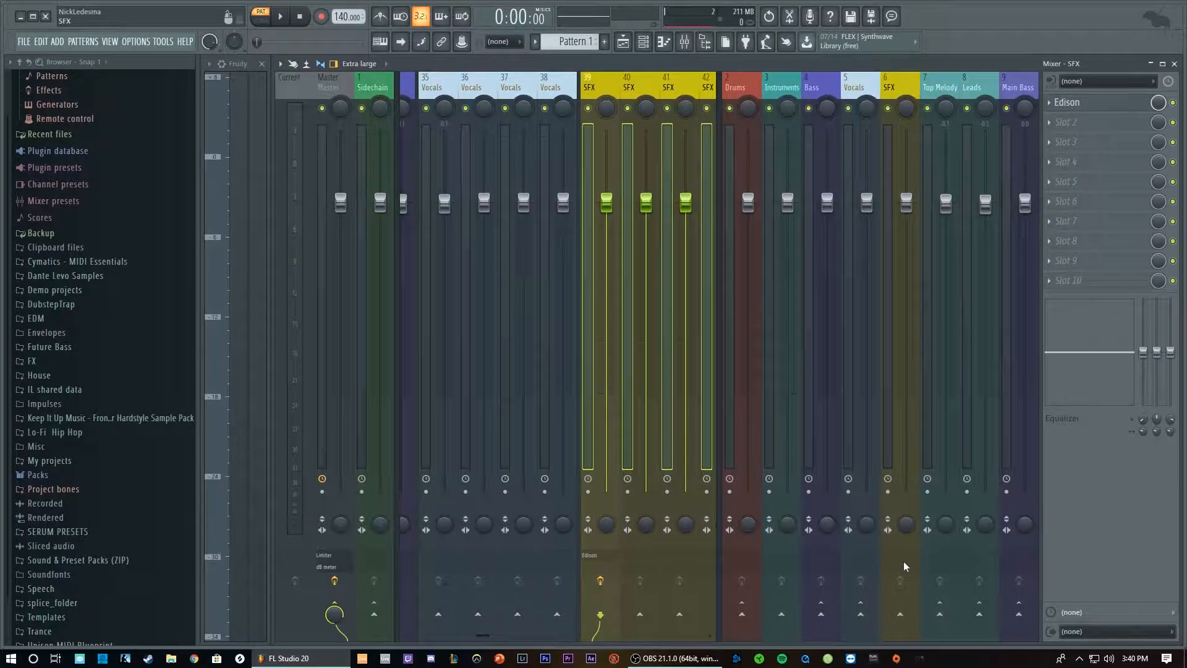
right_click(904, 609)
click(921, 598)
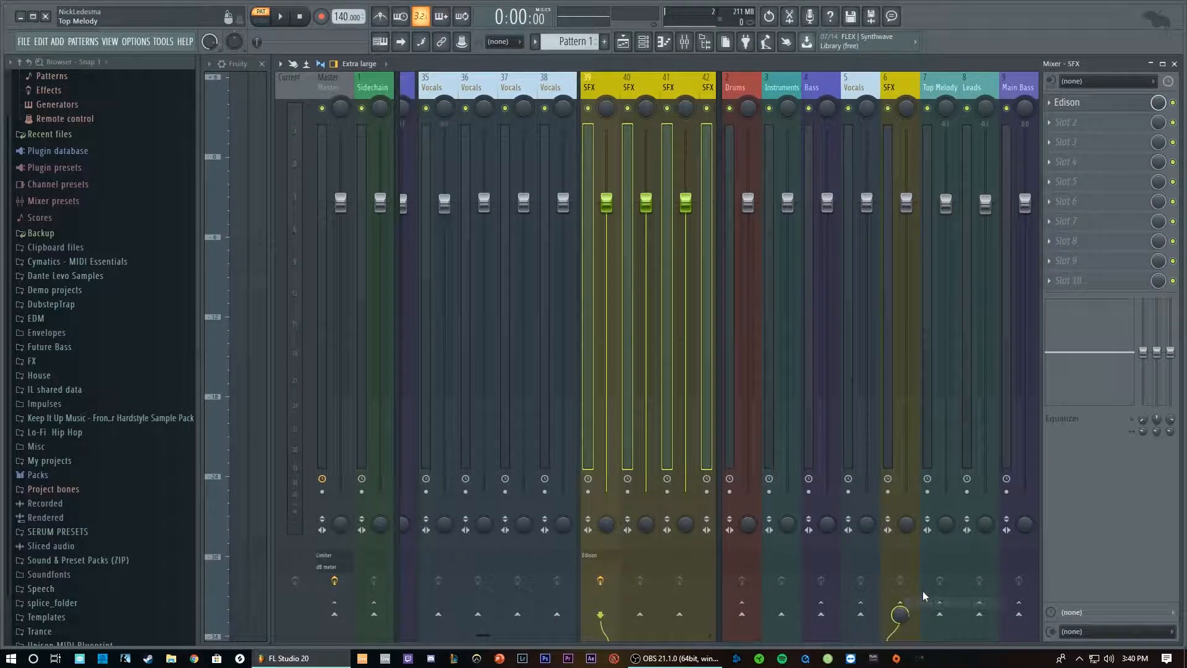
click(894, 343)
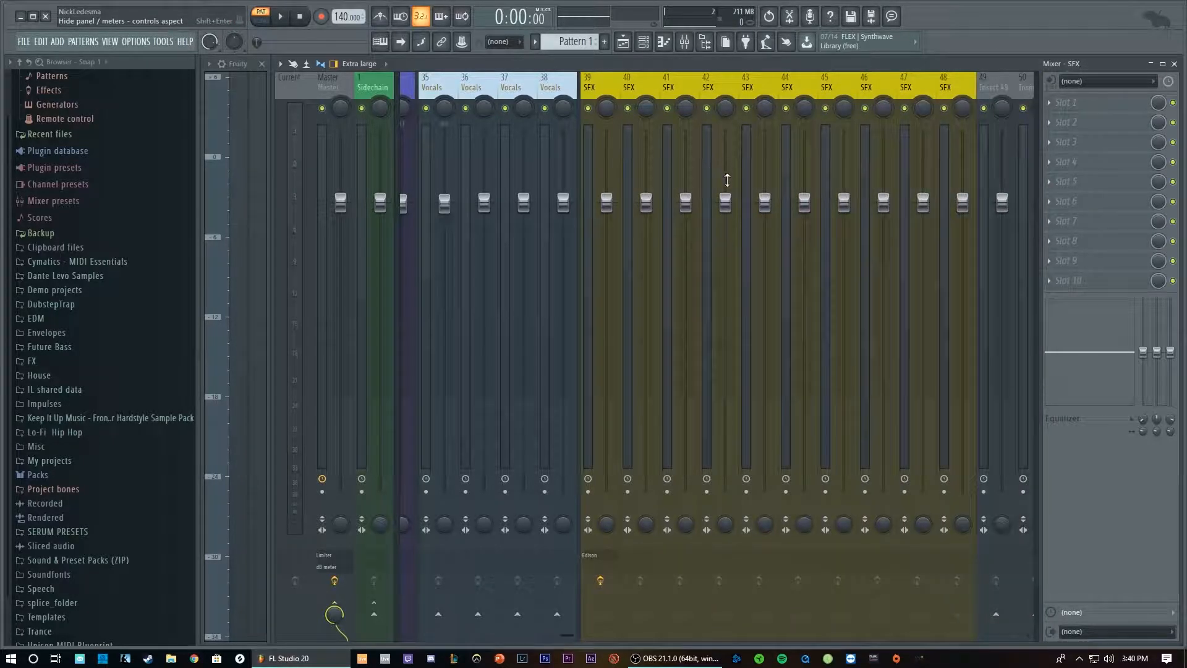
Remove Edison from the first effect slot of SFX insert 39 in the mixer.
scroll(803, 562, up, 6)
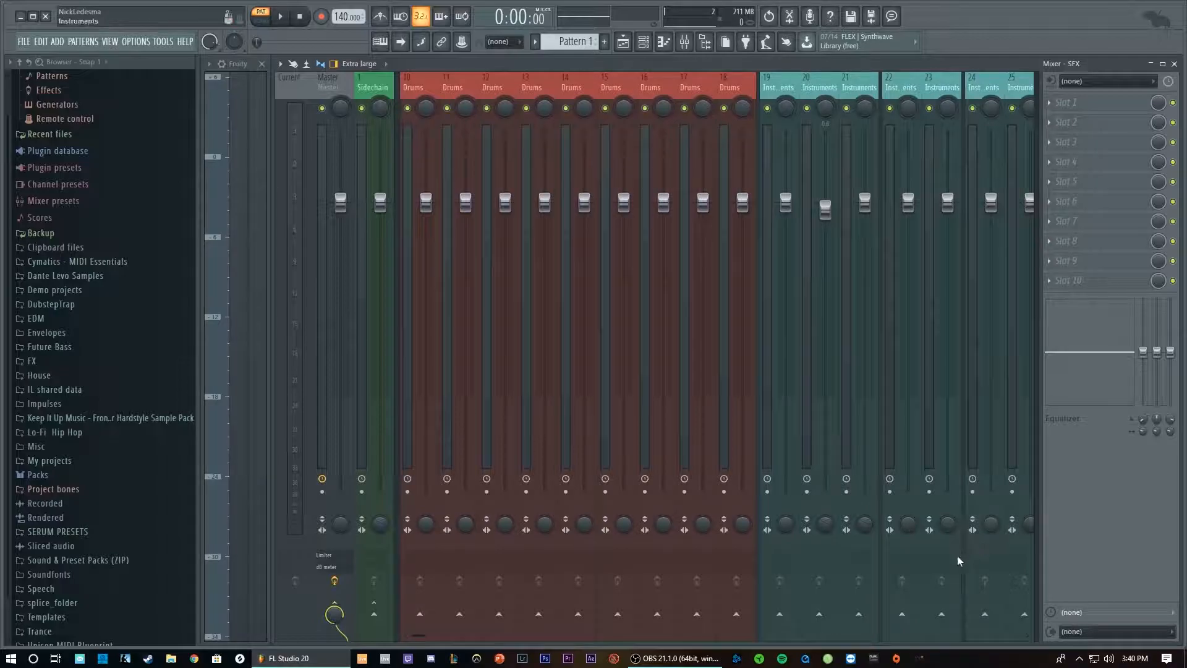
scroll(906, 552, down, 4)
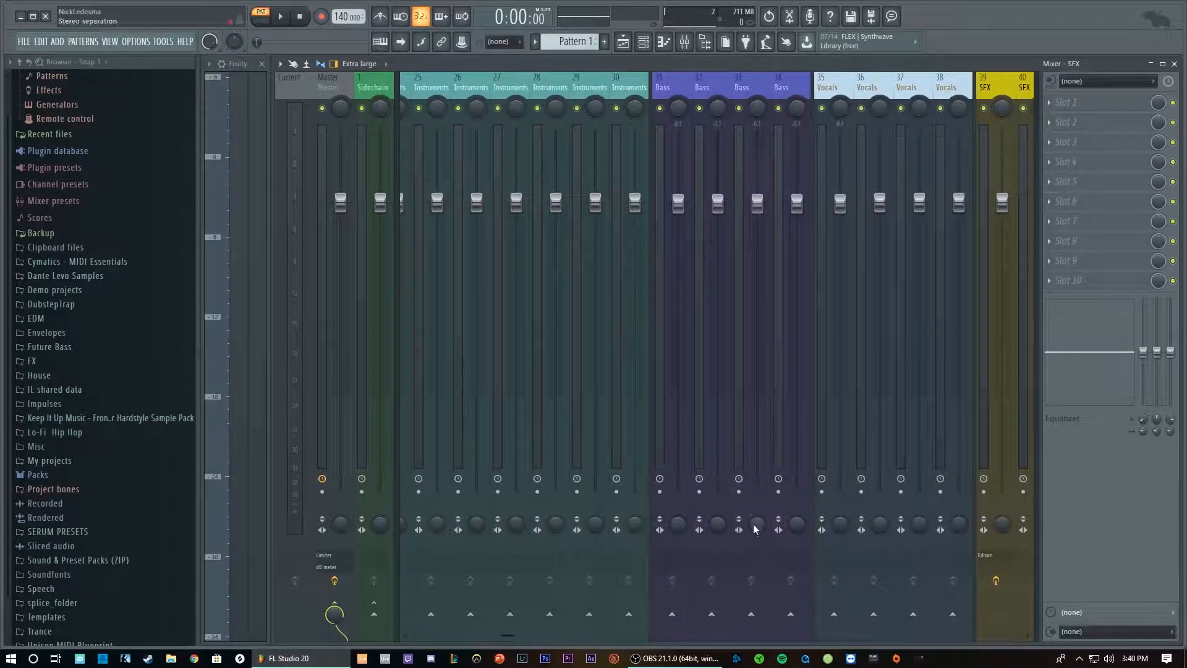
scroll(770, 562, down, 4)
scroll(767, 560, up, 1)
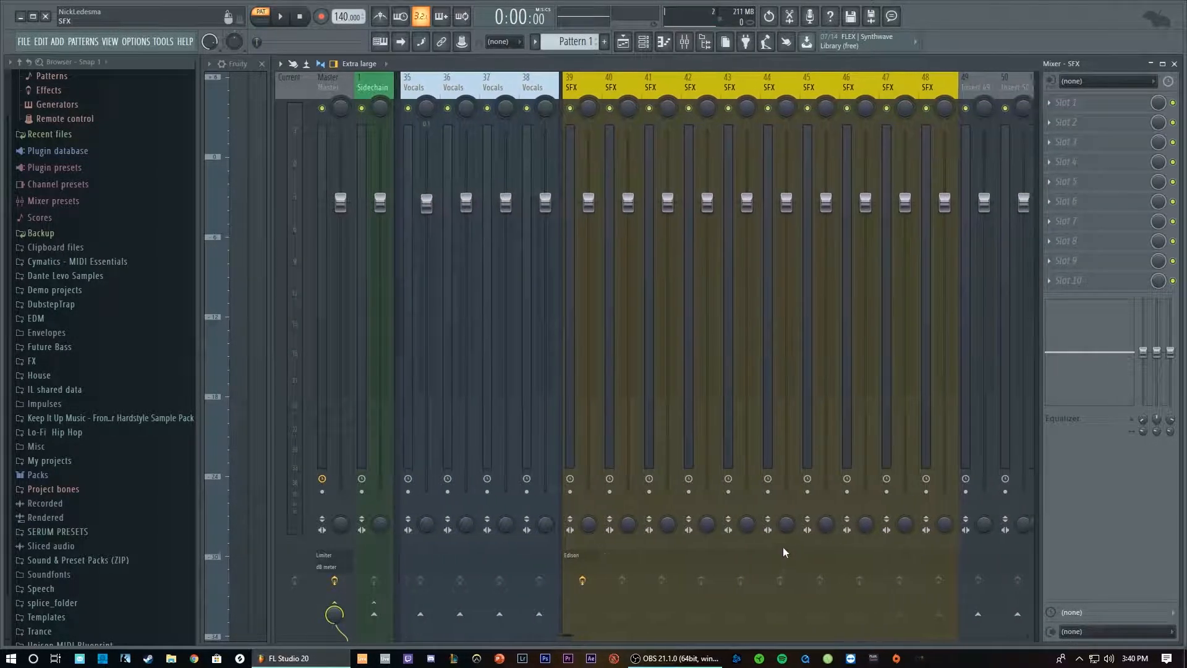
click(592, 394)
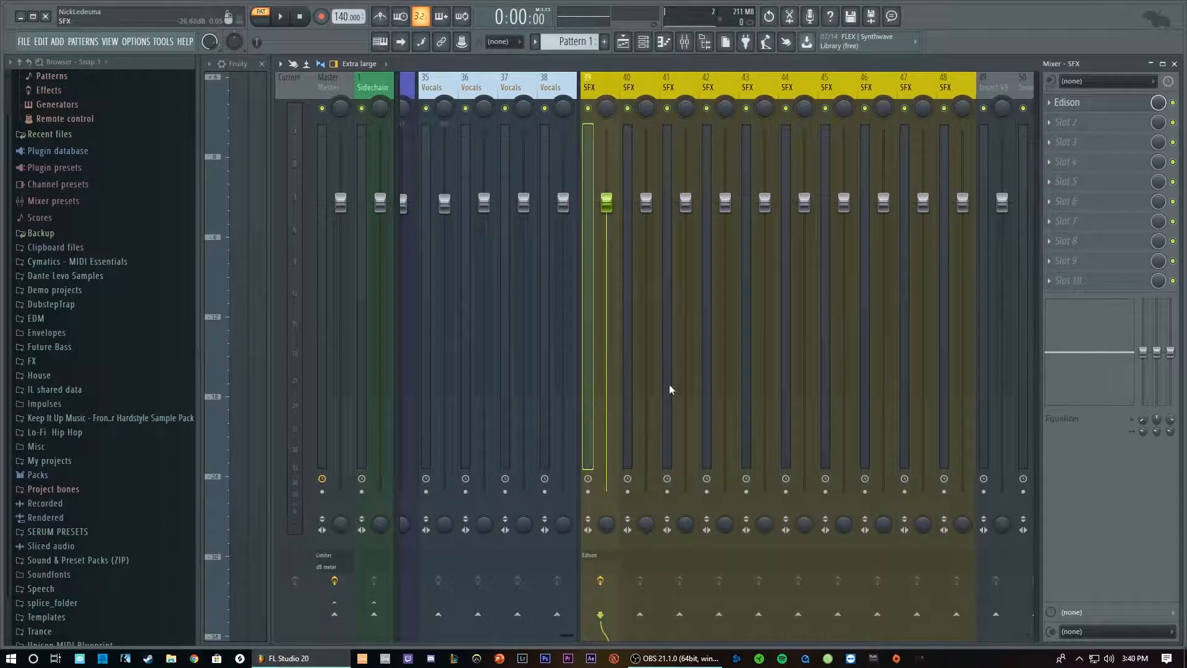
click(1051, 110)
click(1063, 131)
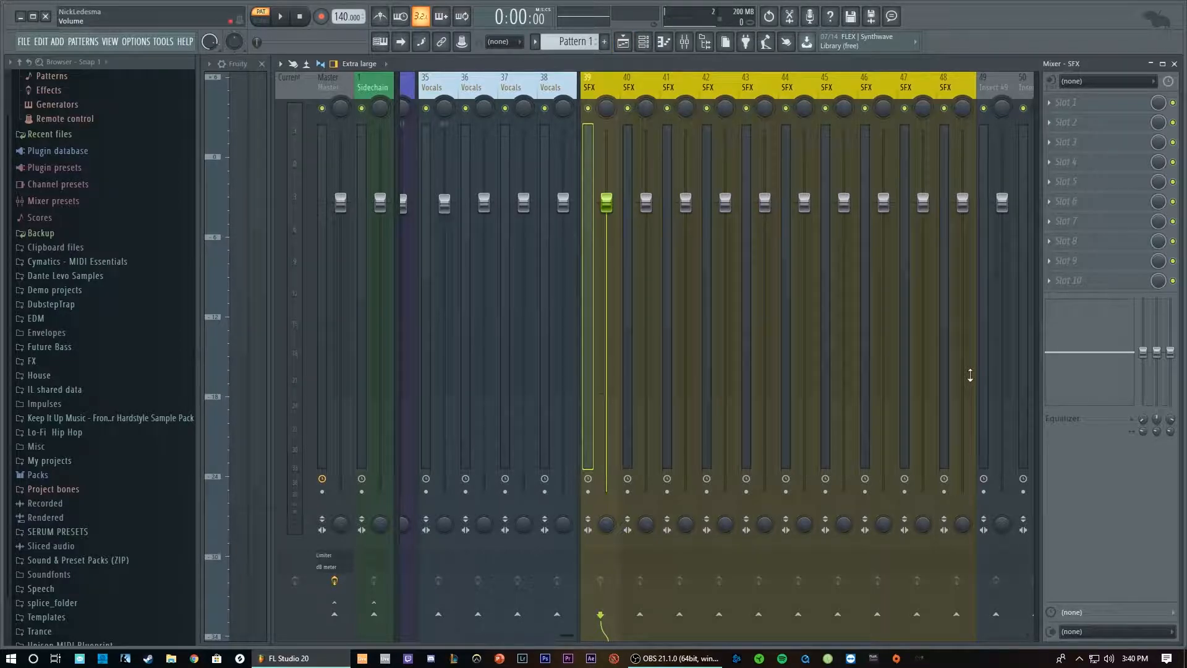
scroll(833, 564, up, 6)
scroll(841, 557, down, 4)
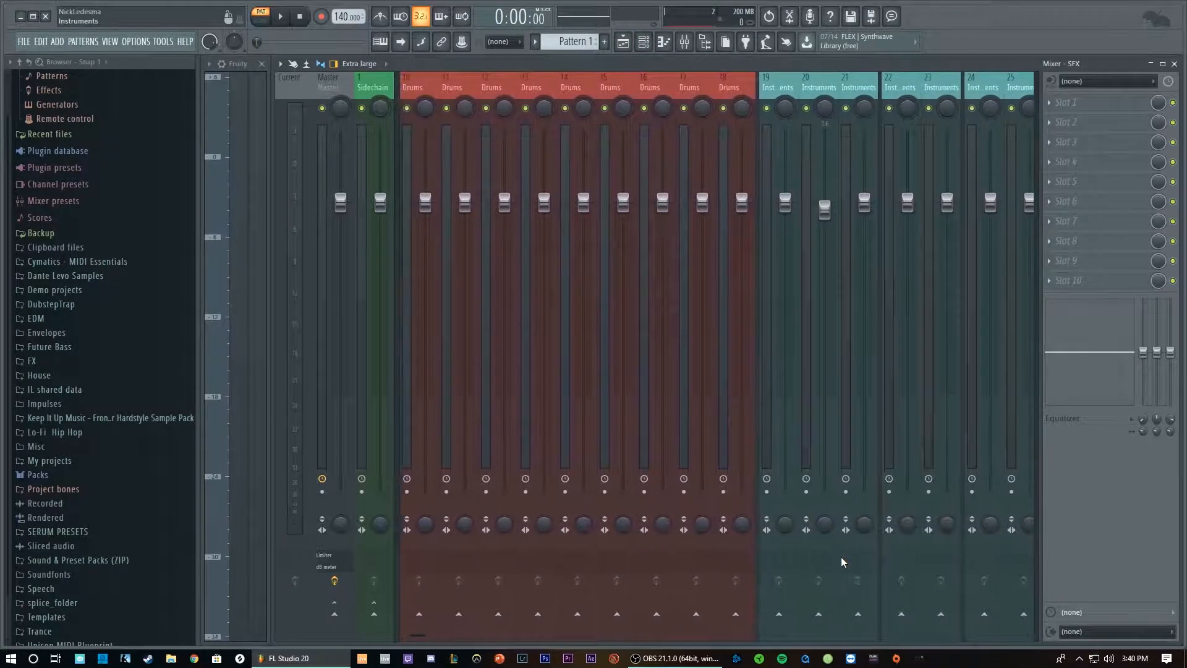
scroll(855, 550, down, 3)
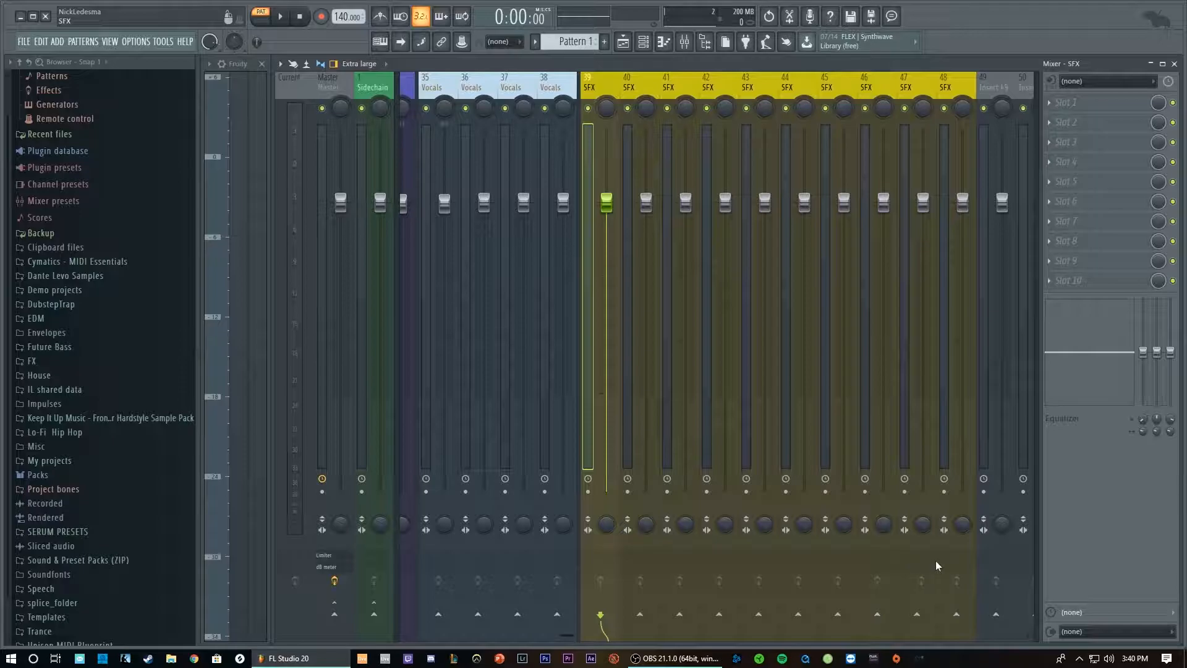
scroll(936, 561, down, 2)
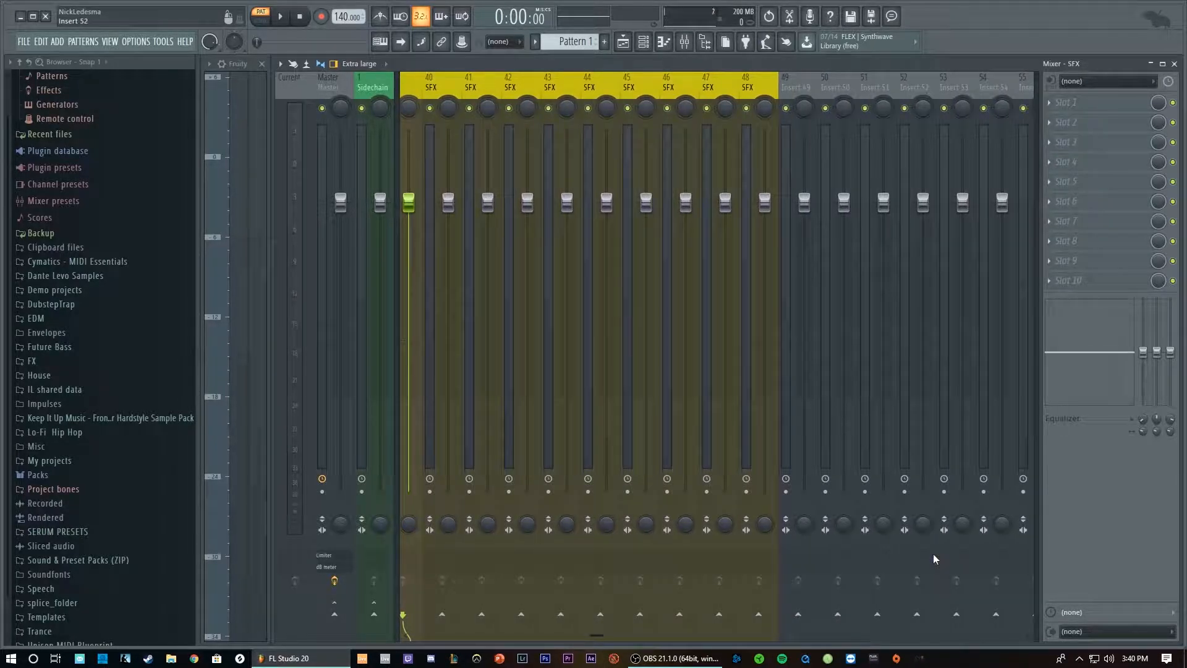
scroll(737, 552, up, 9)
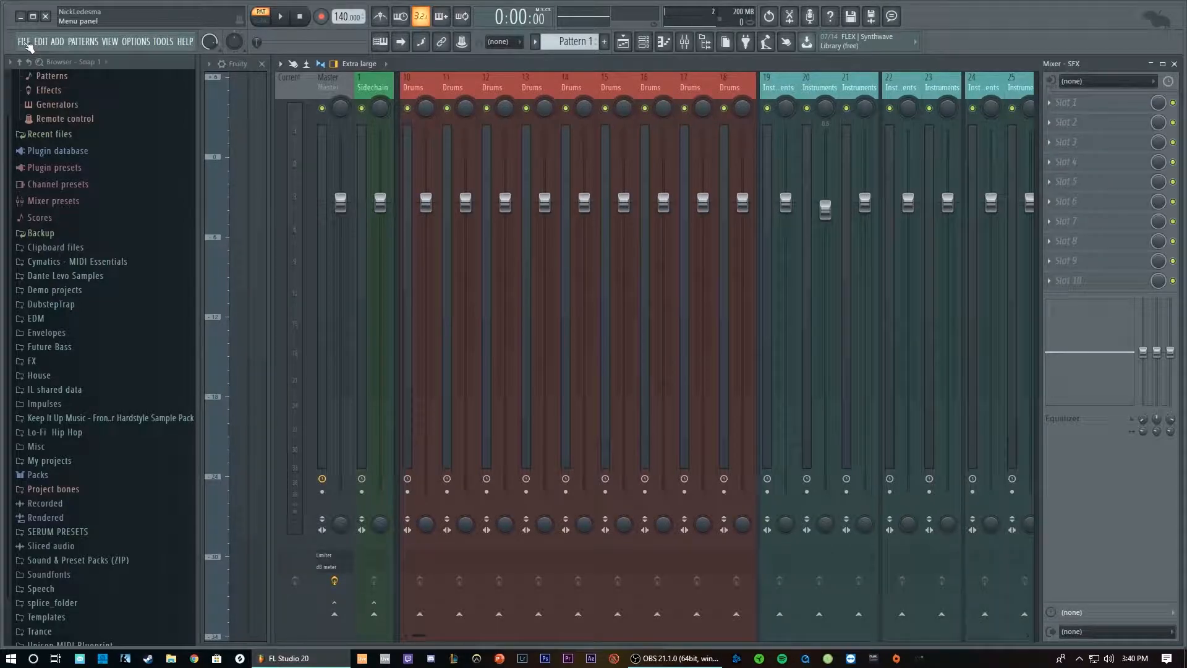
click(24, 42)
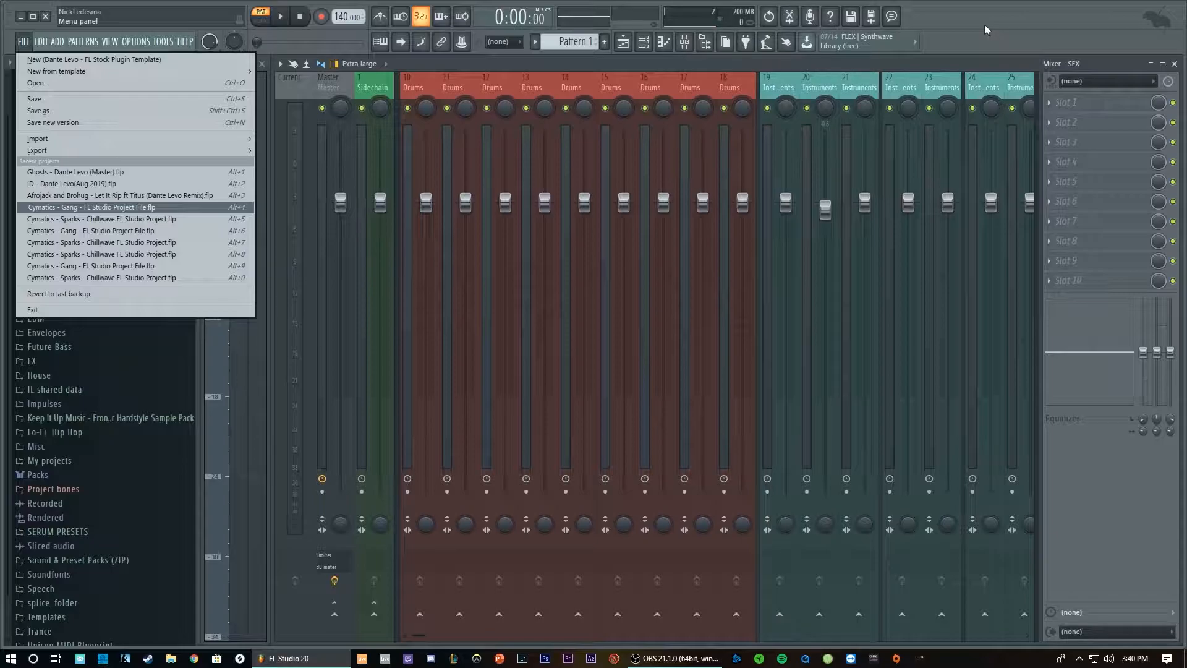
click(938, 31)
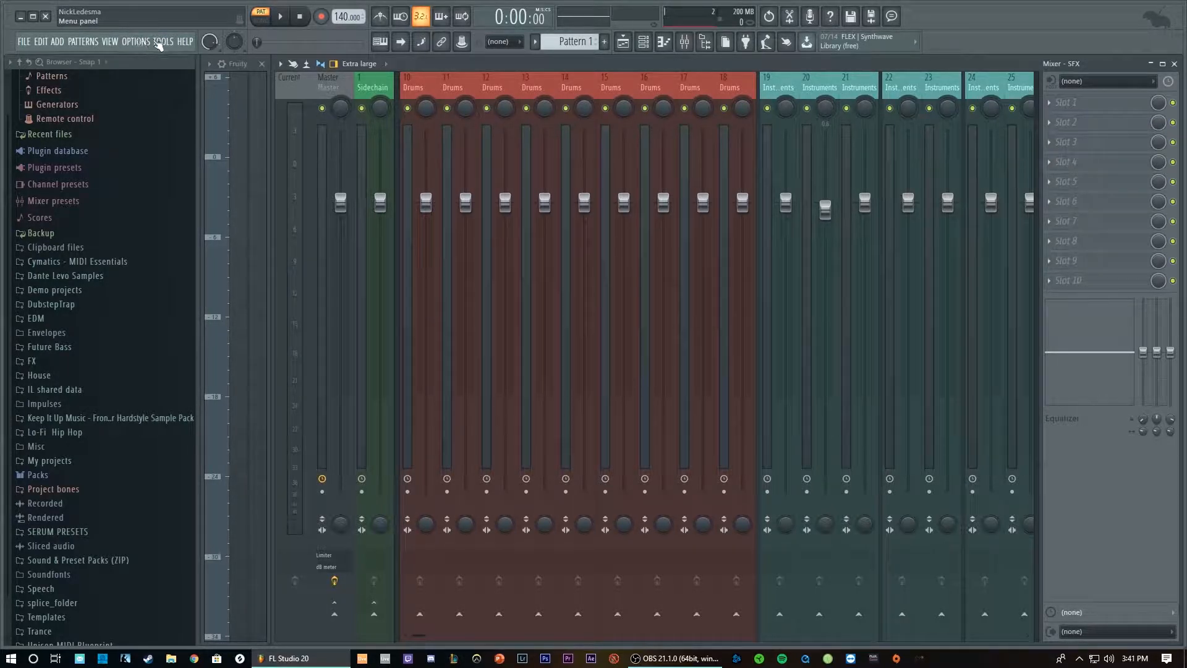
Set the project info title to Dante Levo Template, enable showing info on opening, and close the settings.
click(160, 42)
mouse_move(150, 50)
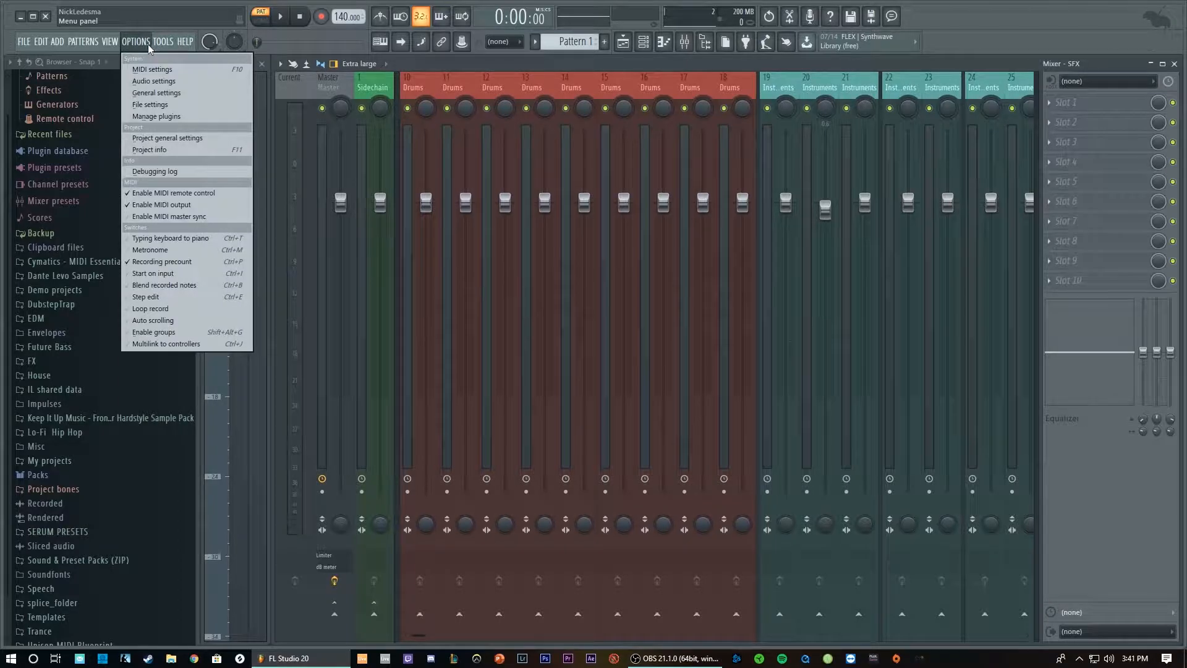
click(155, 105)
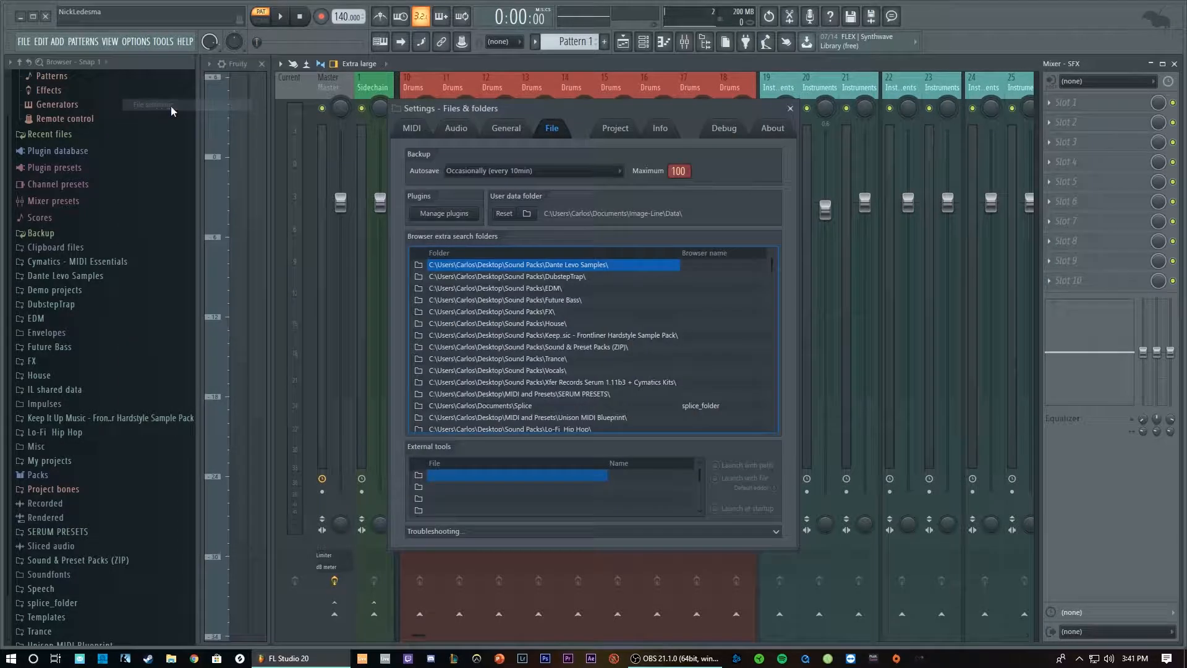
click(660, 129)
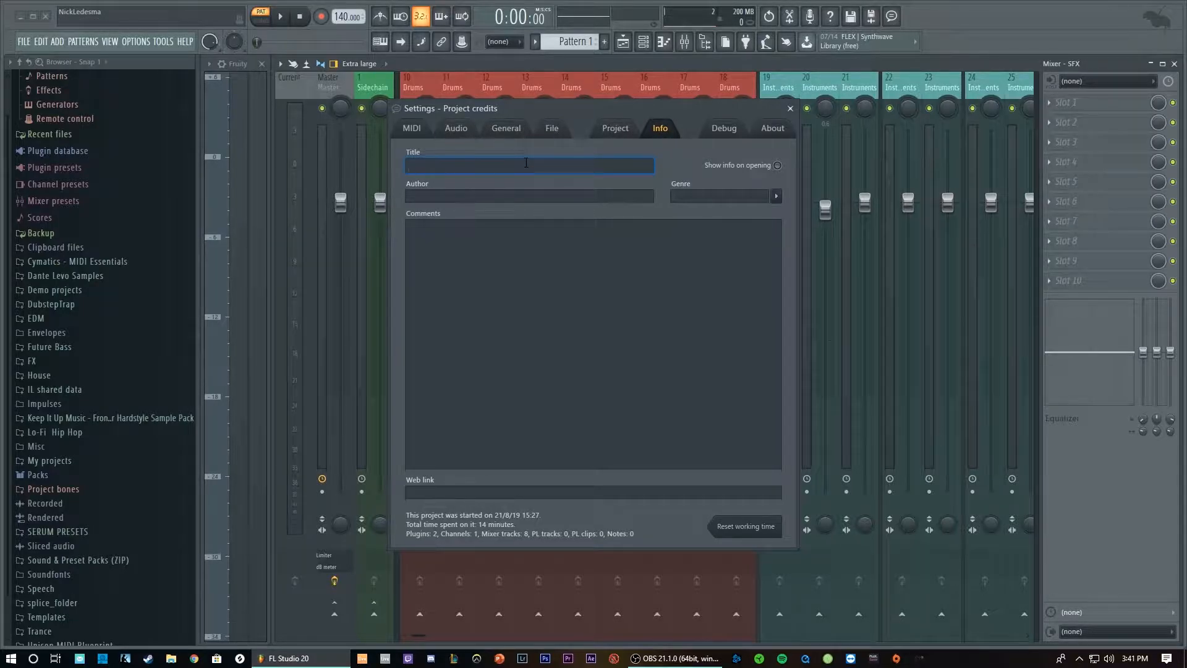
text(Dante Levo Template)
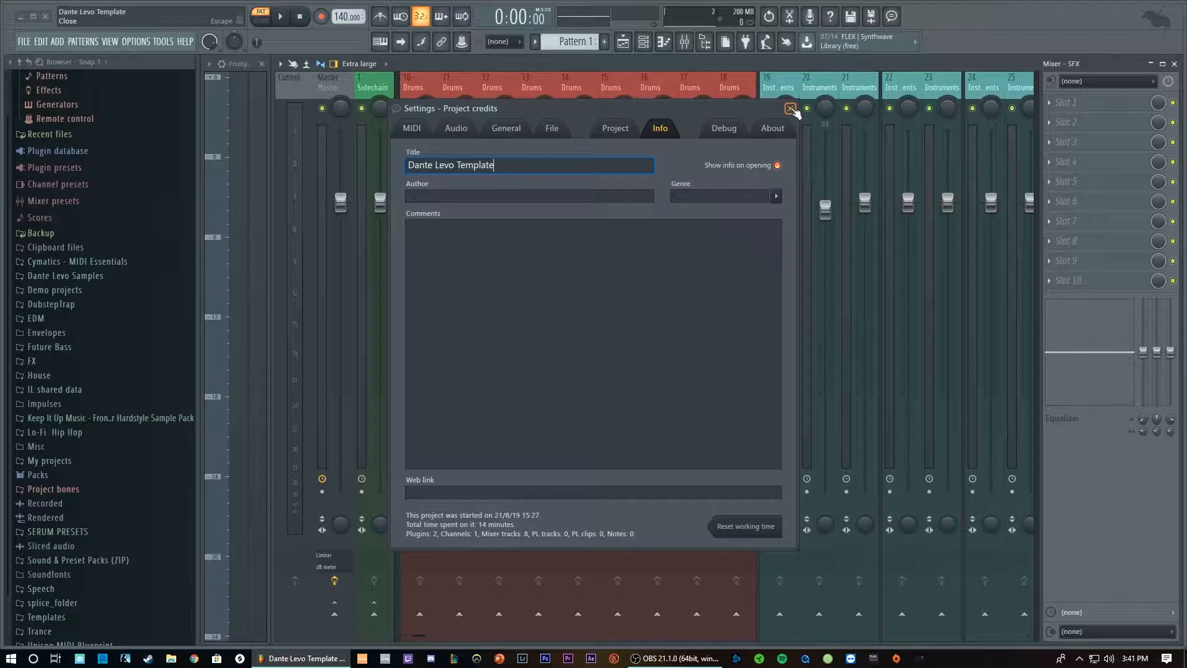
click(791, 109)
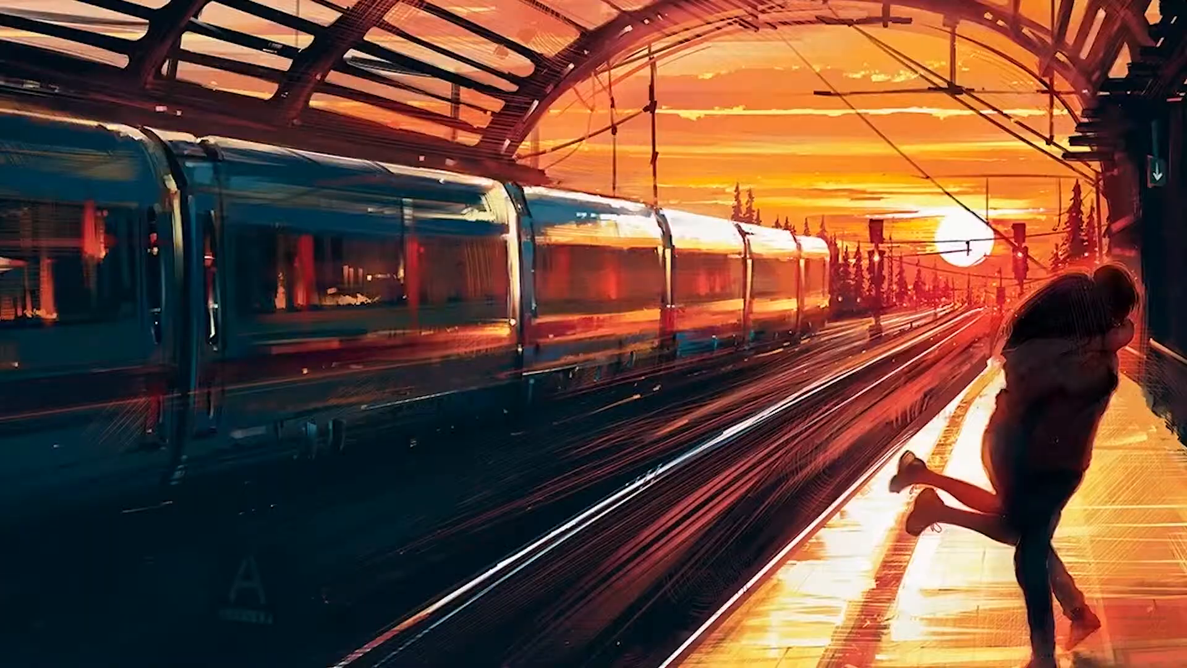
Switch to File Explorer, open the folder Documents > Image-Line > Data > FL Studio > Projects > Templates, and close the window.
click(60, 646)
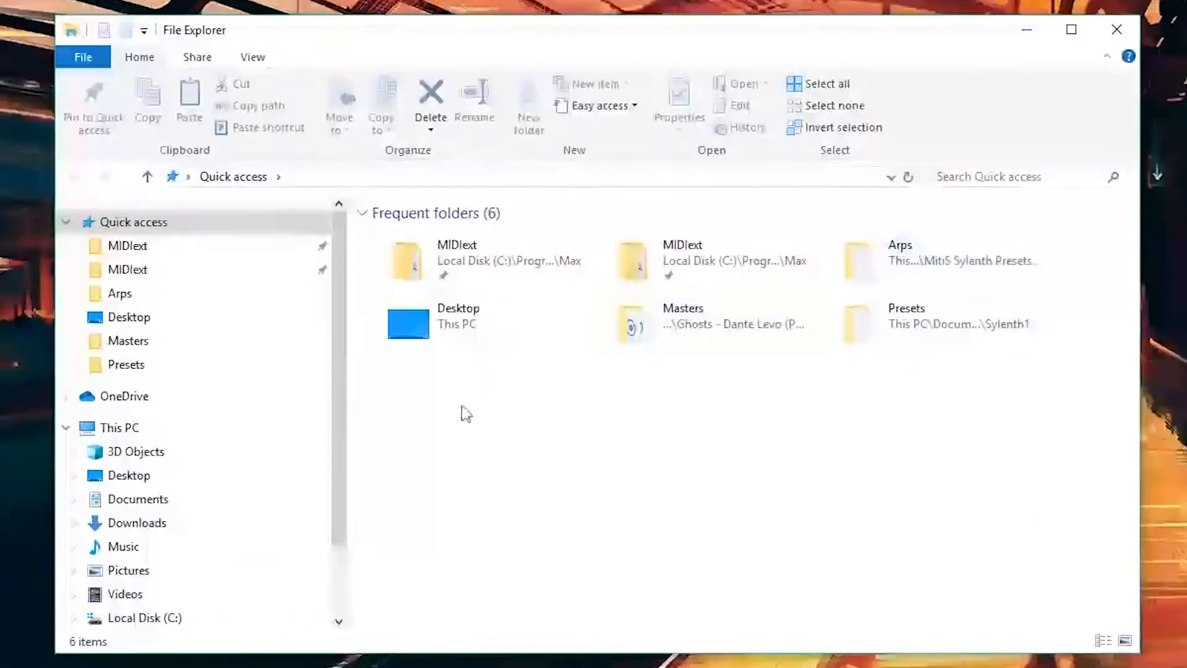
click(180, 501)
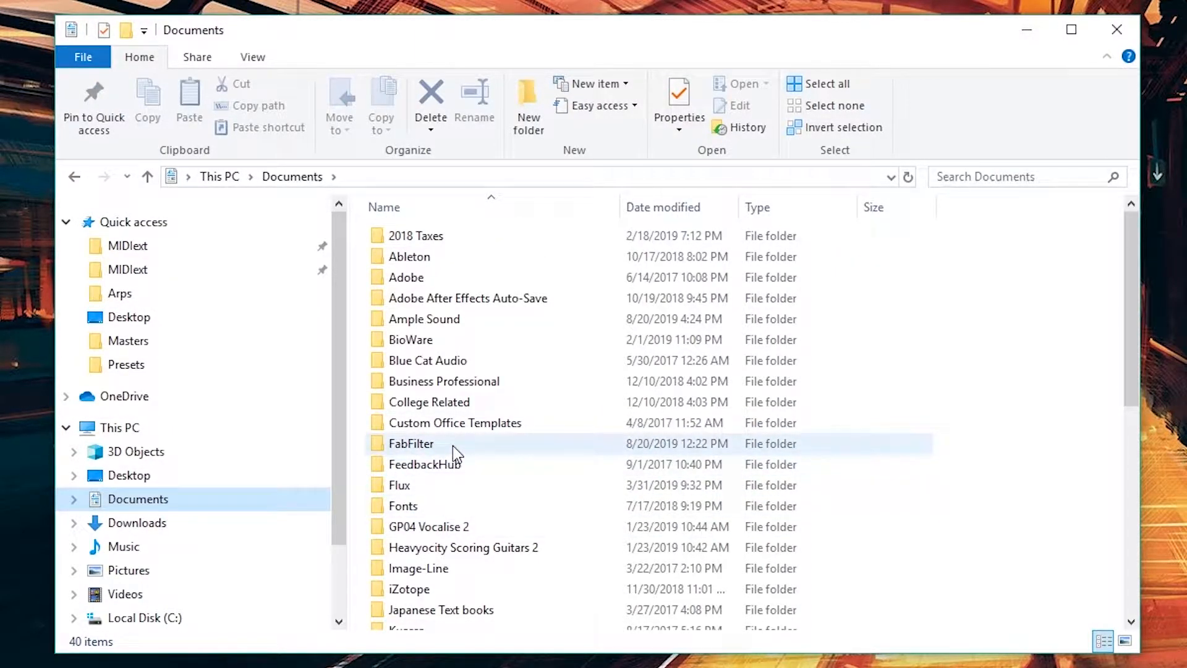
double_click(454, 572)
double_click(433, 243)
double_click(449, 321)
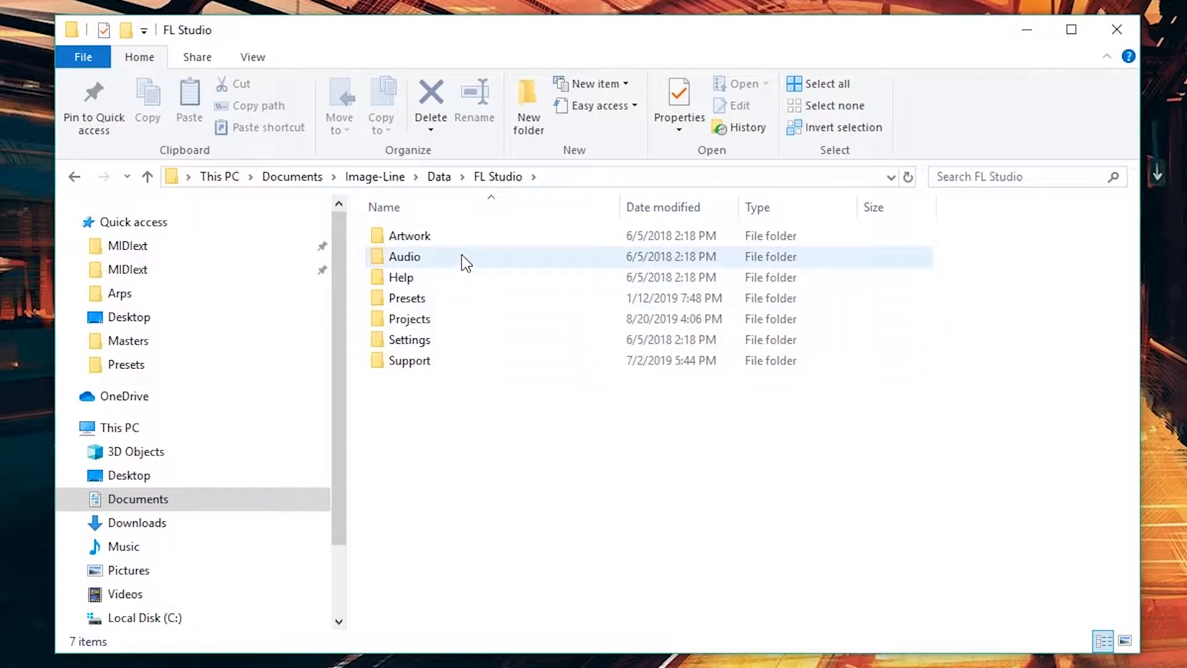
double_click(461, 320)
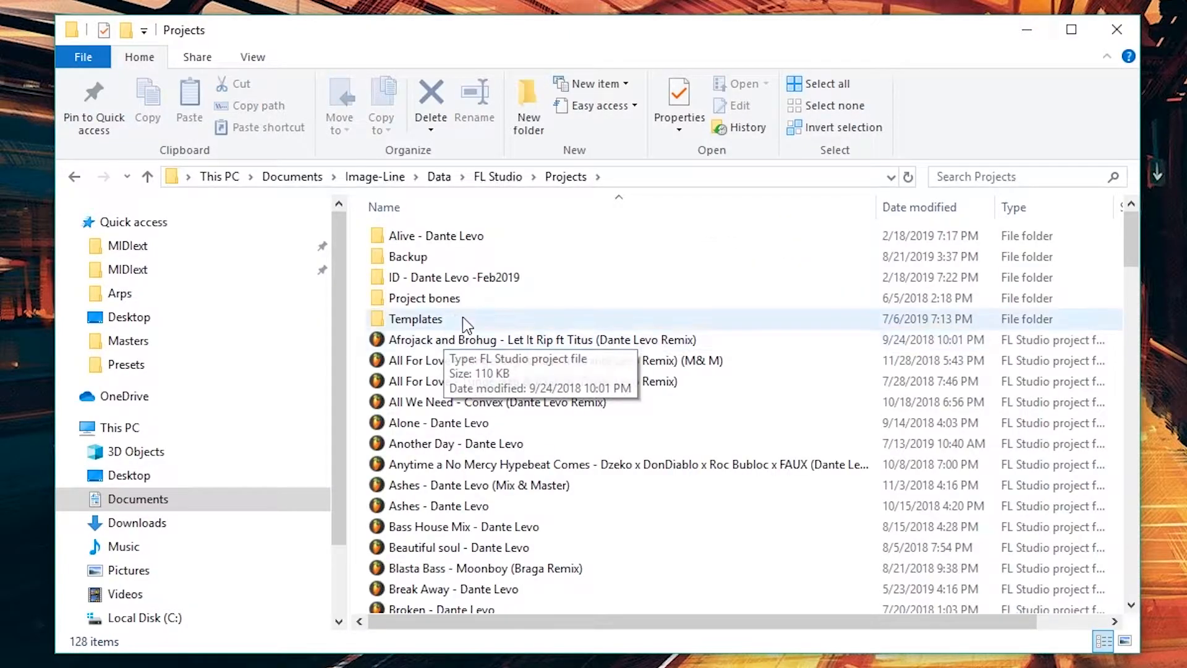
double_click(458, 320)
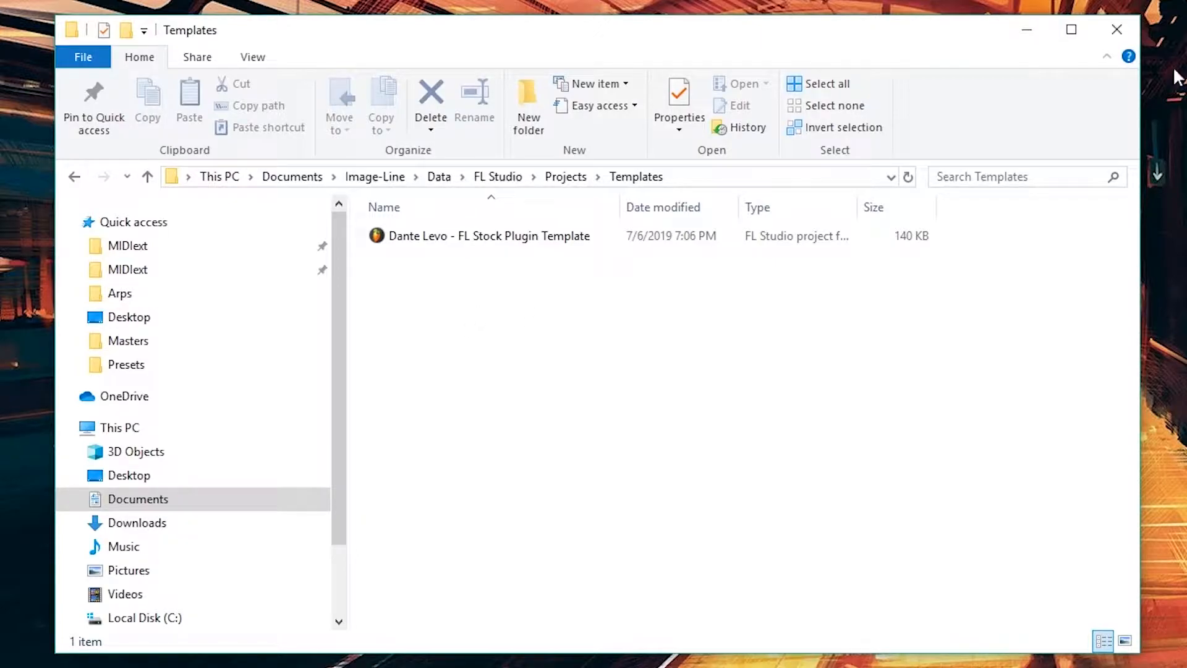
click(1121, 36)
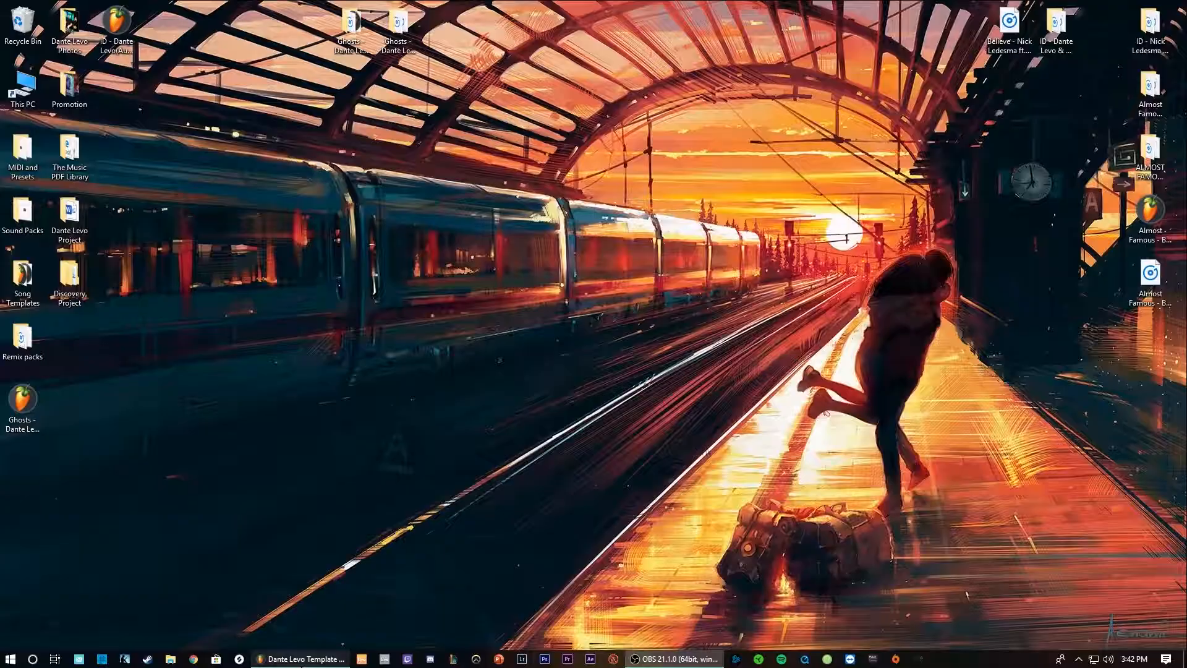
Return to FL Studio and start a new project from Dante Levo - FL Stock Plugin Template without saving the current changes.
click(305, 658)
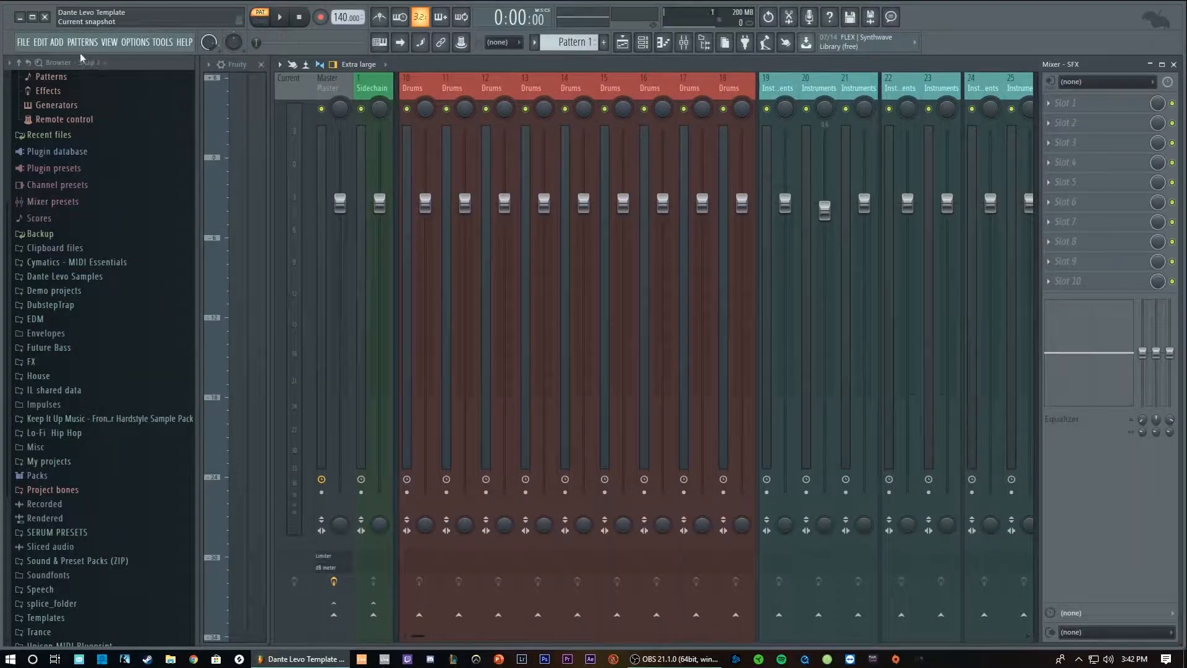
click(23, 42)
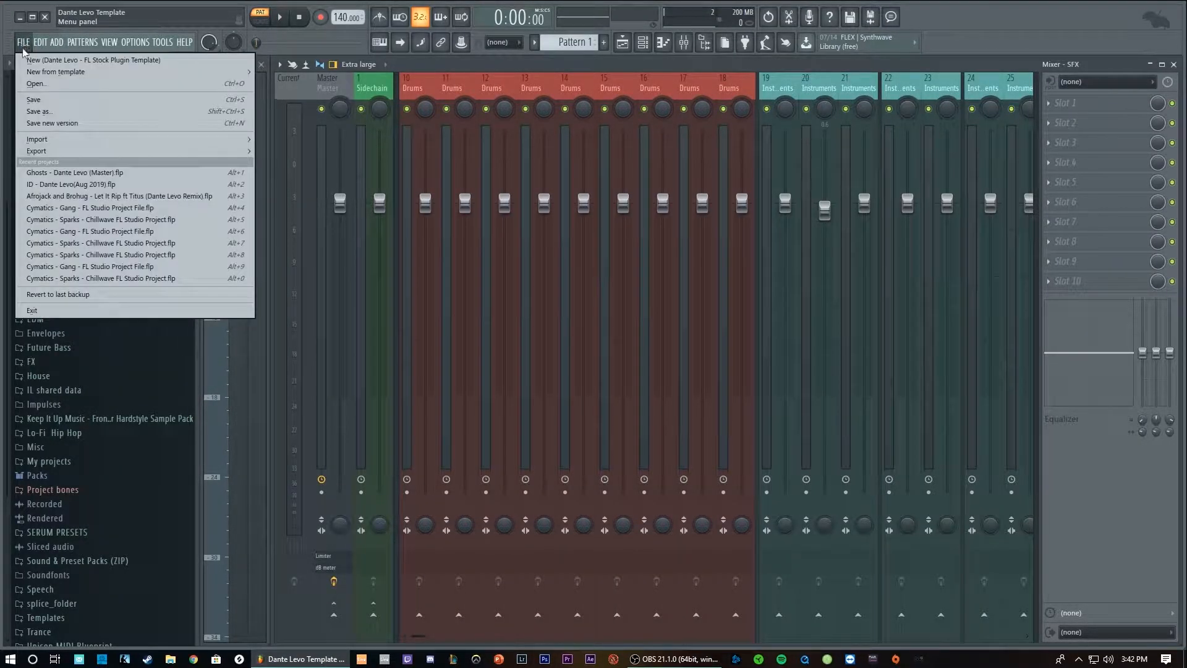
mouse_move(62, 45)
mouse_move(18, 48)
mouse_move(95, 74)
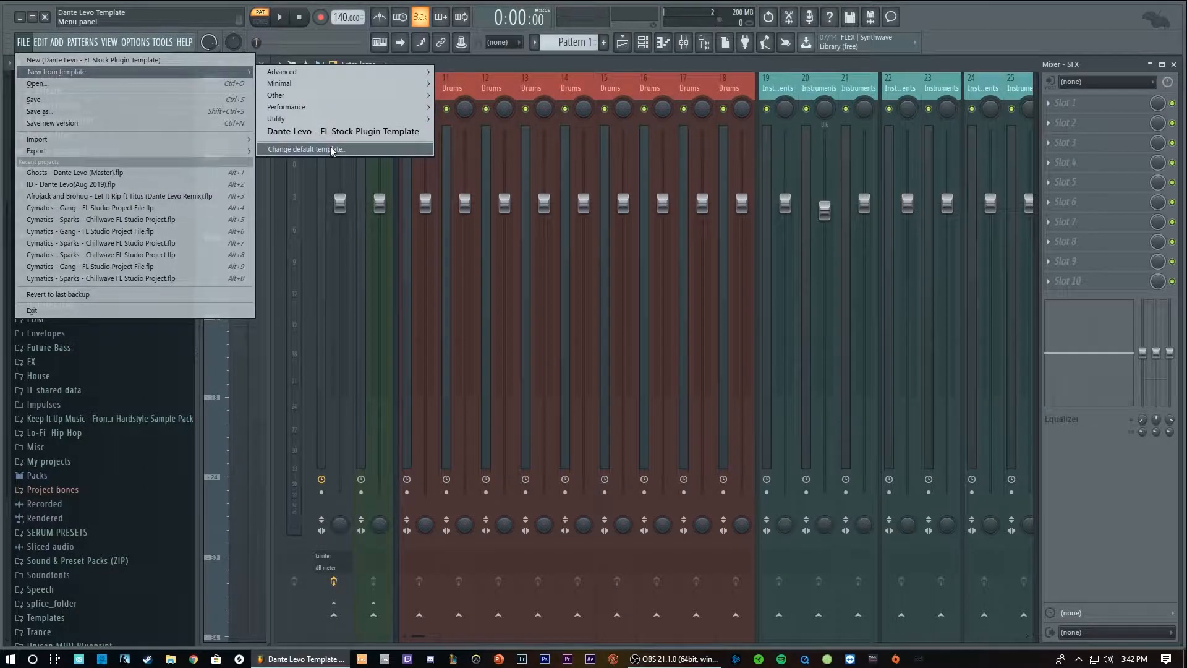
click(373, 131)
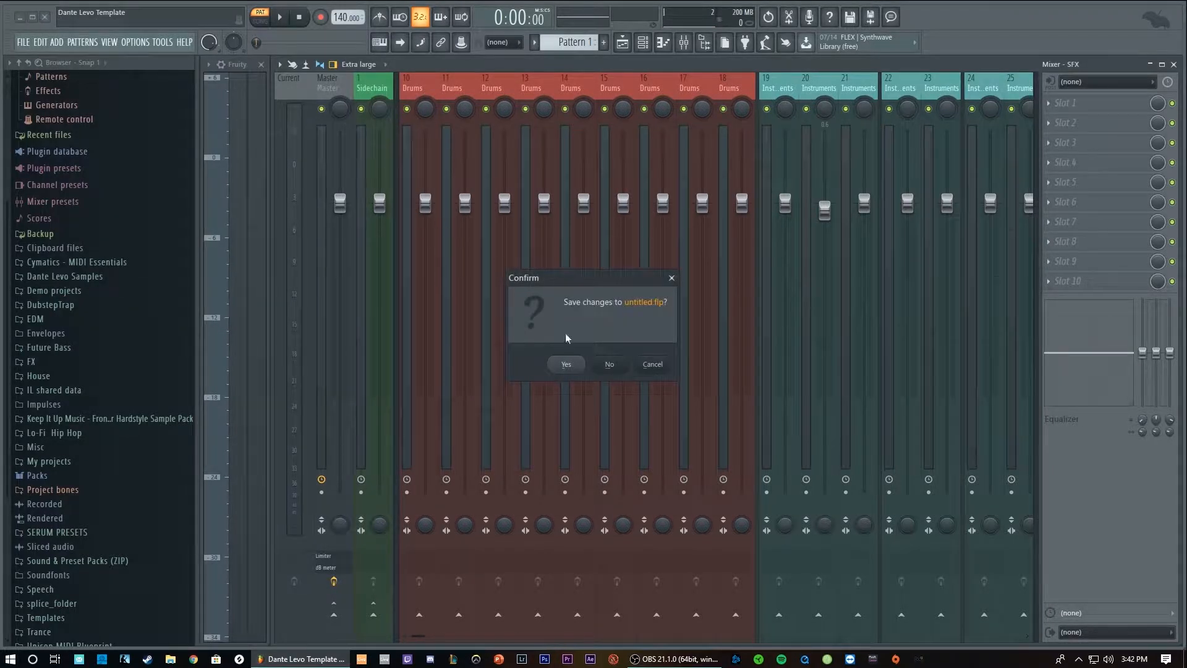
click(611, 365)
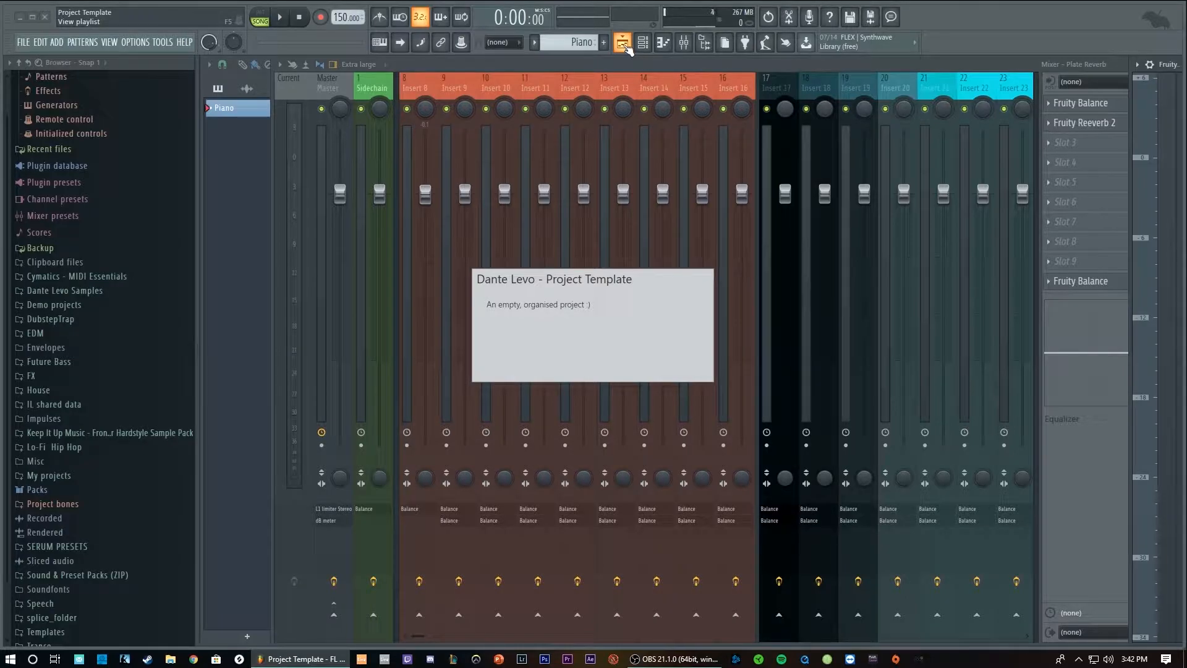
Examine the template's grouped, color-coded playlist tracks from Sidechain and Drums through Vocals, Automation and SFX.
click(623, 43)
scroll(562, 220, down, 6)
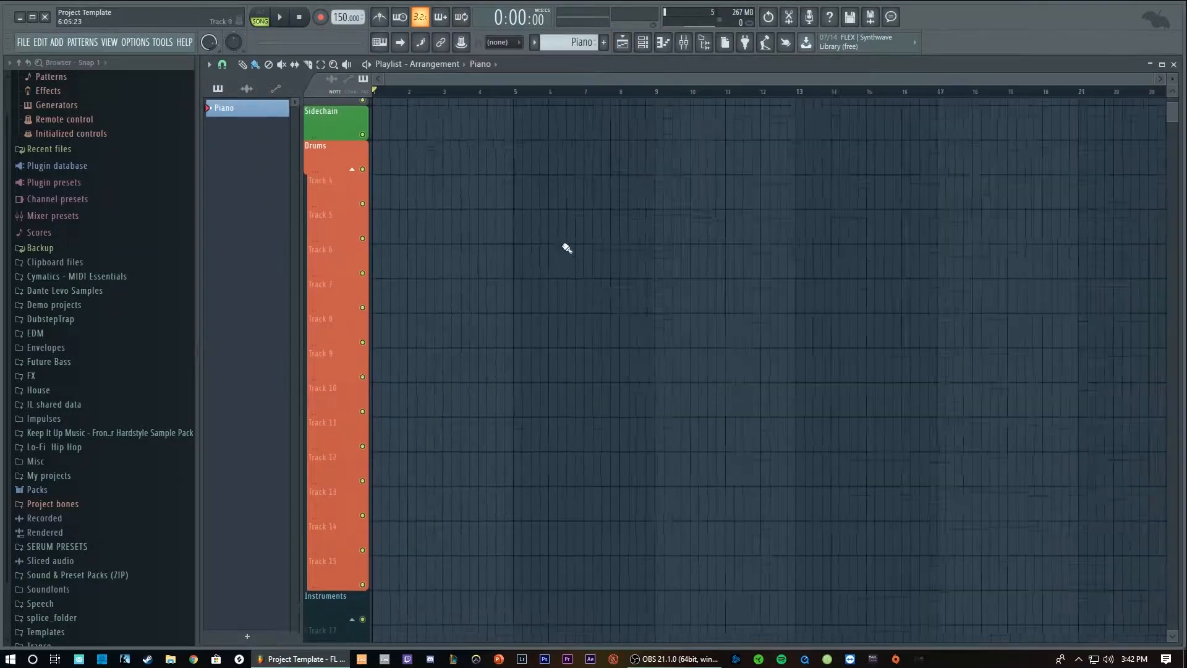
scroll(601, 250, down, 20)
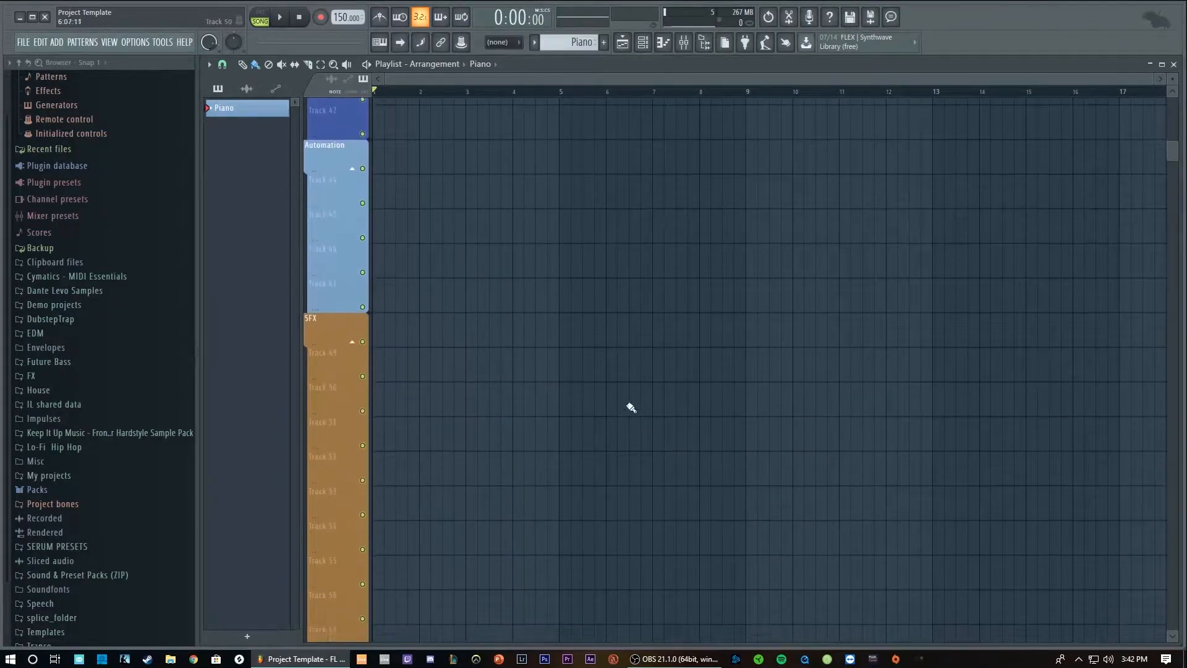
scroll(699, 348, up, 15)
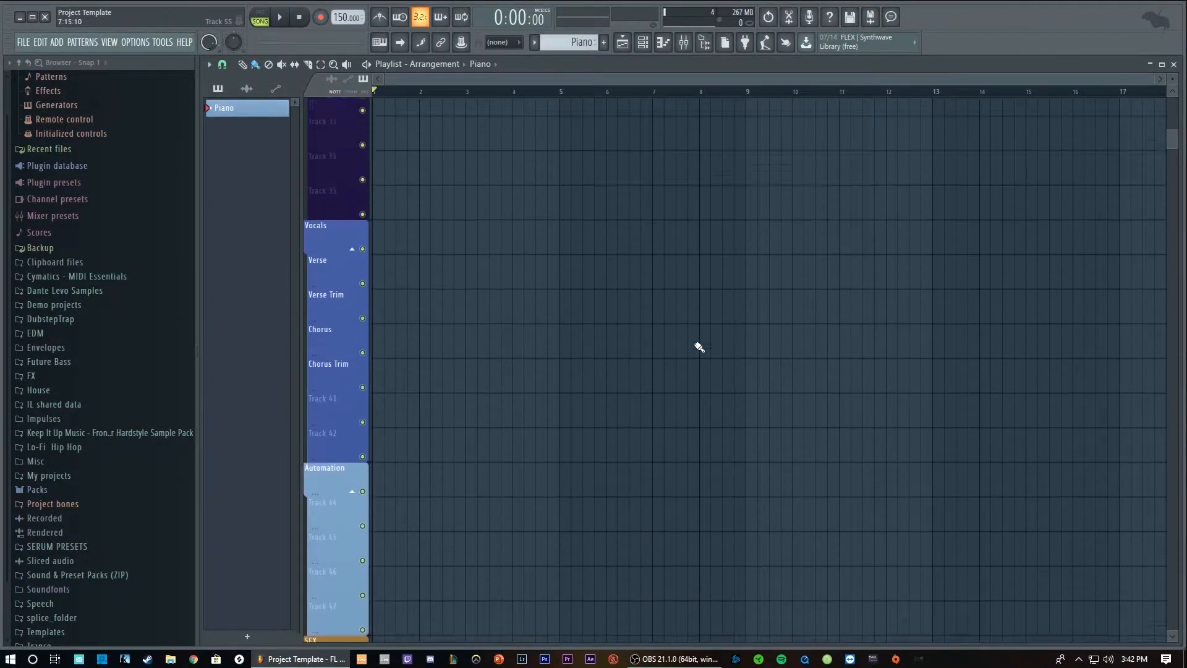
scroll(700, 348, up, 14)
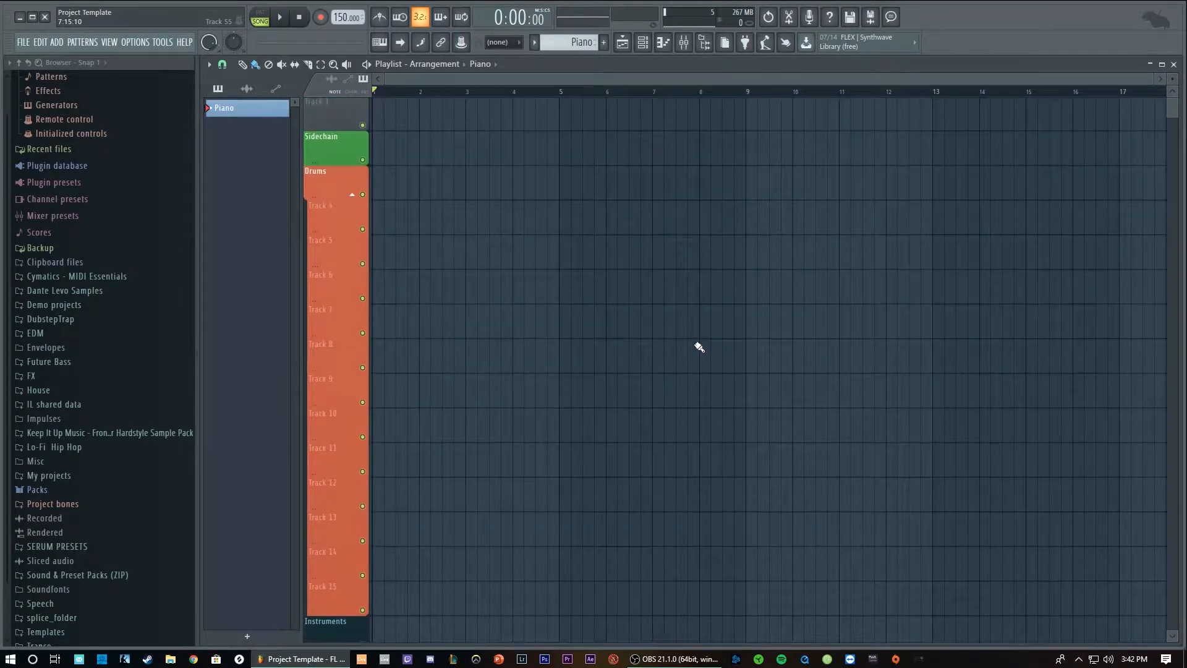
Show the mixer and examine the template's insert groups, their colors and the effects loaded on them.
click(683, 42)
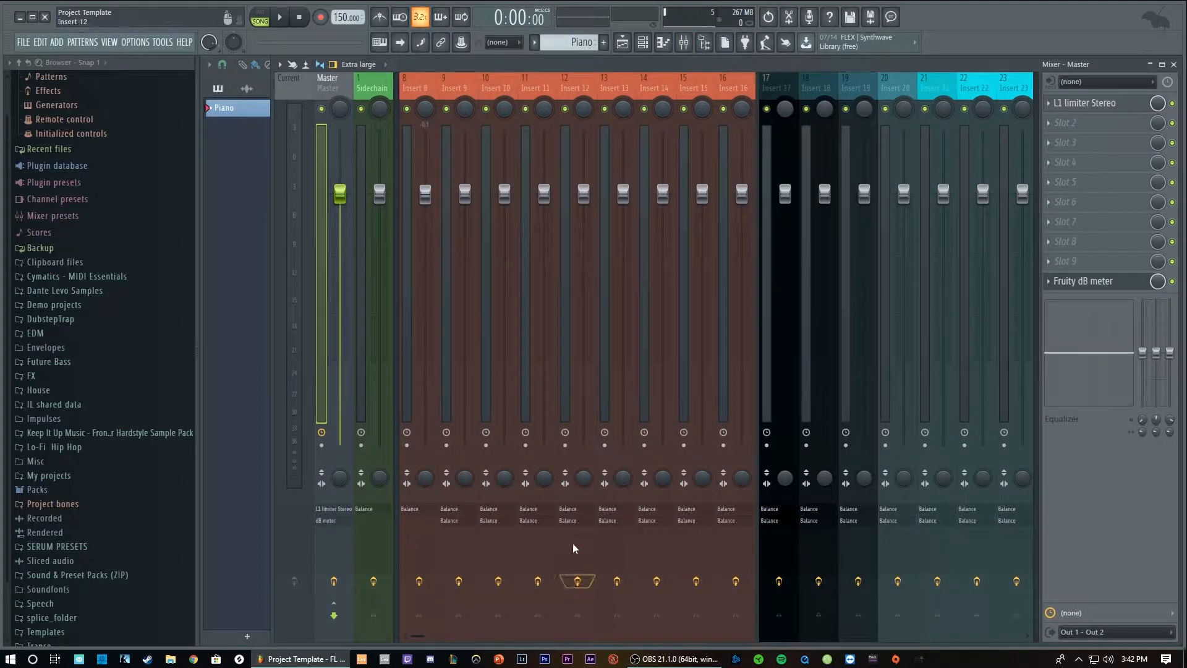
scroll(570, 548, down, 5)
scroll(569, 533, down, 6)
scroll(564, 537, up, 7)
scroll(562, 534, up, 6)
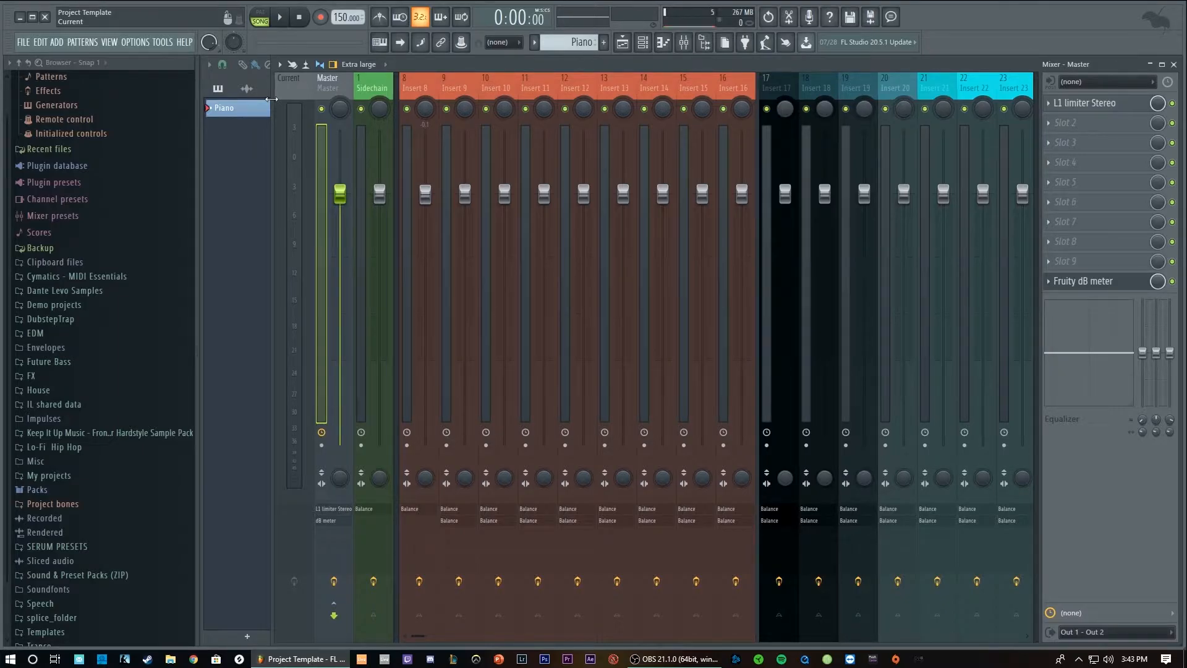
scroll(562, 260, down, 1)
scroll(554, 519, down, 3)
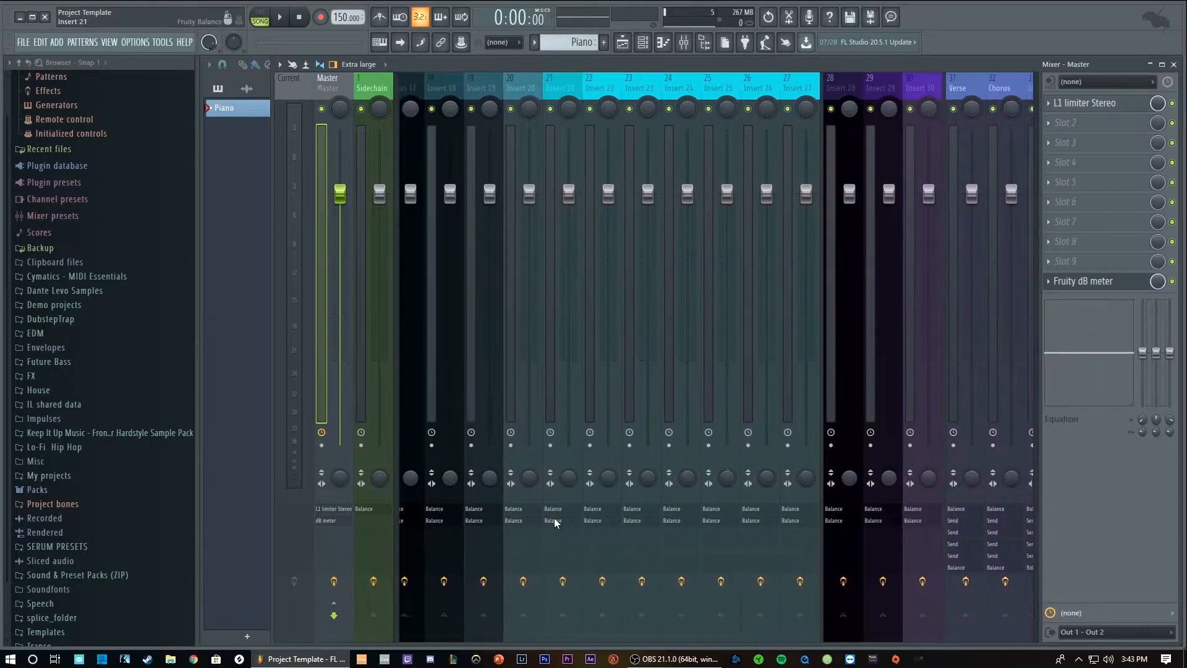
scroll(554, 518, up, 1)
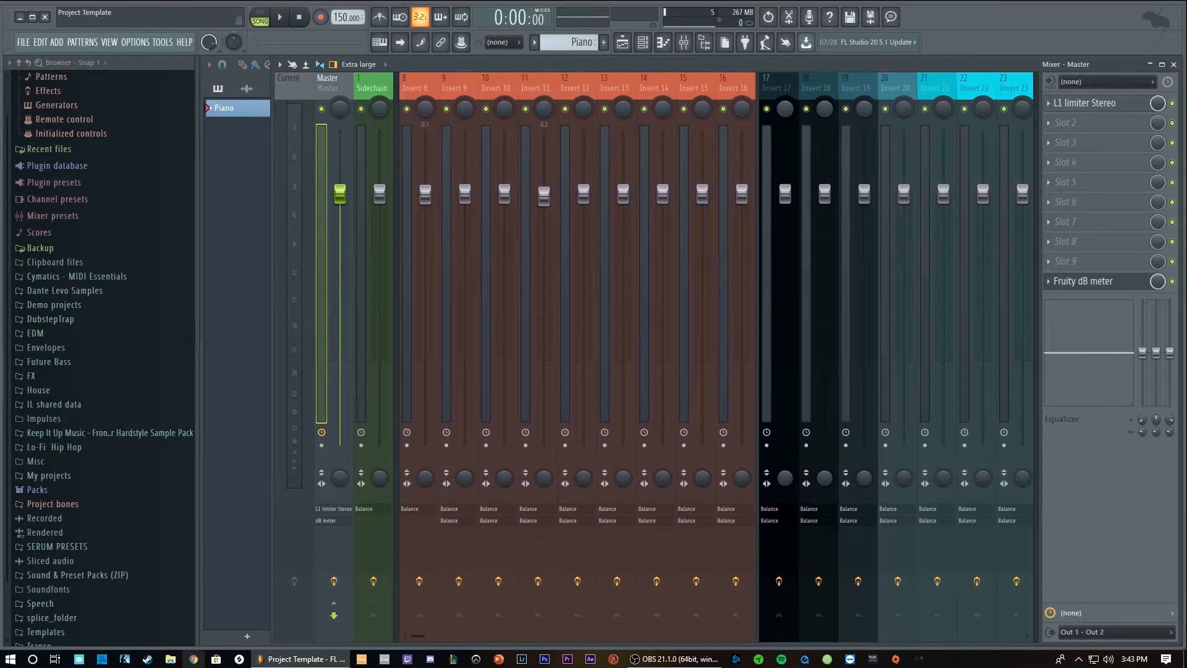